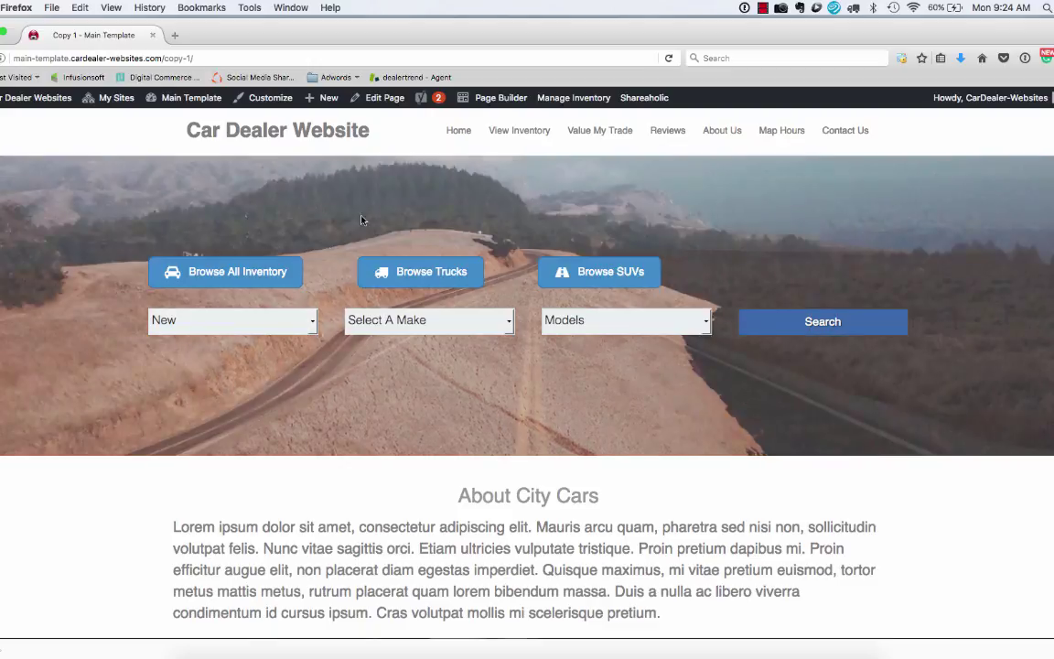
# Review the Copy 1 page's sections and compare them with the Home page, especially its Featured Vehicles slider
pyautogui.scroll(-5, 487, 371)
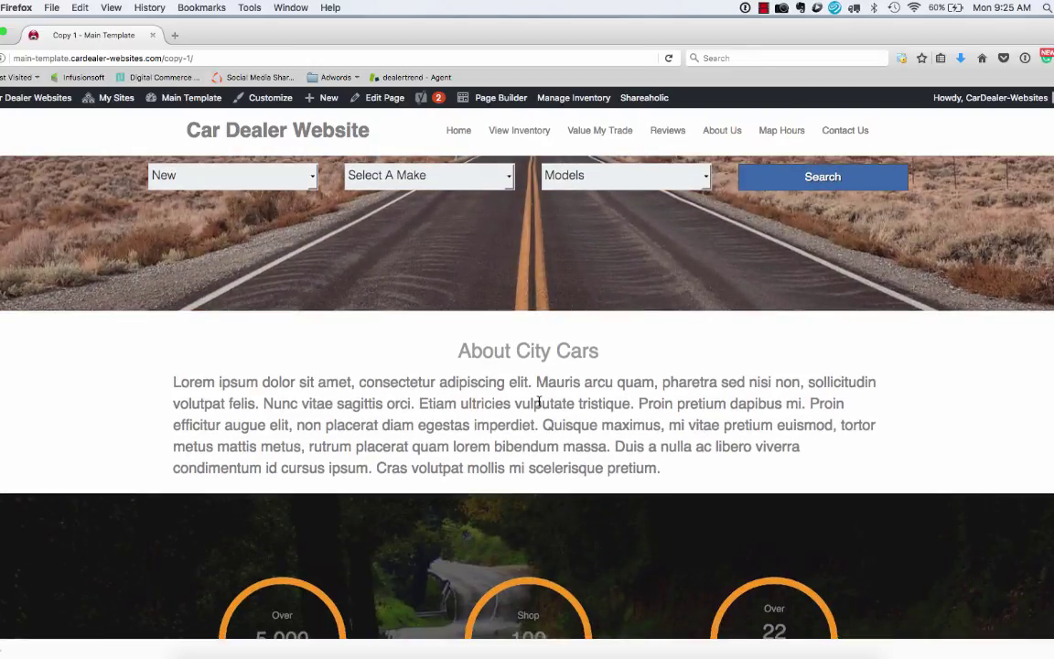
pyautogui.scroll(-3, 490, 355)
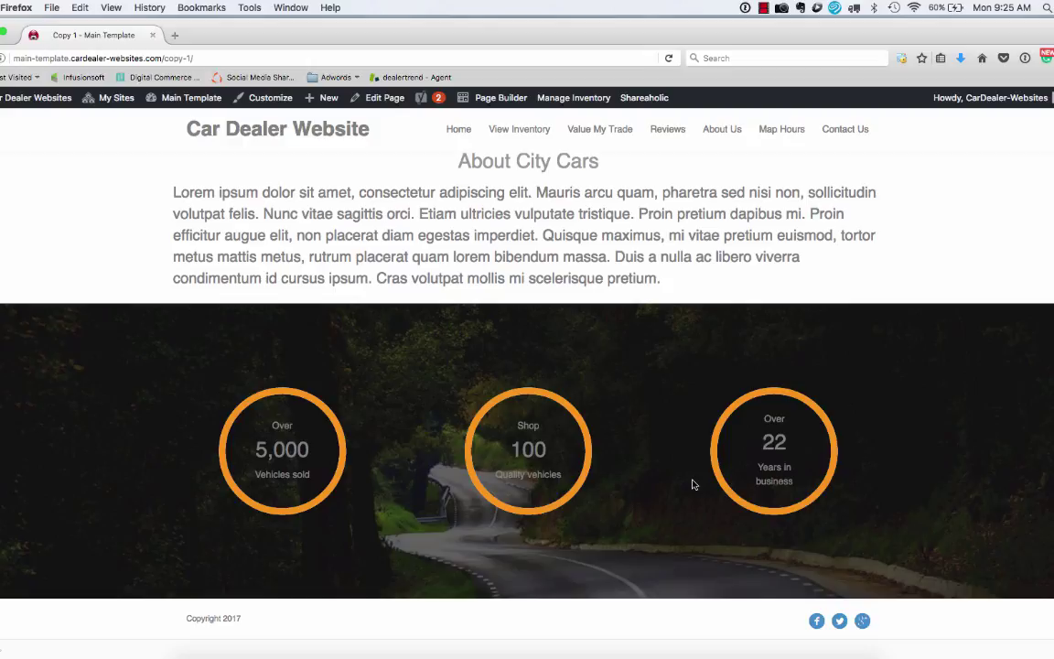
pyautogui.hotkey('ctrl', 'Left')
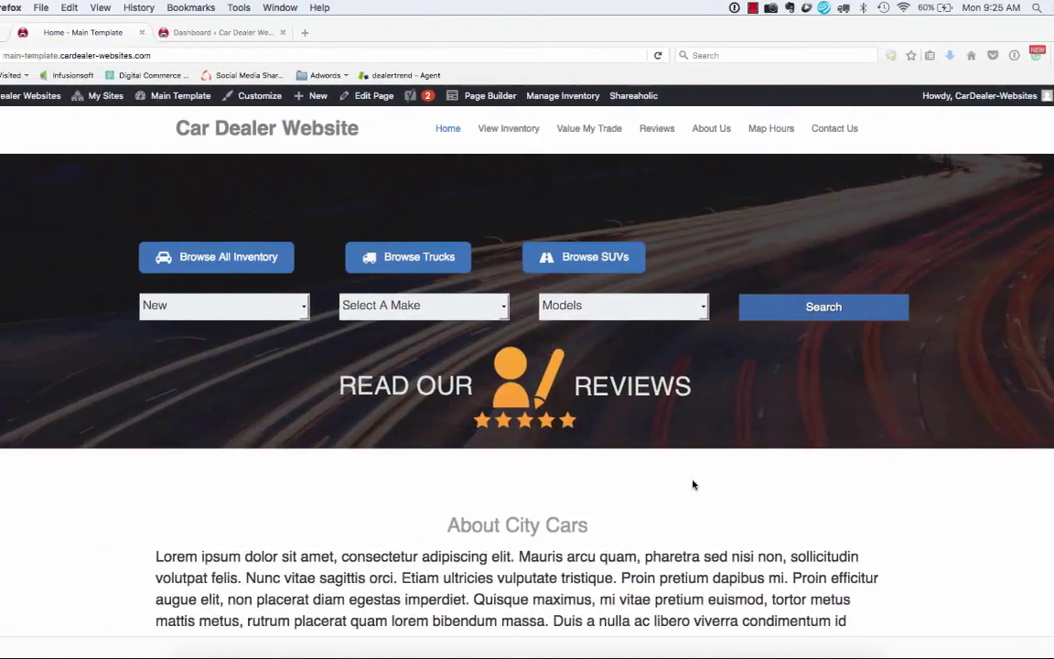
pyautogui.scroll(-5, 667, 486)
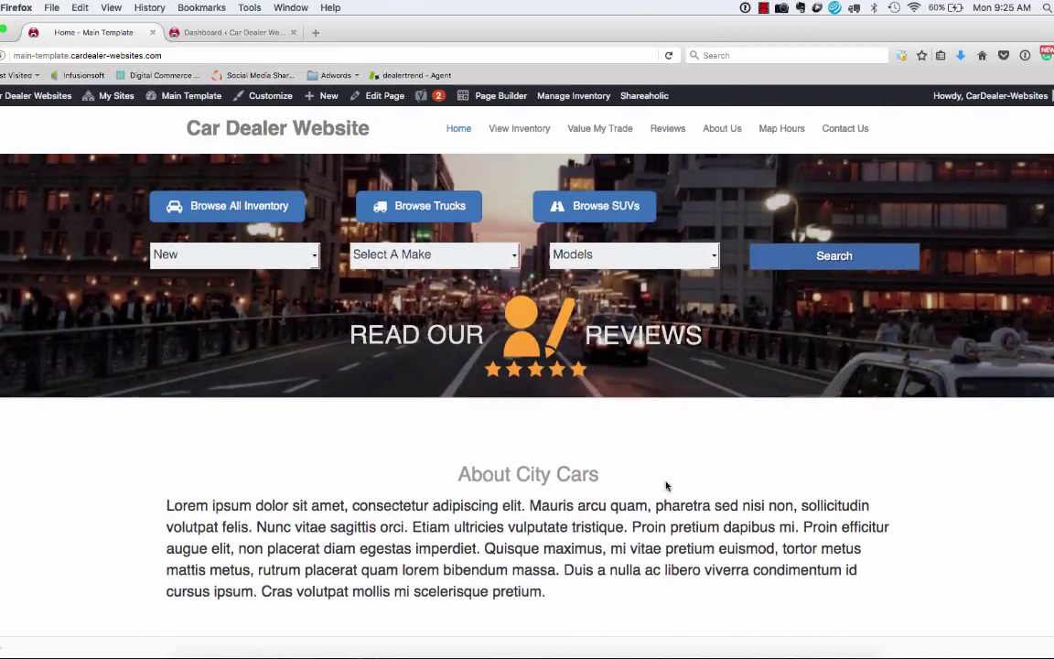
pyautogui.scroll(-10, 666, 486)
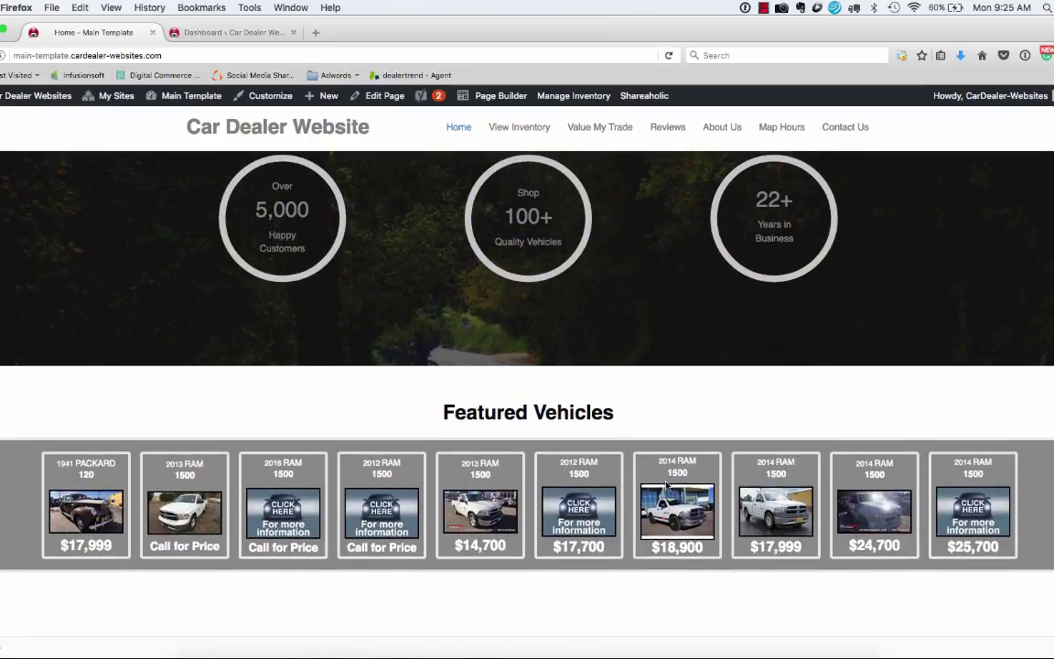
pyautogui.scroll(-5, 667, 486)
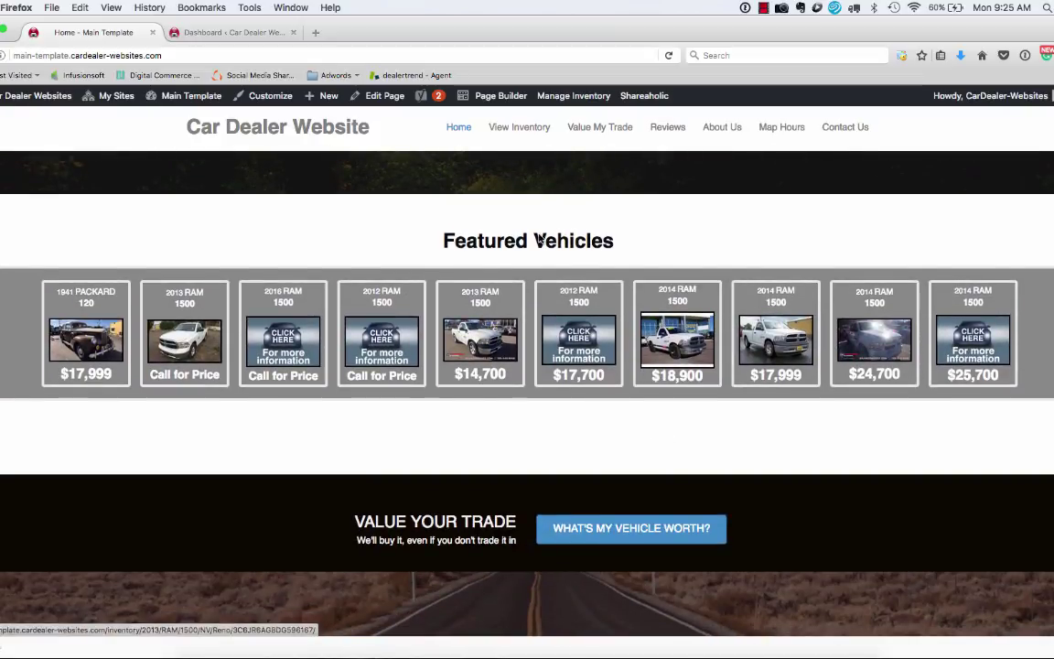
pyautogui.scroll(-5, 625, 236)
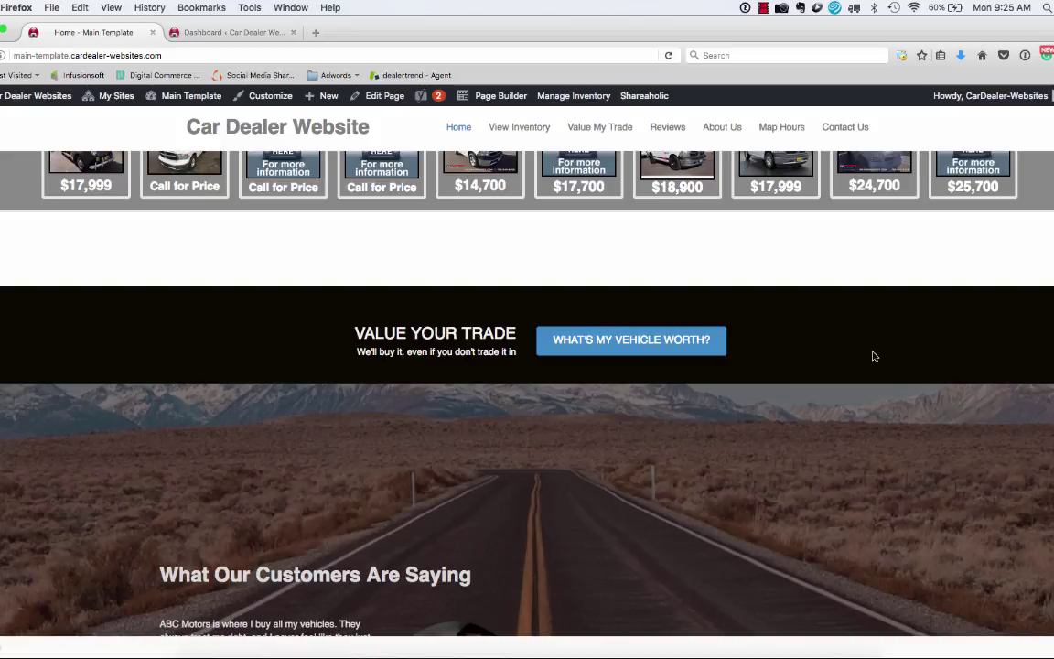
pyautogui.scroll(-15, 874, 357)
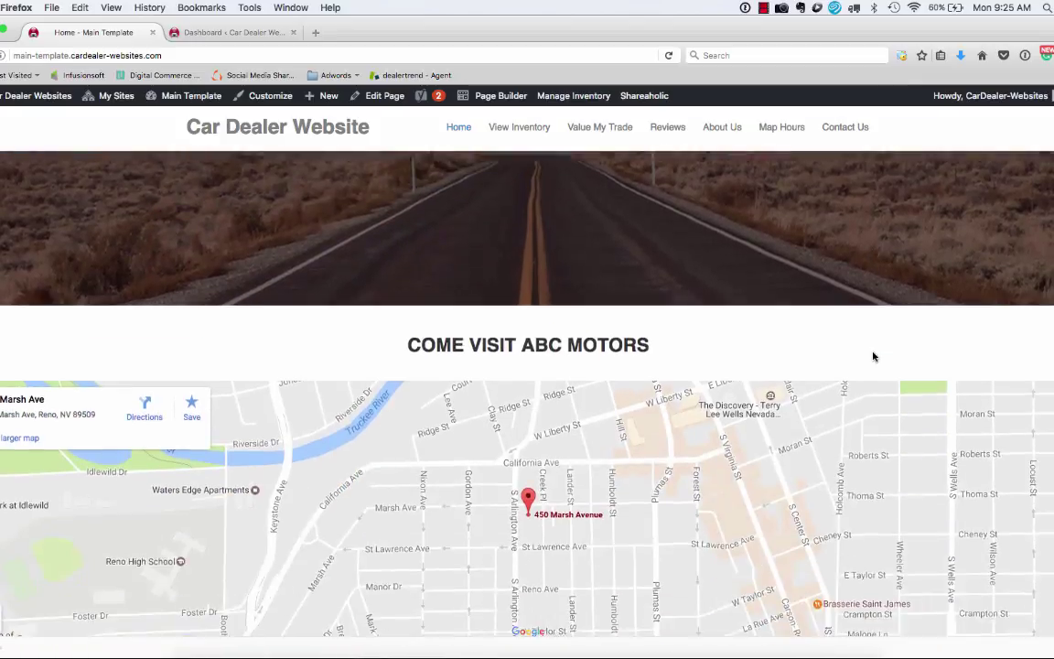
pyautogui.scroll(-3, 874, 357)
pyautogui.scroll(15, 874, 357)
pyautogui.scroll(-2, 874, 357)
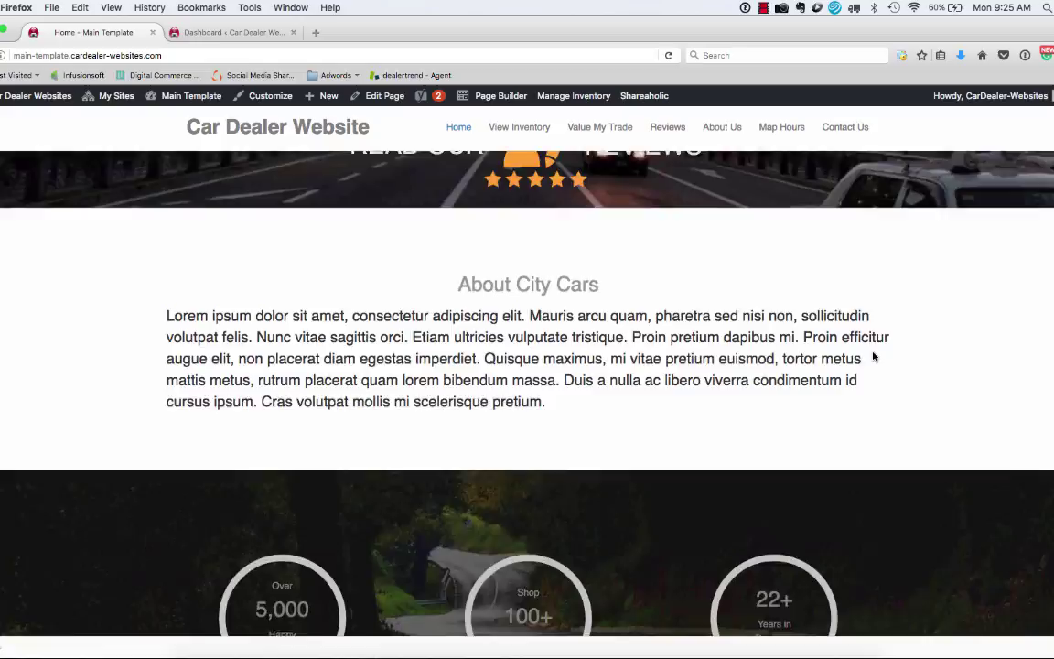
pyautogui.scroll(-10, 874, 357)
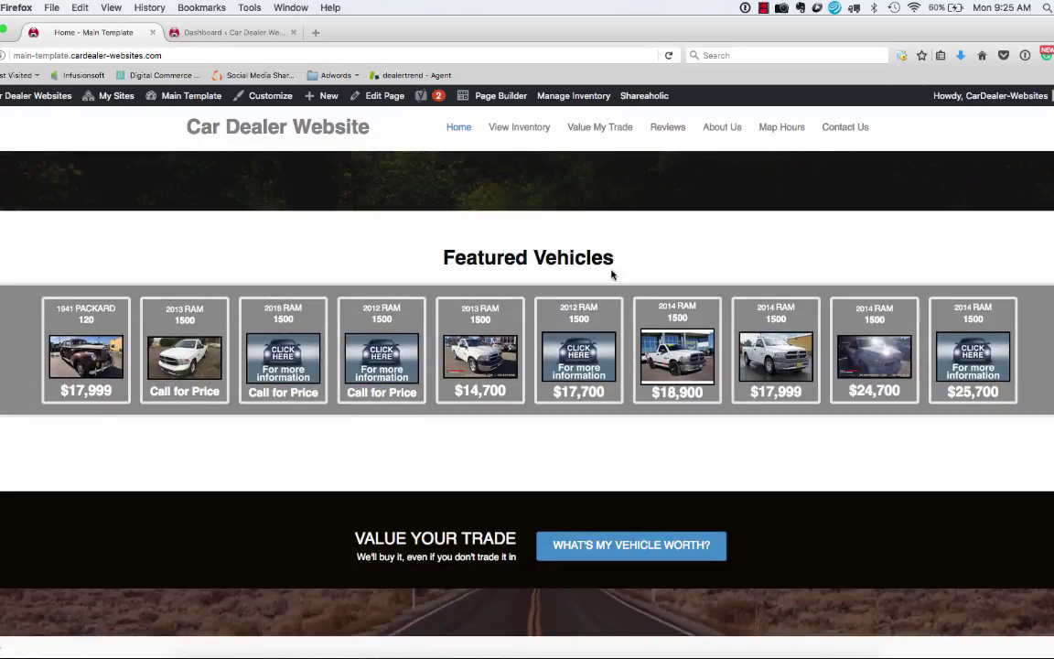
# Open the Home page in Page Builder and copy the shortcode [inventory_slider saleclass=used] from the Featured Vehicles text module, leaving the module unedited
pyautogui.click(495, 96)
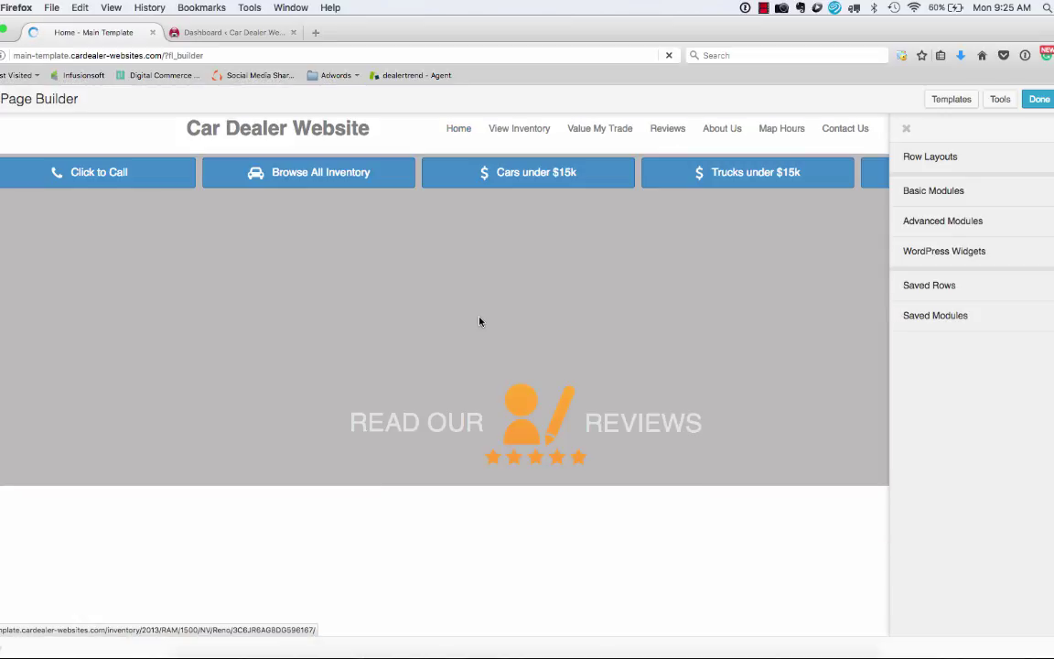
pyautogui.scroll(-10, 480, 321)
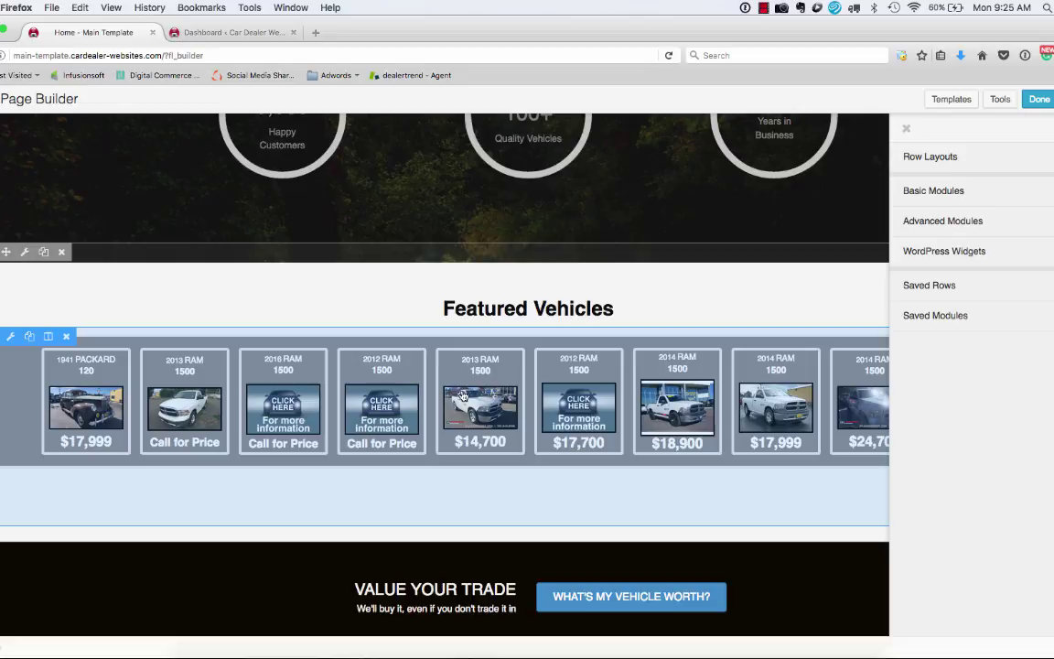
pyautogui.click(463, 393)
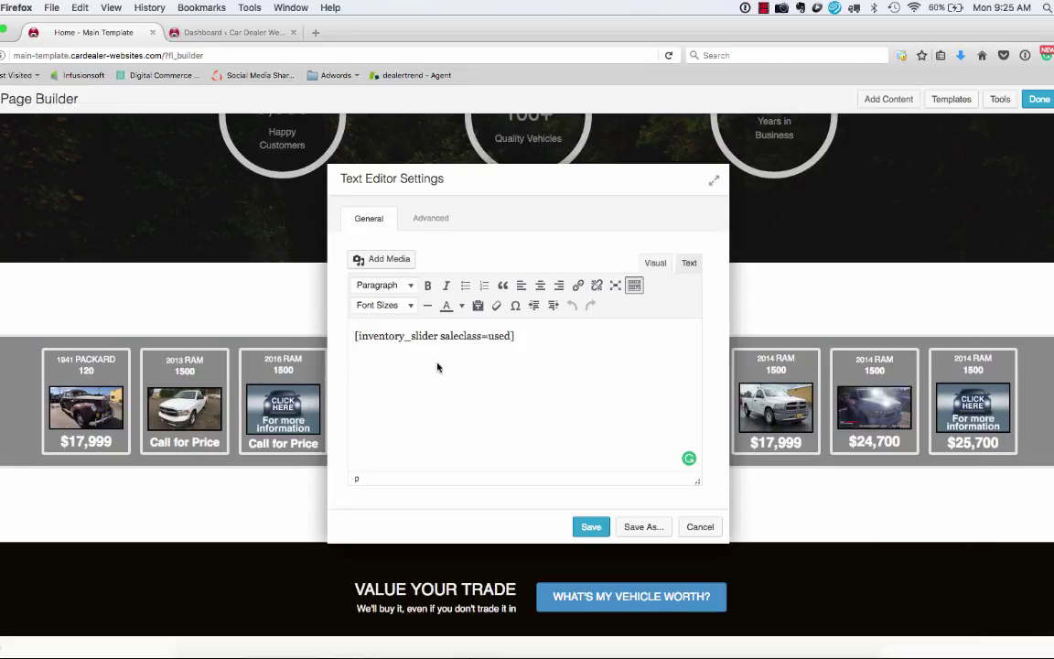
pyautogui.click(688, 263)
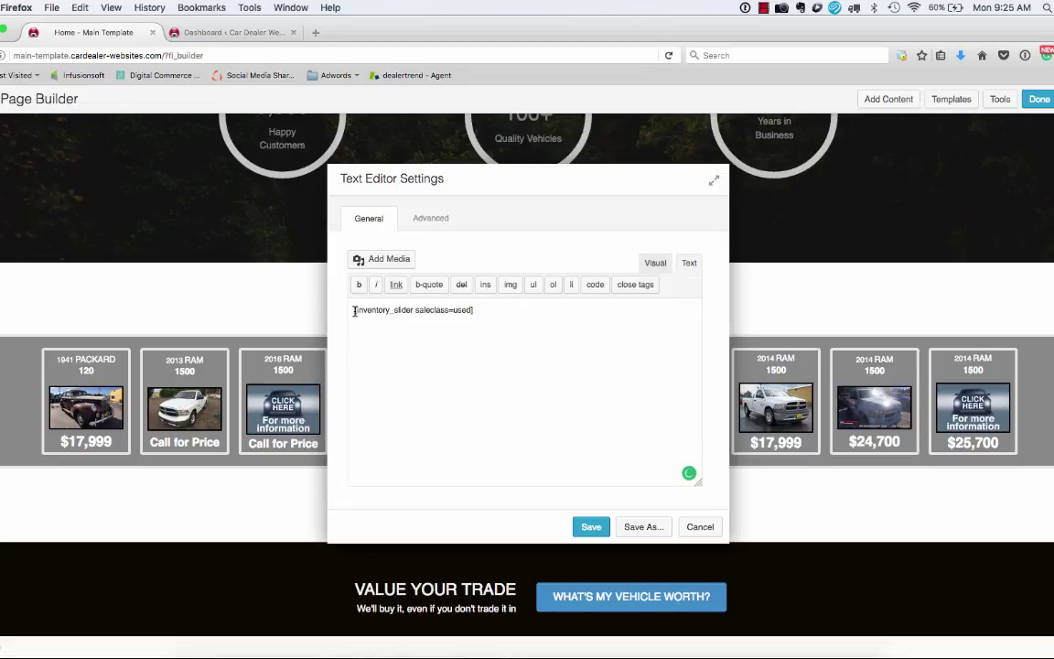
pyautogui.moveTo(355, 311); pyautogui.dragTo(498, 309)
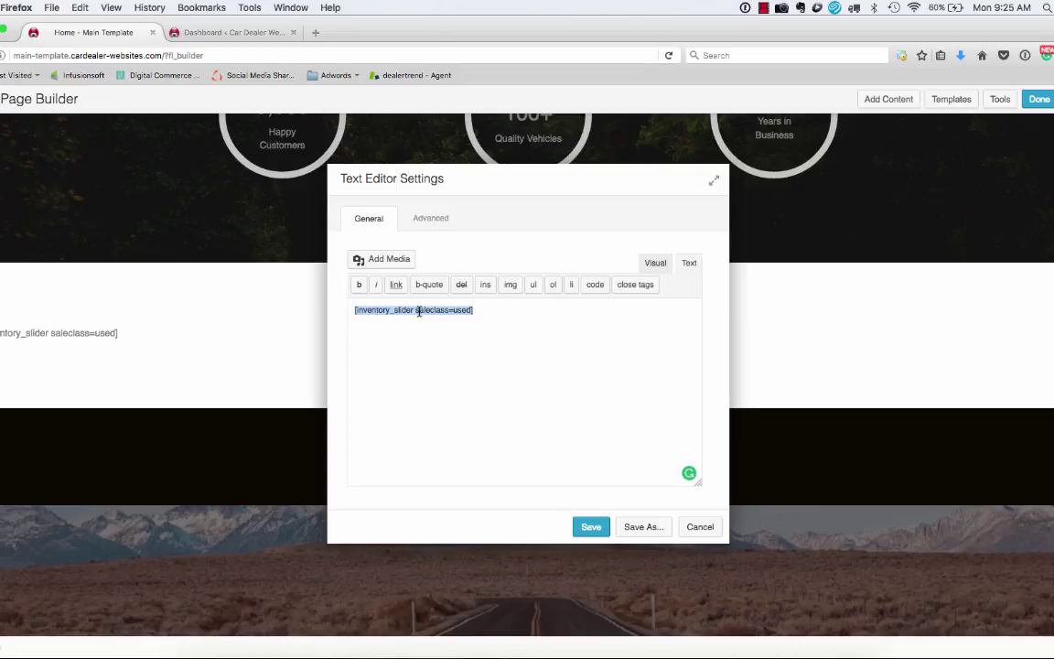
pyautogui.click(470, 309)
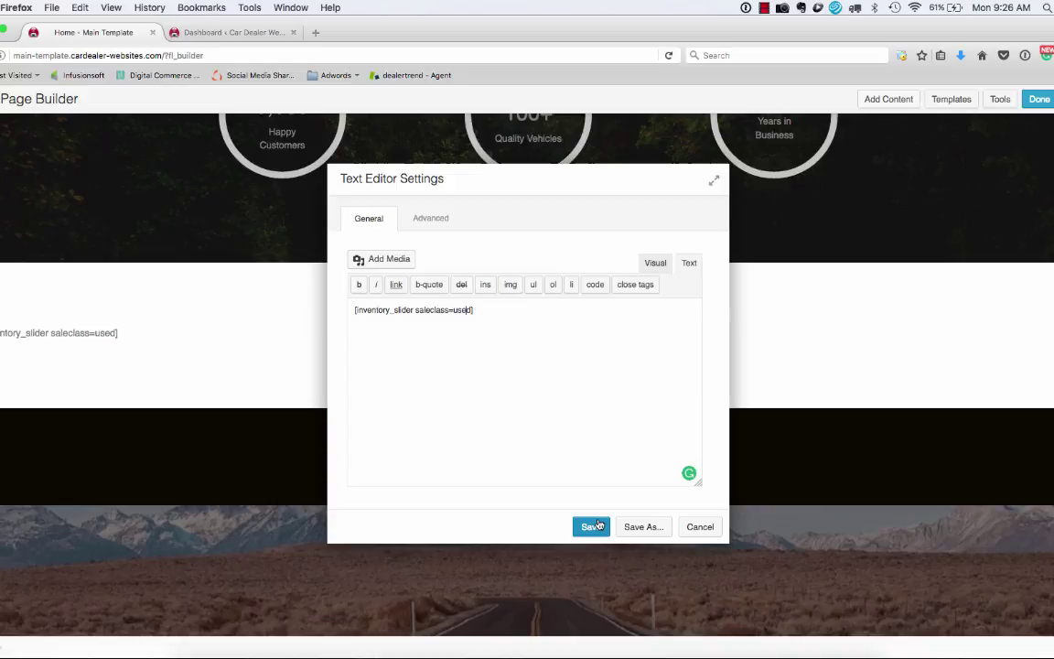
pyautogui.click(700, 528)
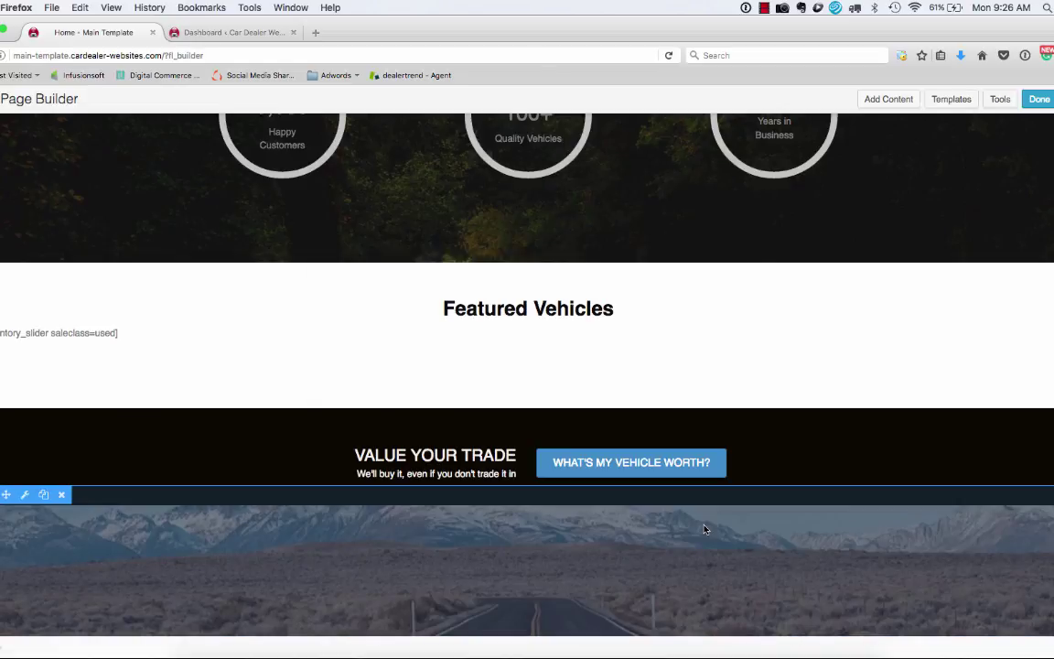
# Open the Copy 1 page in Page Builder and add a 1 Column row below the circular counters section
pyautogui.hotkey('ctrl', 'Right')
pyautogui.scroll(-1, 629, 439)
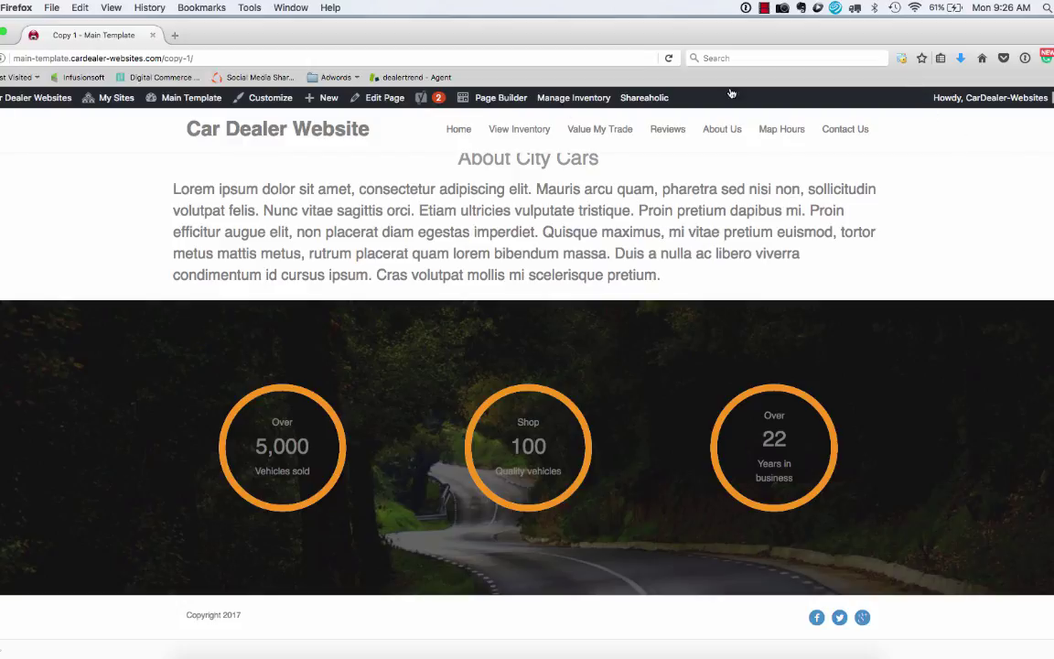
pyautogui.click(500, 101)
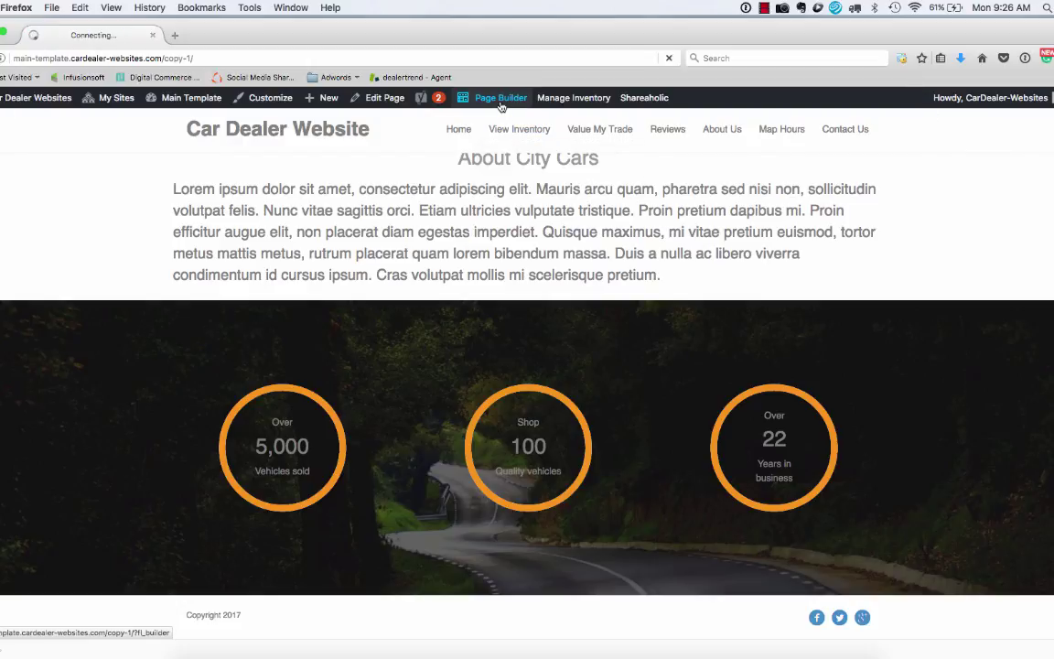
pyautogui.scroll(-5, 391, 328)
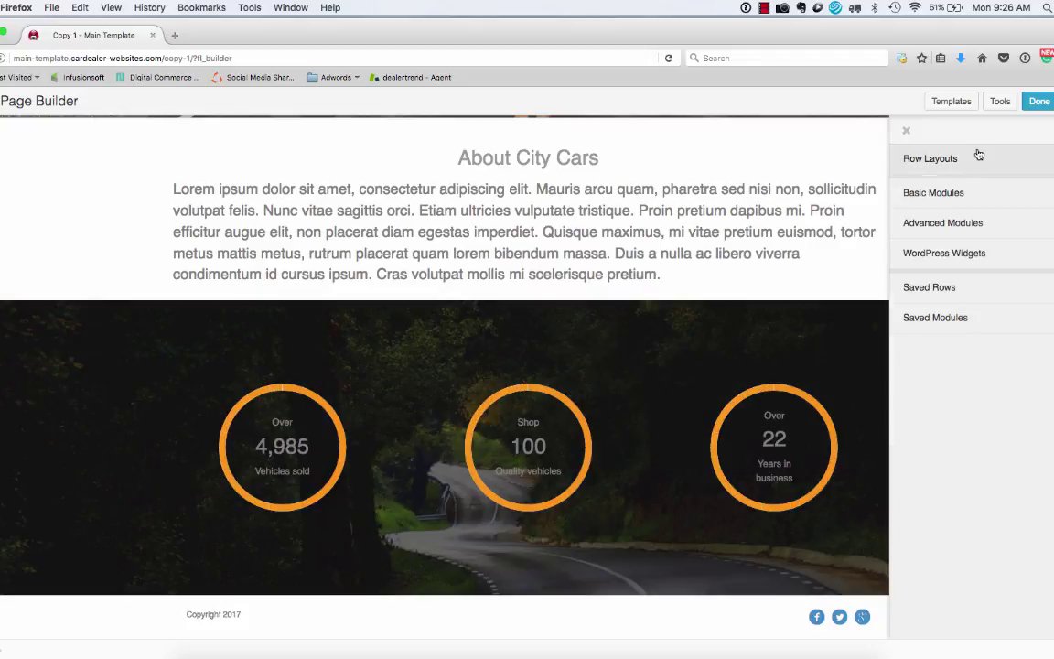
pyautogui.click(978, 154)
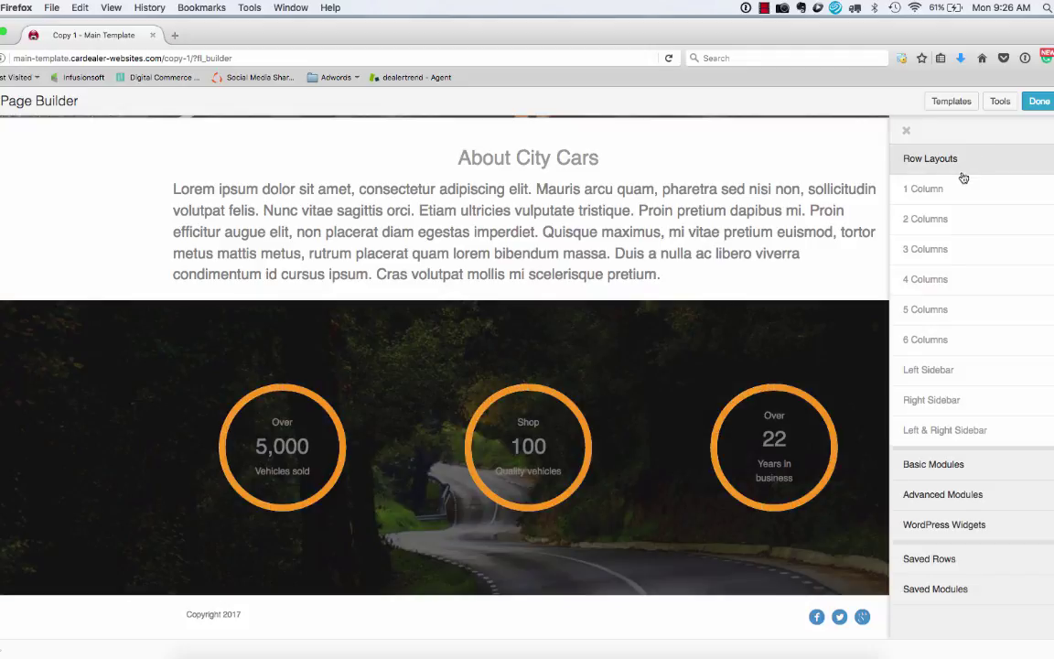
pyautogui.moveTo(925, 181); pyautogui.dragTo(388, 592)
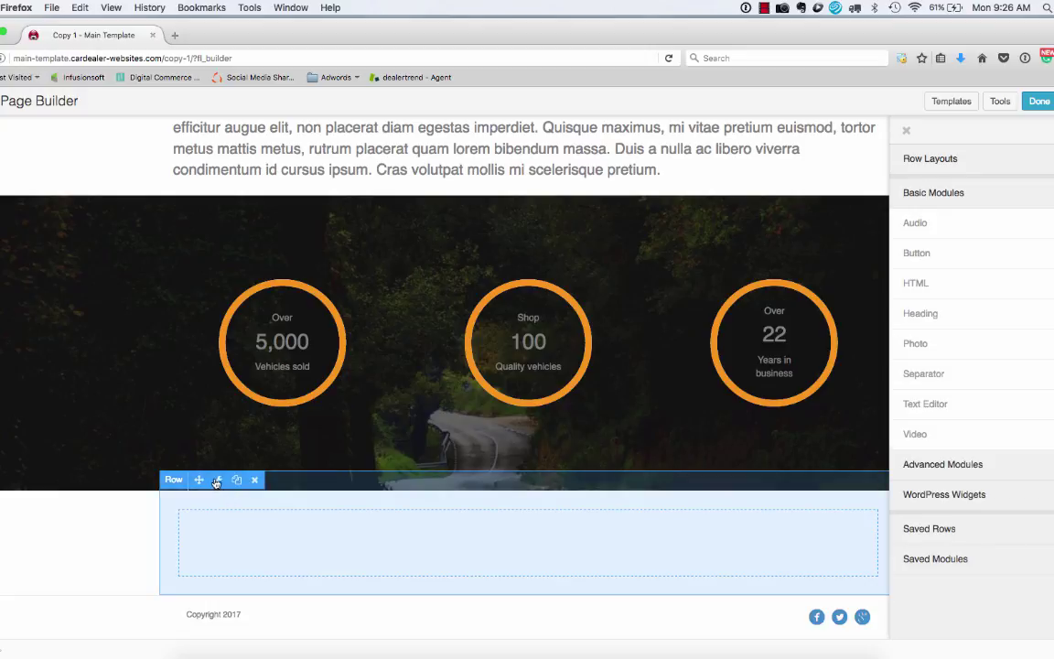
# Set the new row's width and content width to Full Width, keep its height at Default, and save the row settings
pyautogui.click(217, 481)
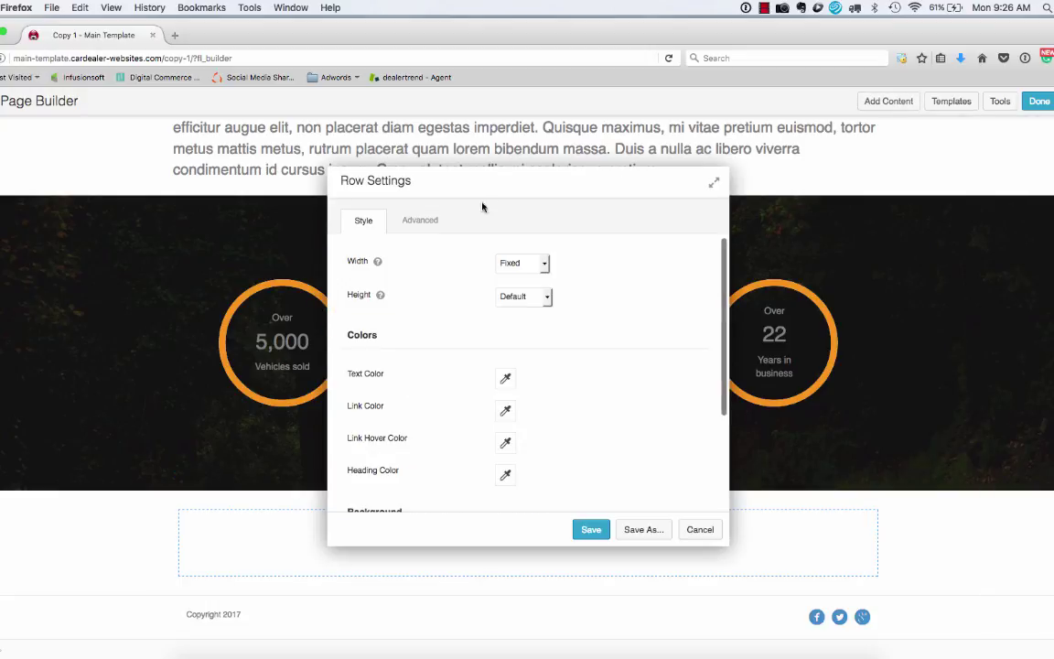
pyautogui.click(543, 265)
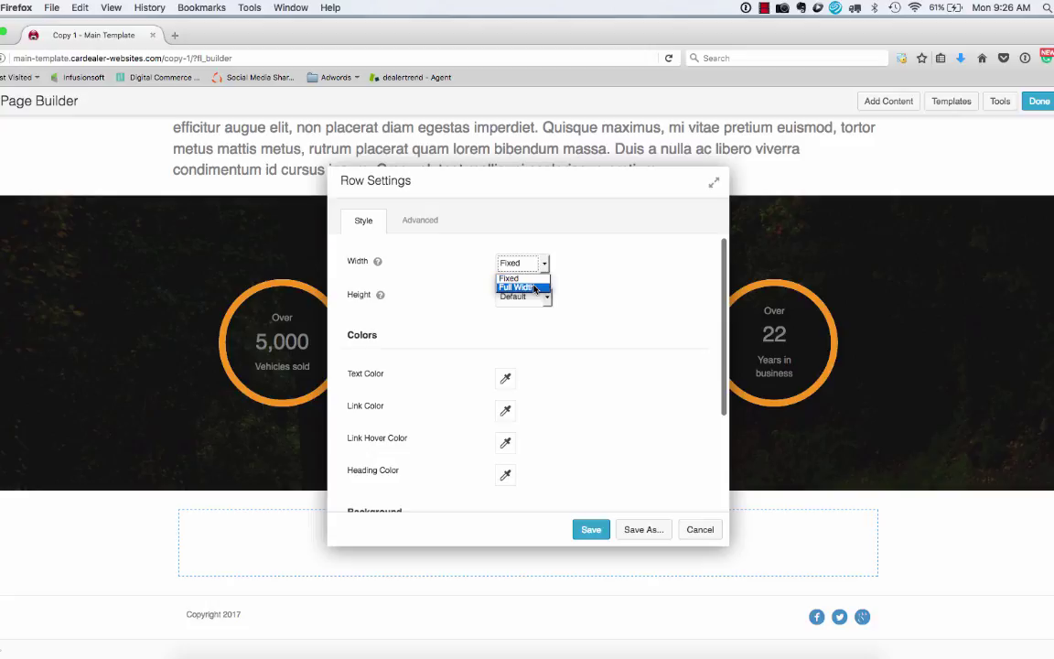
pyautogui.click(518, 287)
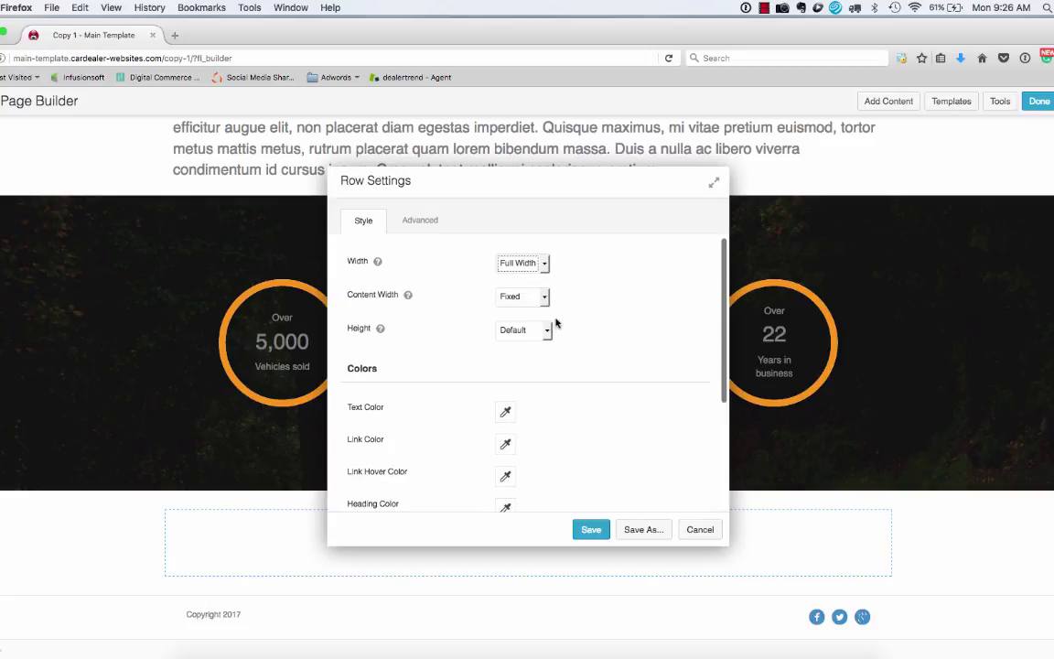
pyautogui.click(540, 297)
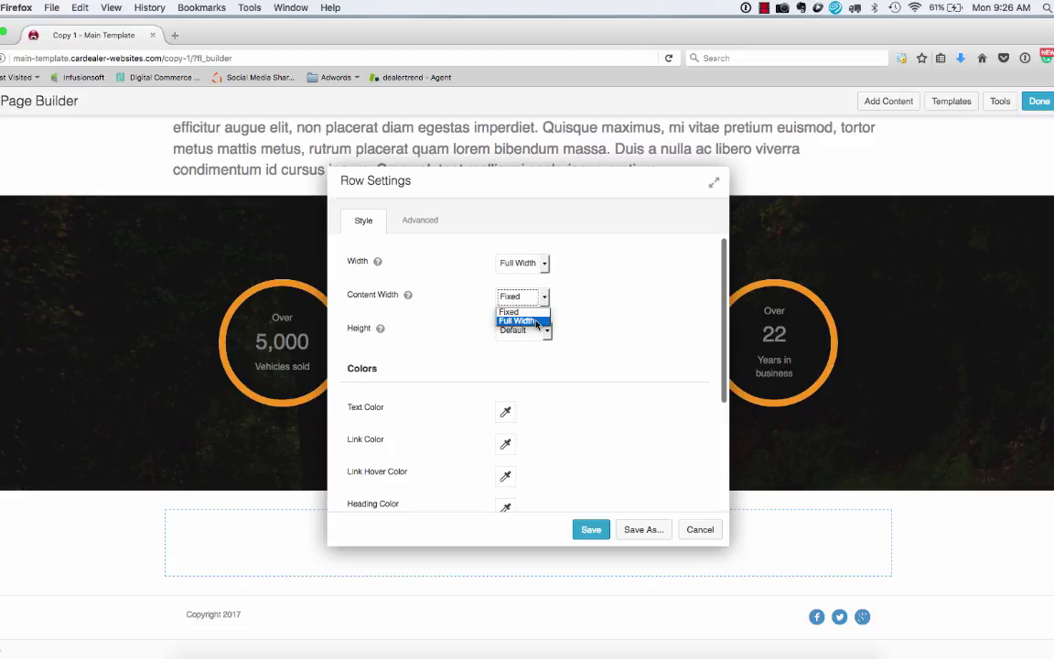
pyautogui.click(518, 322)
pyautogui.click(546, 331)
pyautogui.click(613, 332)
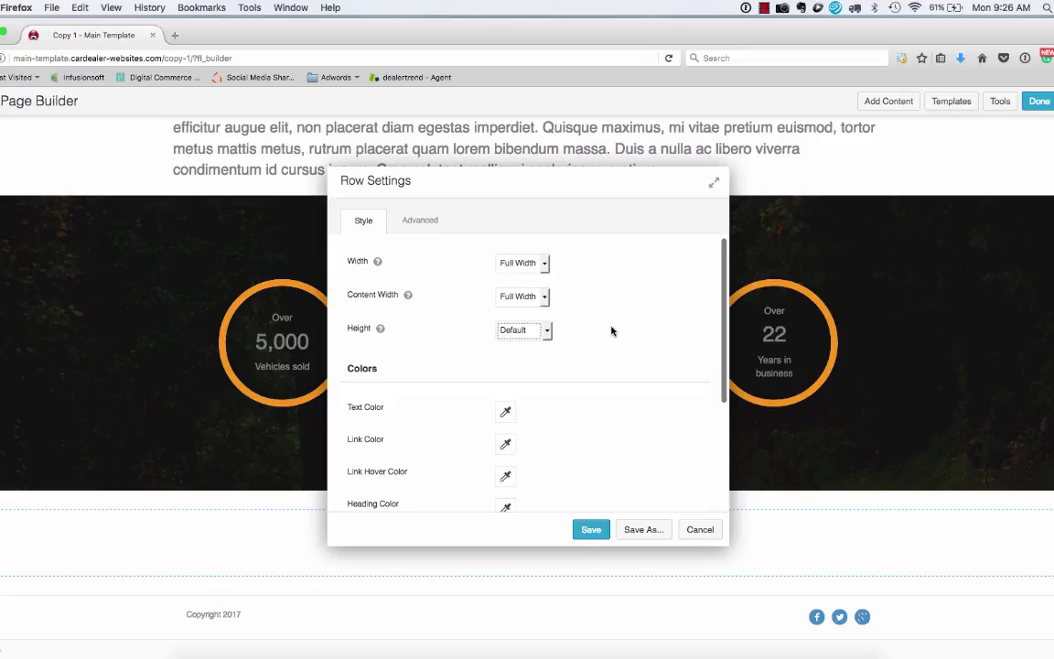
pyautogui.click(593, 530)
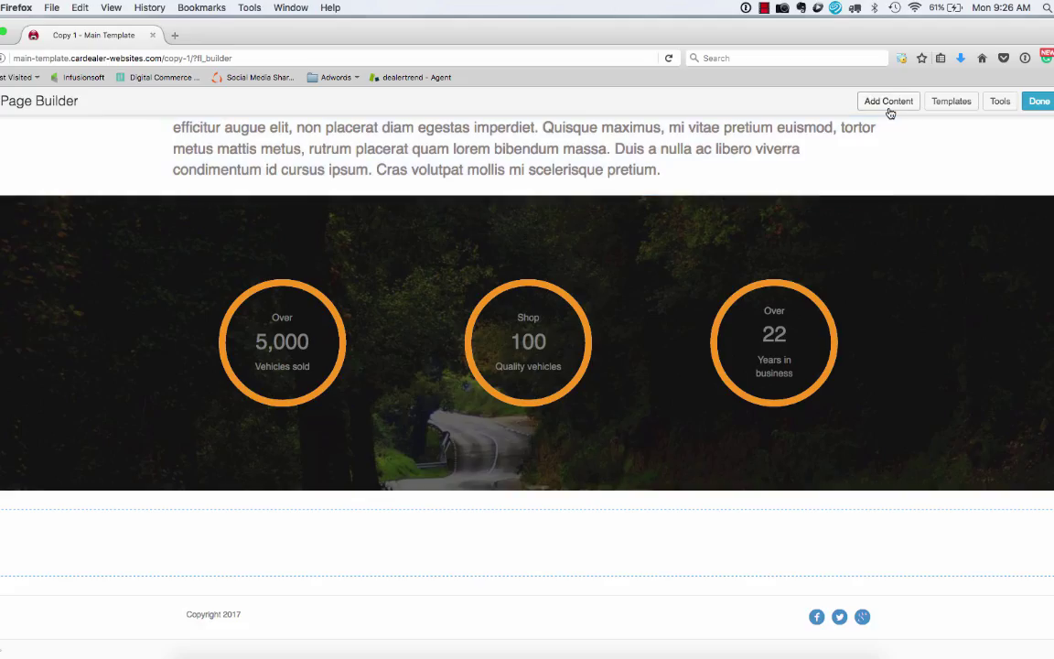
# Add a Text Editor module to the new row with the raw text [inventory_slider saleclass=used], save it and check the inserted slider
pyautogui.click(889, 104)
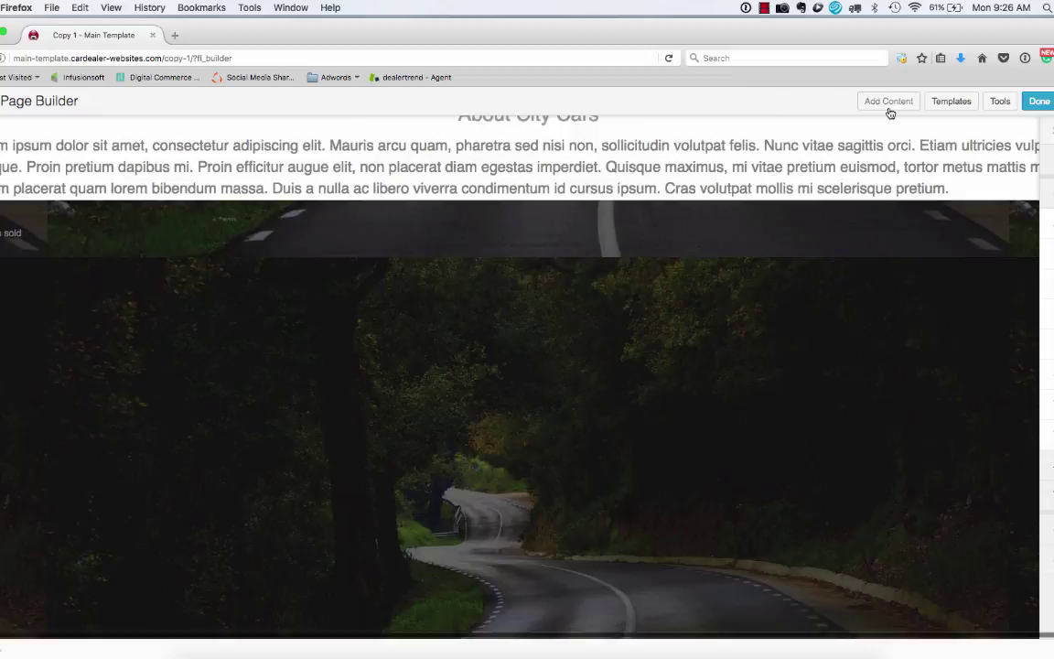
pyautogui.moveTo(970, 403); pyautogui.dragTo(543, 626)
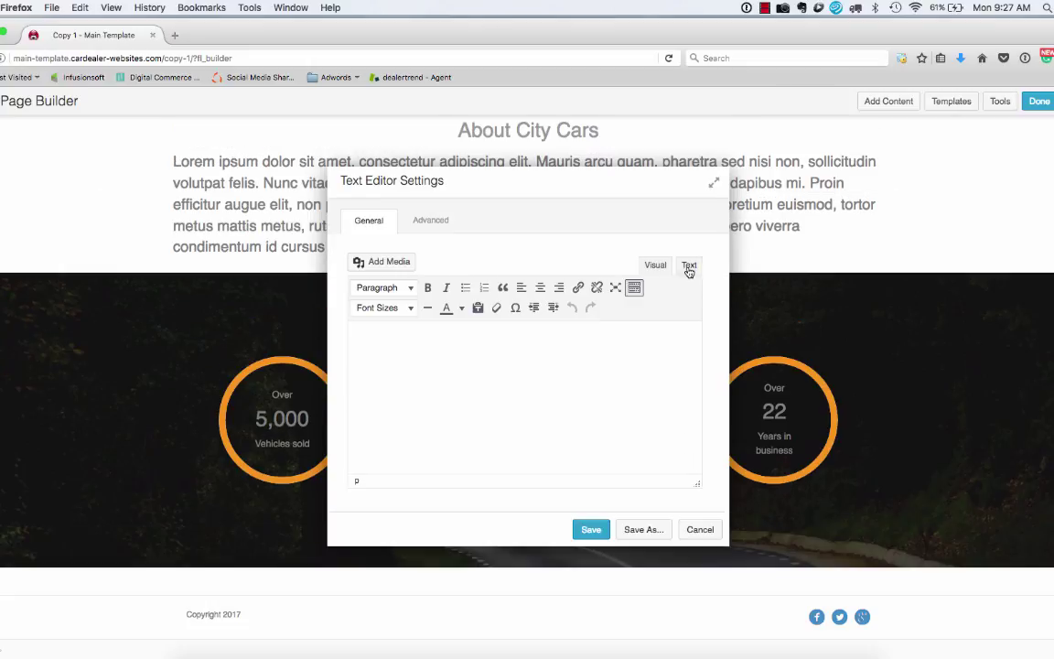
pyautogui.click(689, 264)
pyautogui.write('[inventory_slider saleclass=used]')
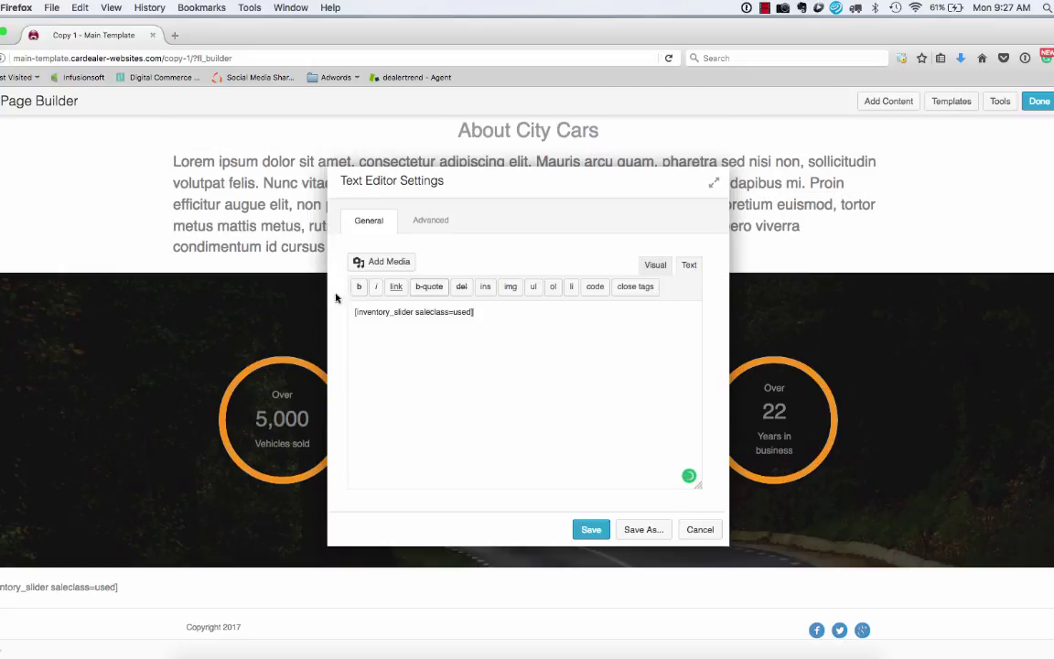
pyautogui.click(584, 531)
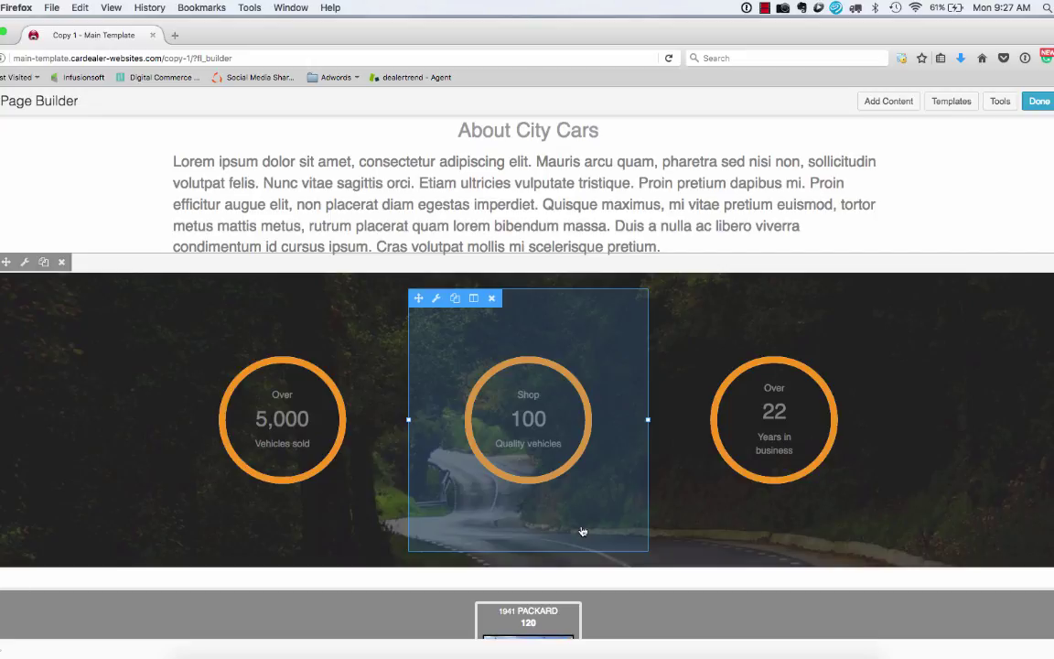
pyautogui.scroll(-10, 583, 531)
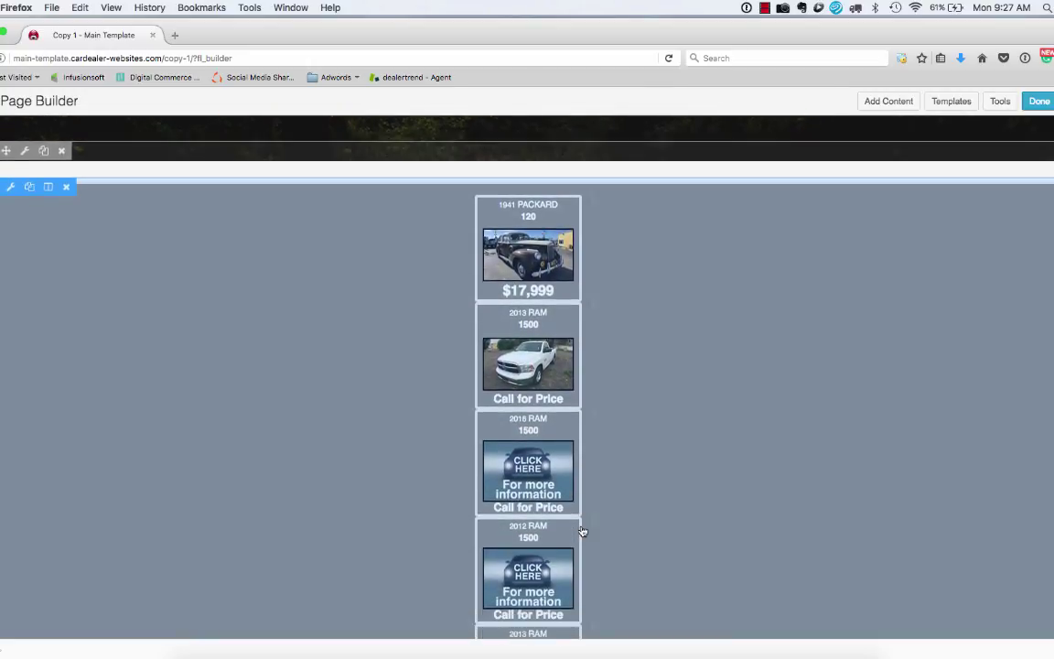
pyautogui.scroll(-10, 506, 384)
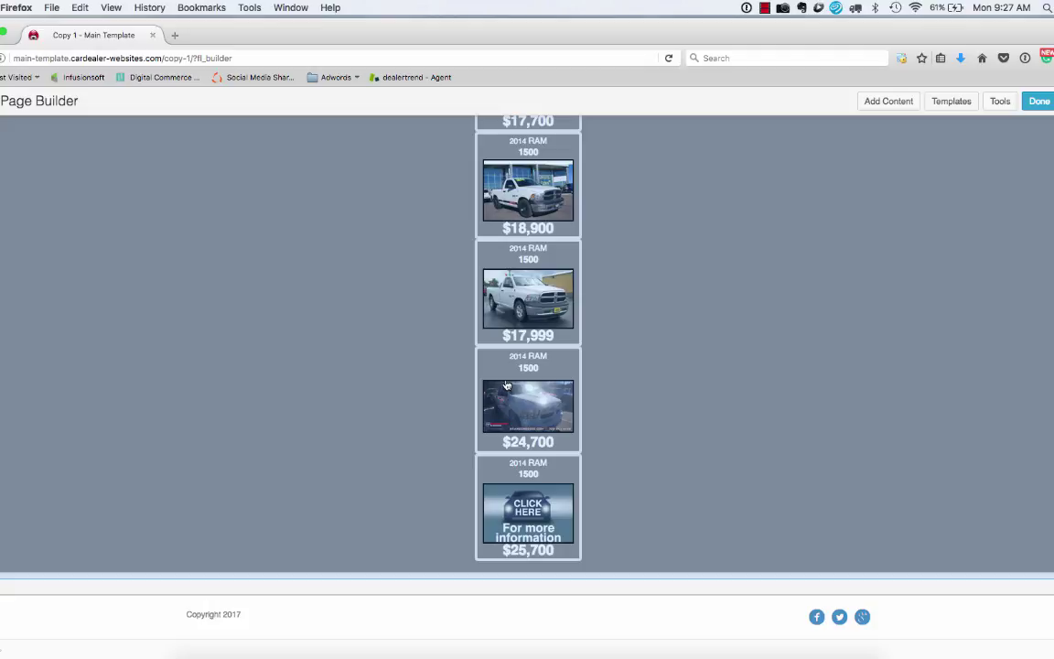
pyautogui.scroll(10, 506, 384)
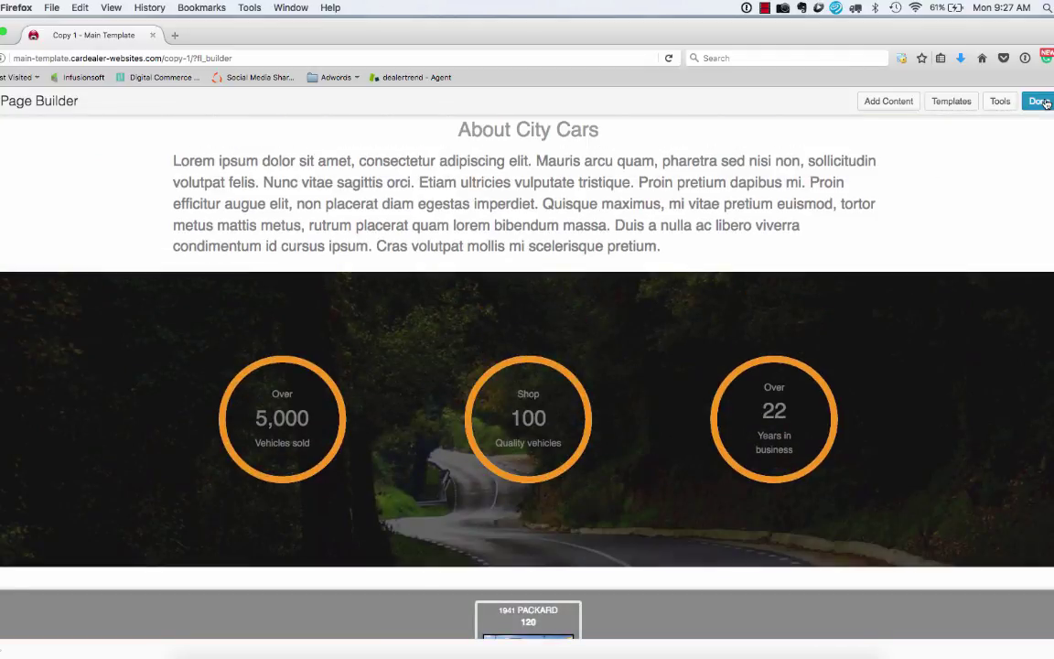
# Publish the Copy 1 page changes and check the inventory slider on the live page
pyautogui.click(1038, 101)
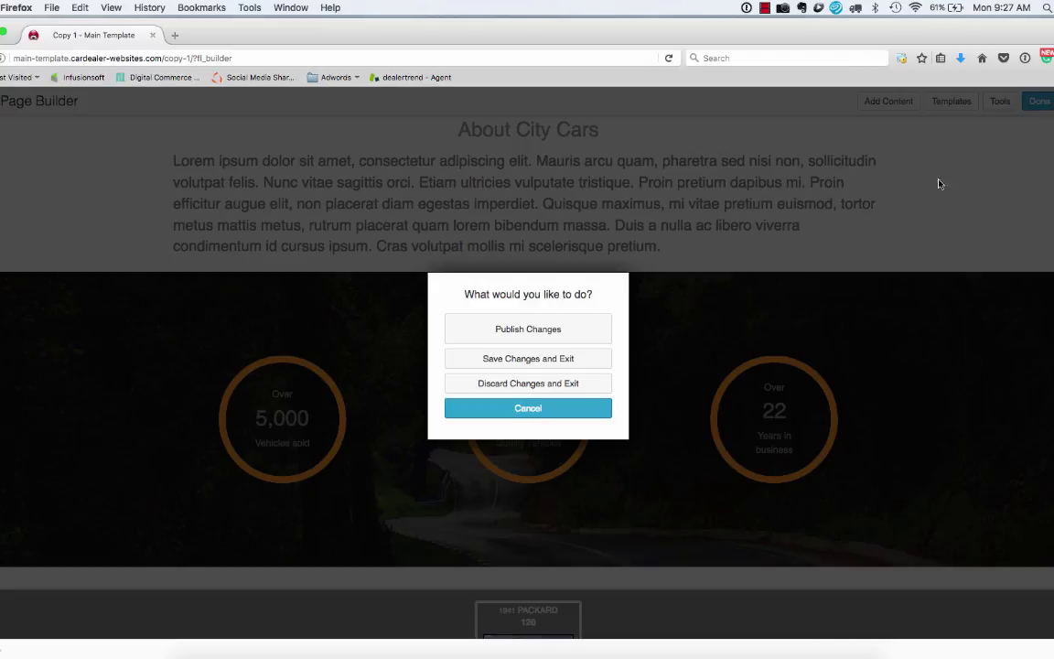
pyautogui.click(523, 333)
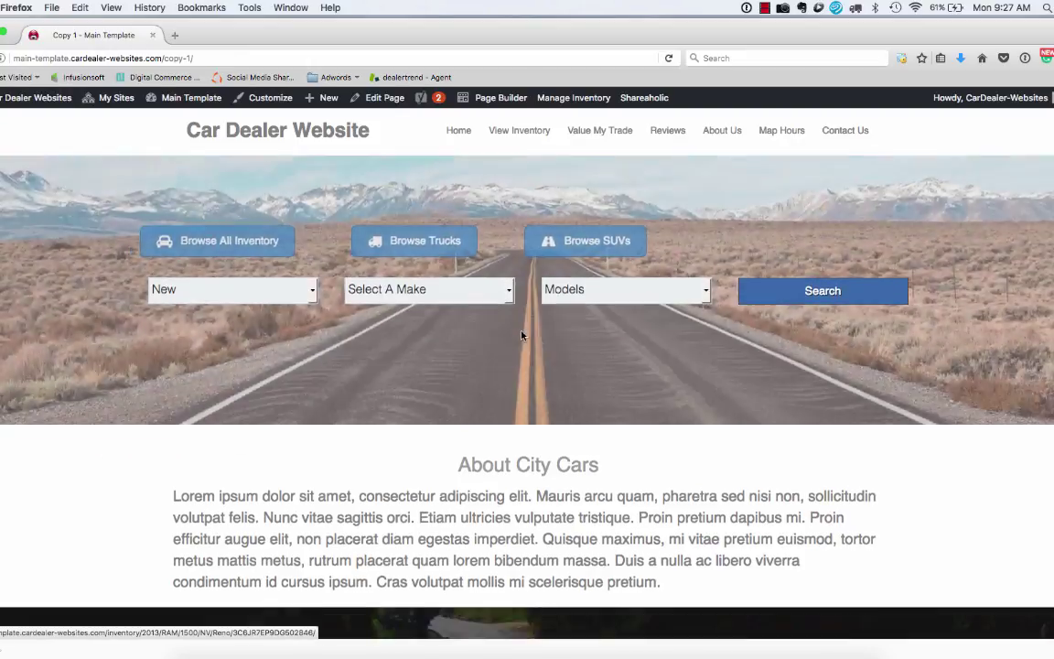
pyautogui.scroll(-6, 522, 335)
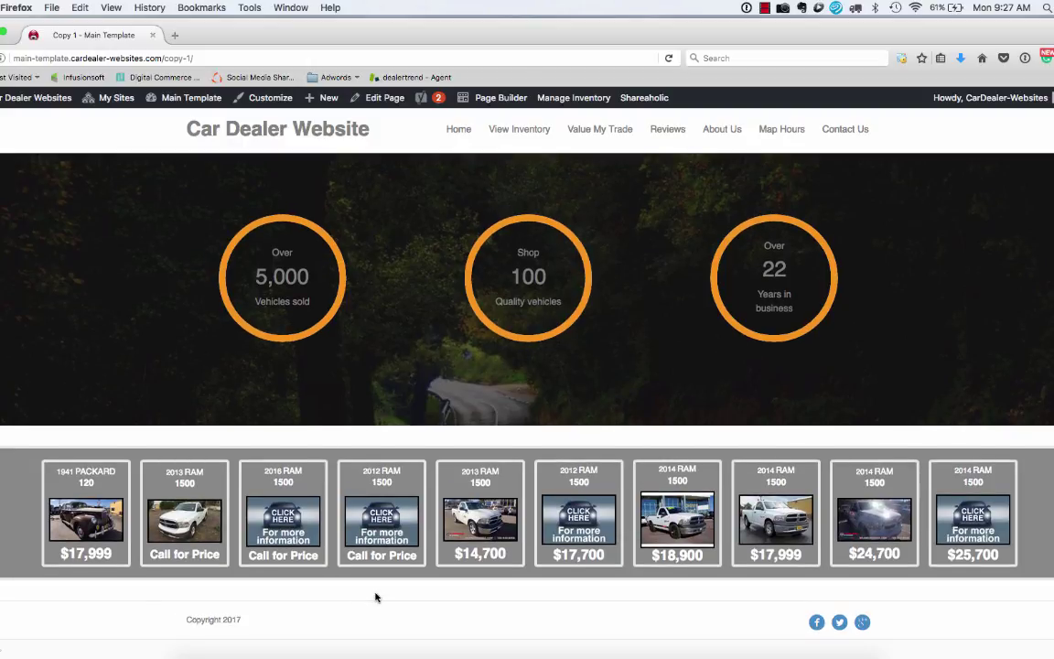
# Reopen the page in Page Builder and add a Heading module above the inventory slider with the text FEATURED VEHCILES
pyautogui.click(502, 97)
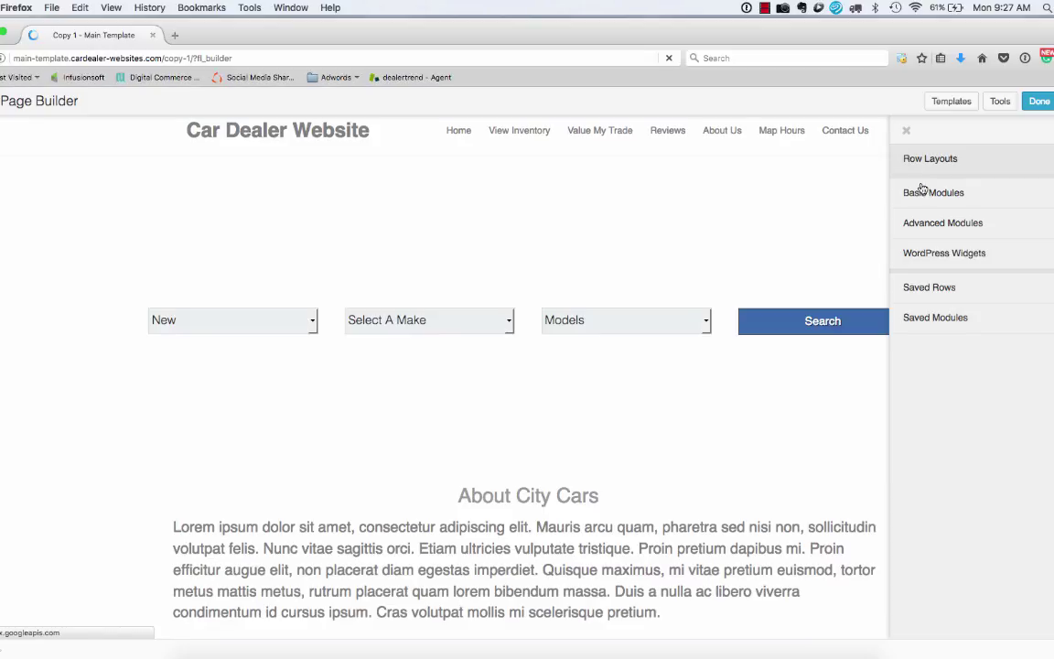
pyautogui.click(909, 192)
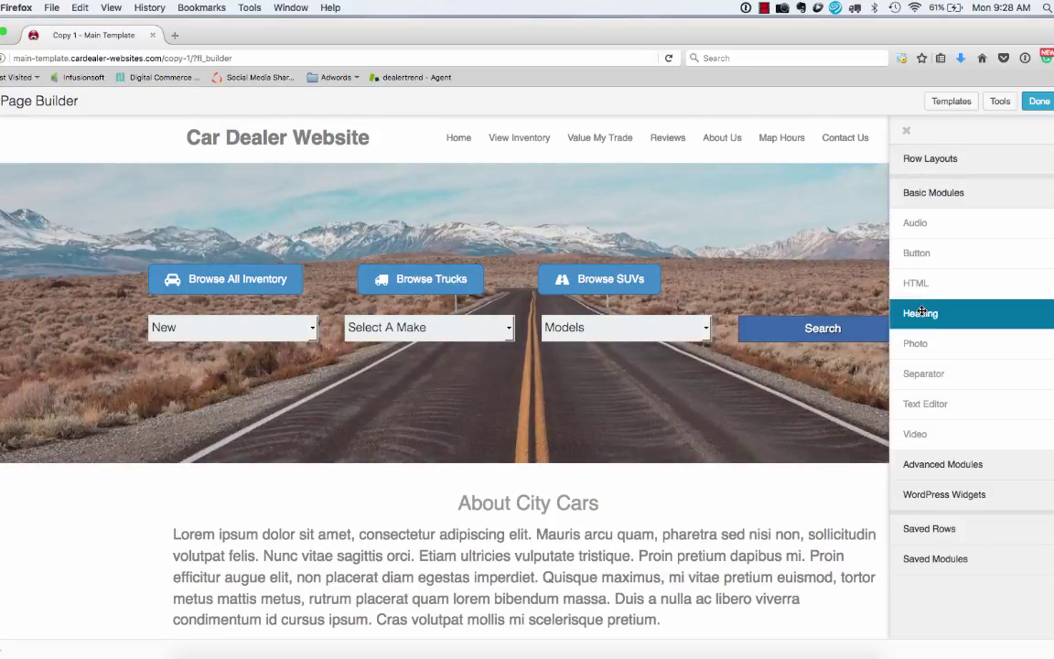
pyautogui.moveTo(922, 313); pyautogui.dragTo(551, 540)
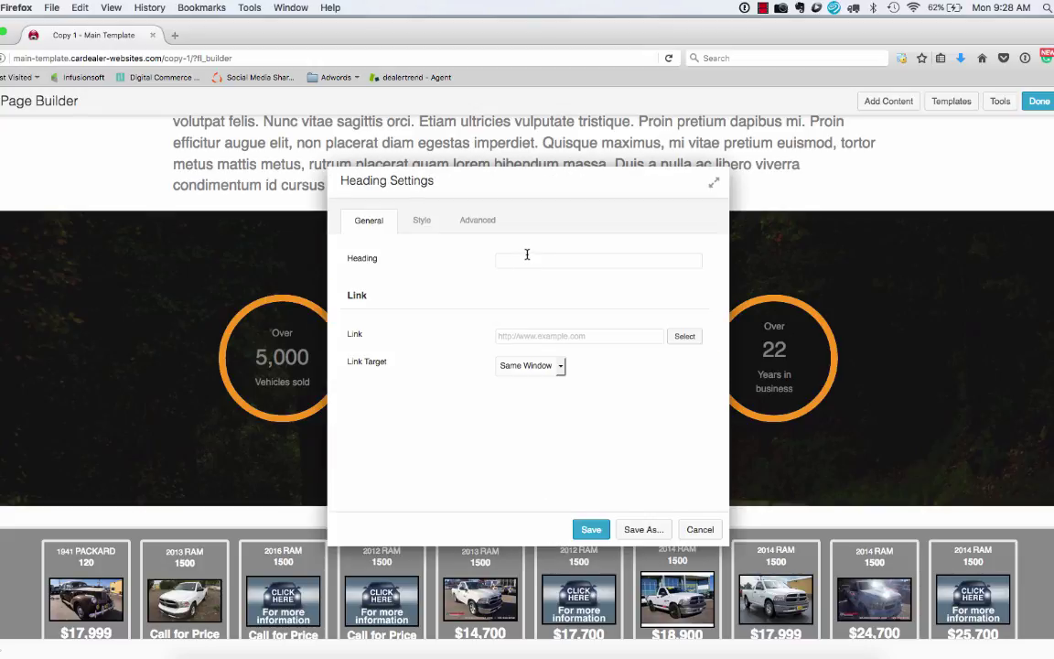
pyautogui.click(528, 254)
pyautogui.write('FEATURED VEHCILES')
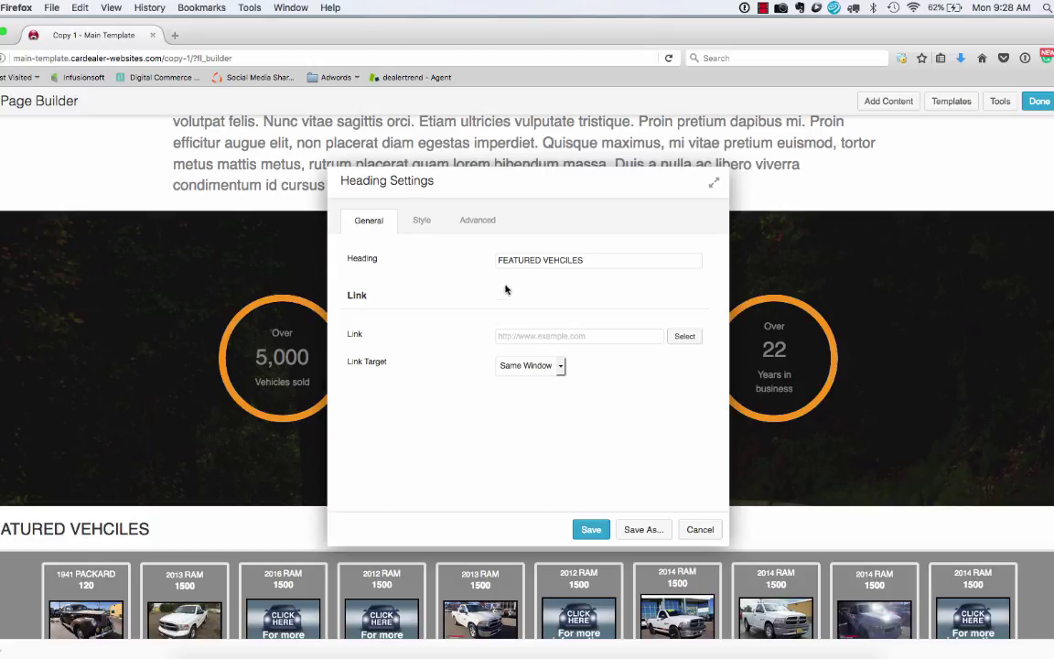
# Set the heading's alignment to Center, save it, and check which section follows Featured Vehicles on the Home page
pyautogui.click(422, 220)
pyautogui.scroll(-5, 513, 348)
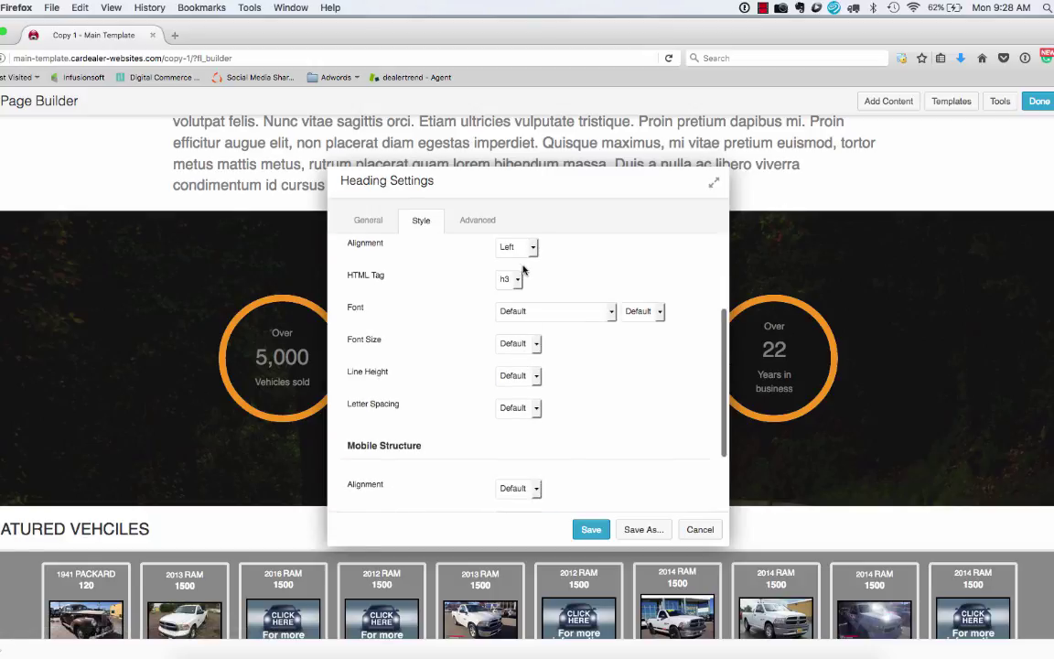
pyautogui.click(520, 249)
pyautogui.click(520, 270)
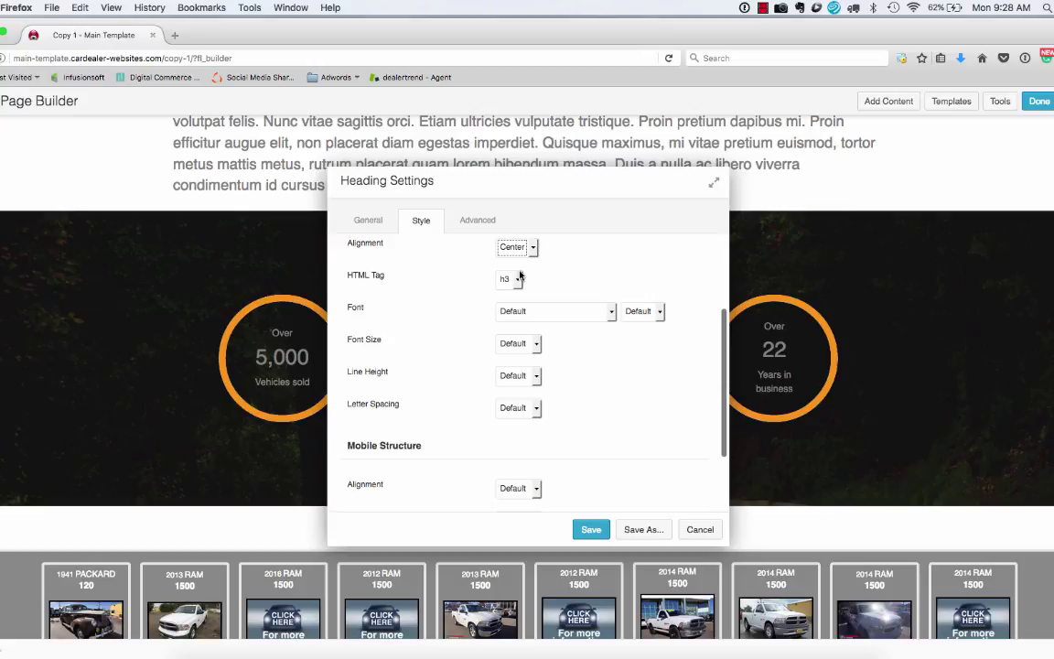
pyautogui.click(590, 531)
pyautogui.scroll(-2, 867, 494)
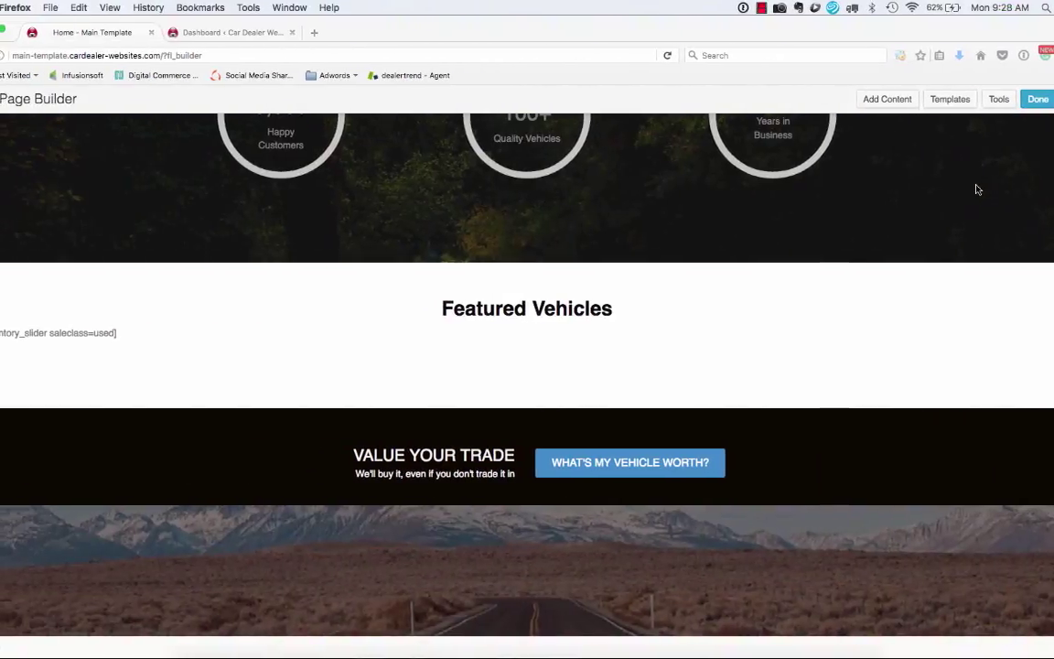
pyautogui.scroll(-1, 818, 348)
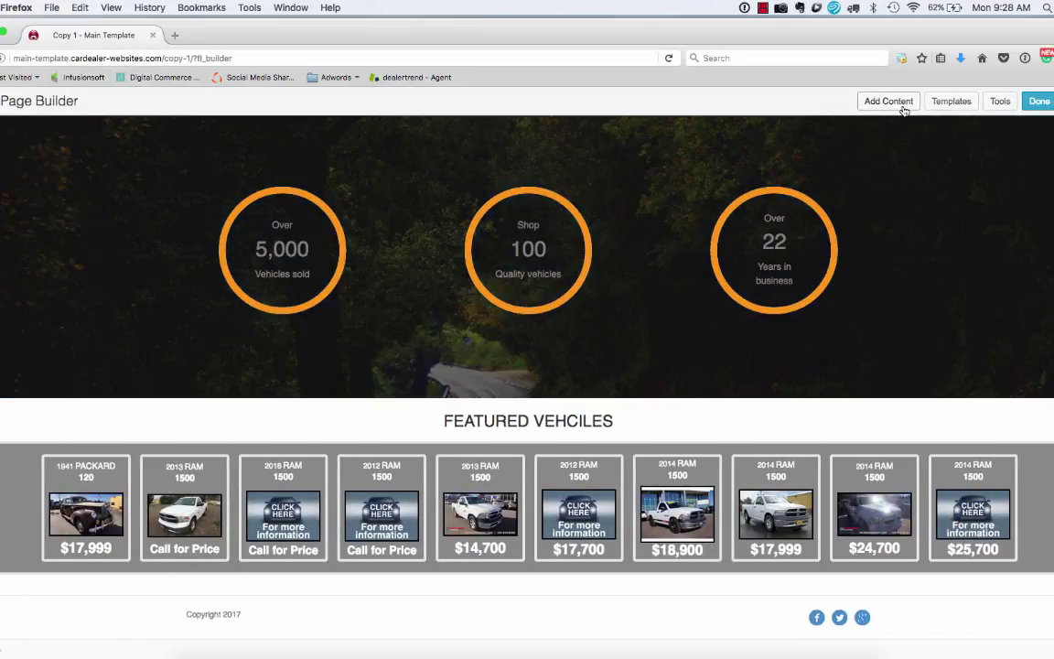
# Add a 2 Columns row below the inventory slider on the Copy 1 page and set its width to Full Width
pyautogui.click(901, 103)
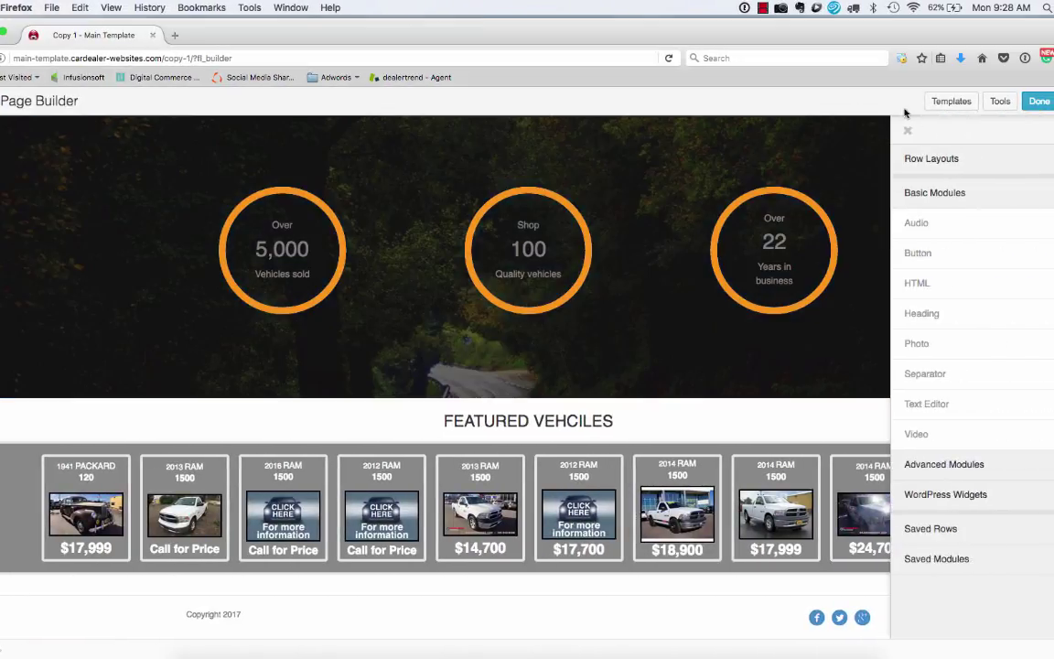
pyautogui.click(929, 160)
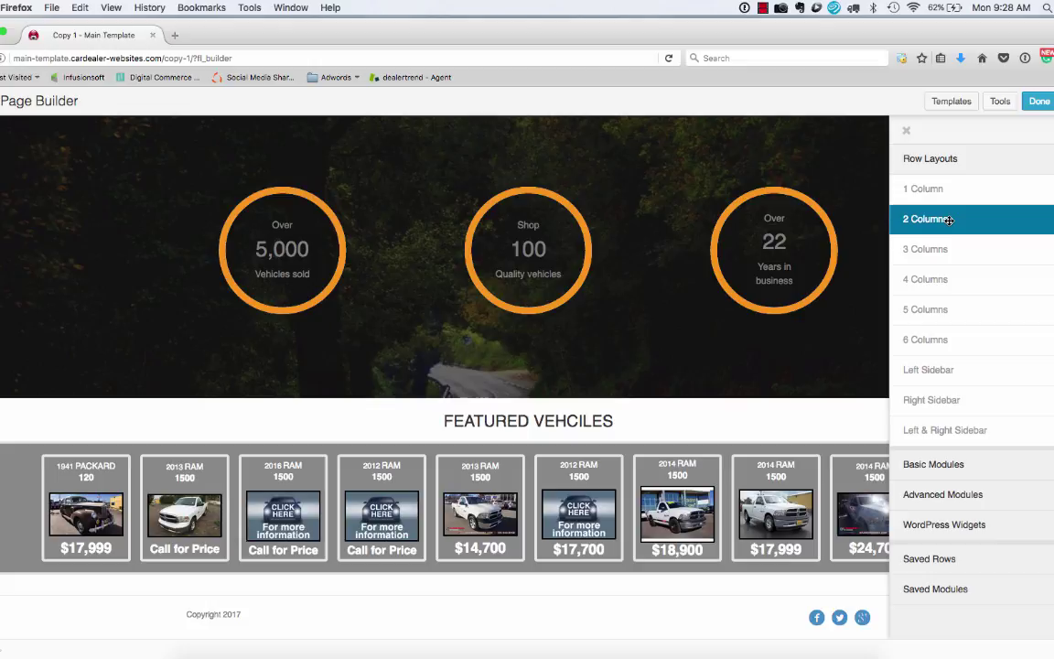
pyautogui.moveTo(947, 221); pyautogui.dragTo(495, 589)
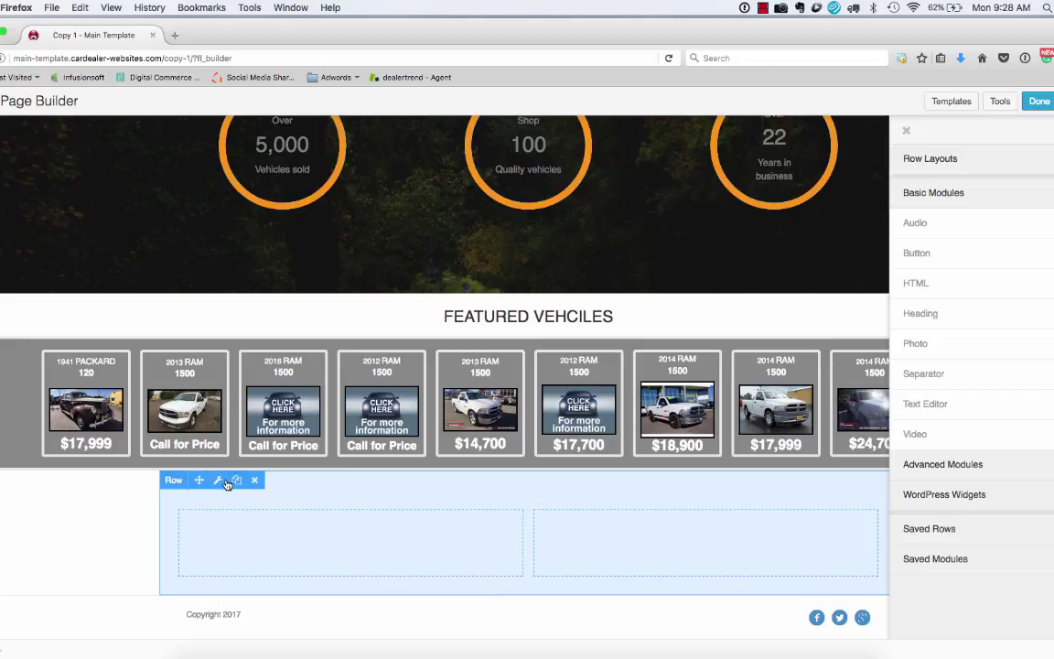
pyautogui.click(220, 480)
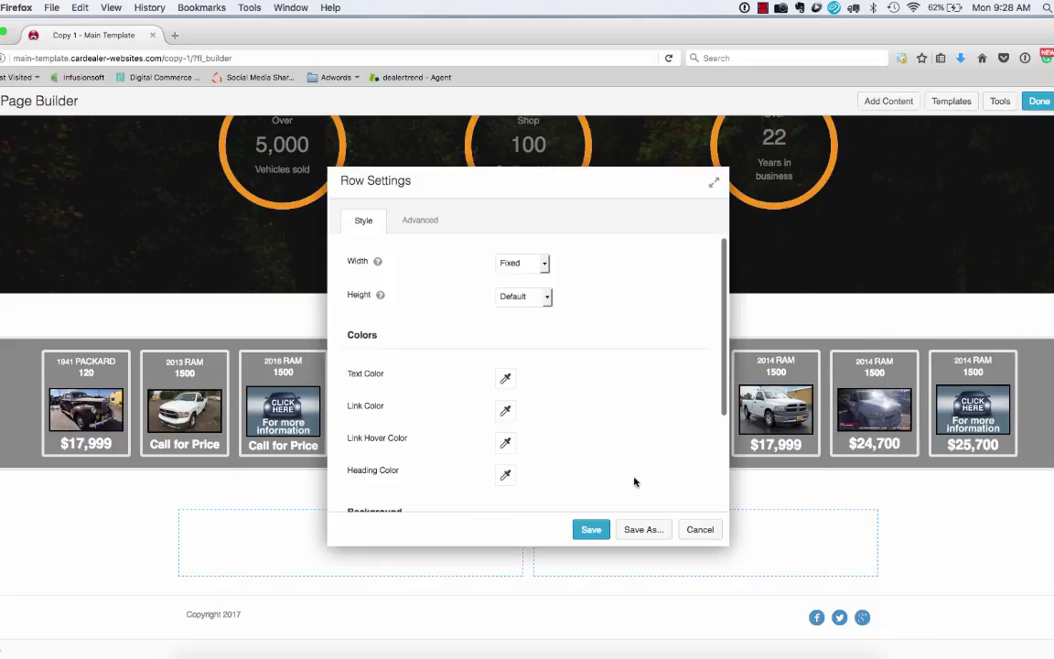
pyautogui.click(531, 265)
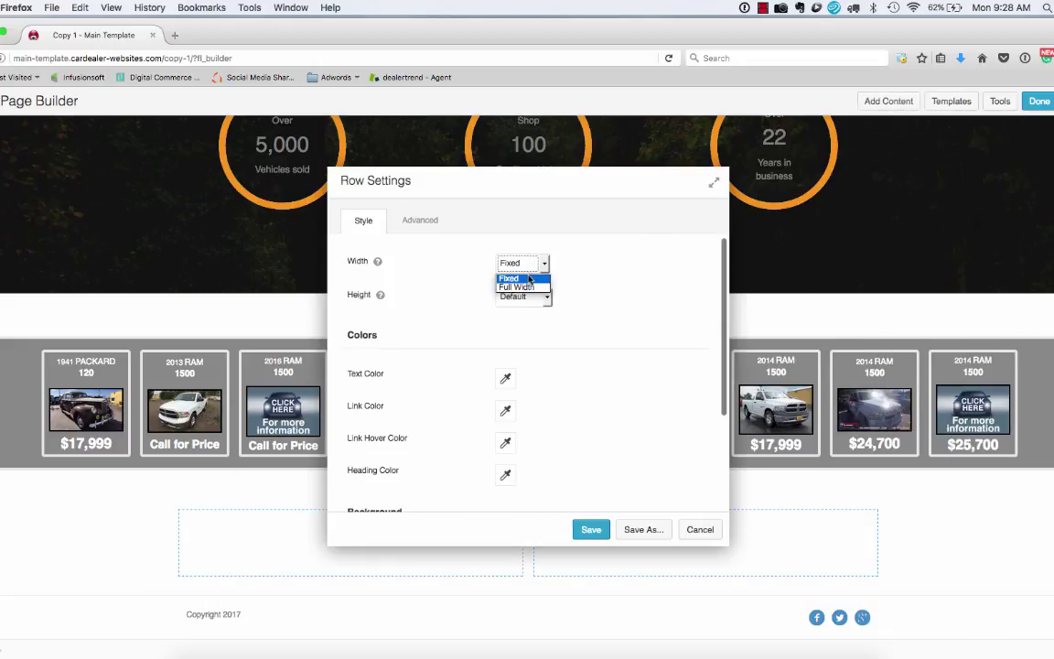
pyautogui.click(528, 288)
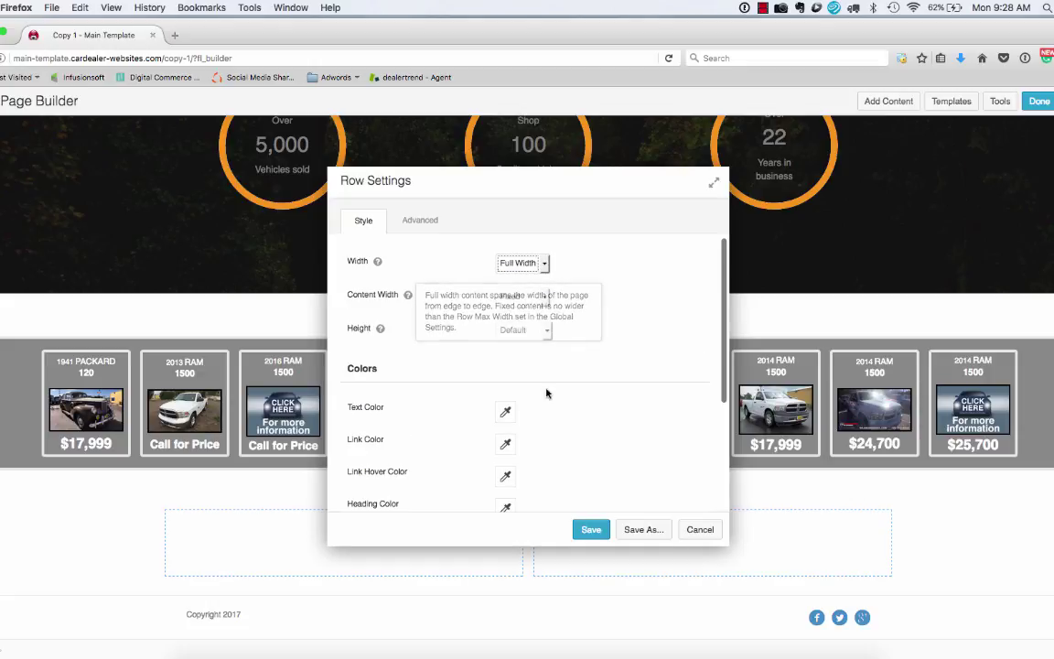
# Set the two-column row's background type to Color with black, keep the opacity at 100%, and save the row settings
pyautogui.scroll(-3, 546, 394)
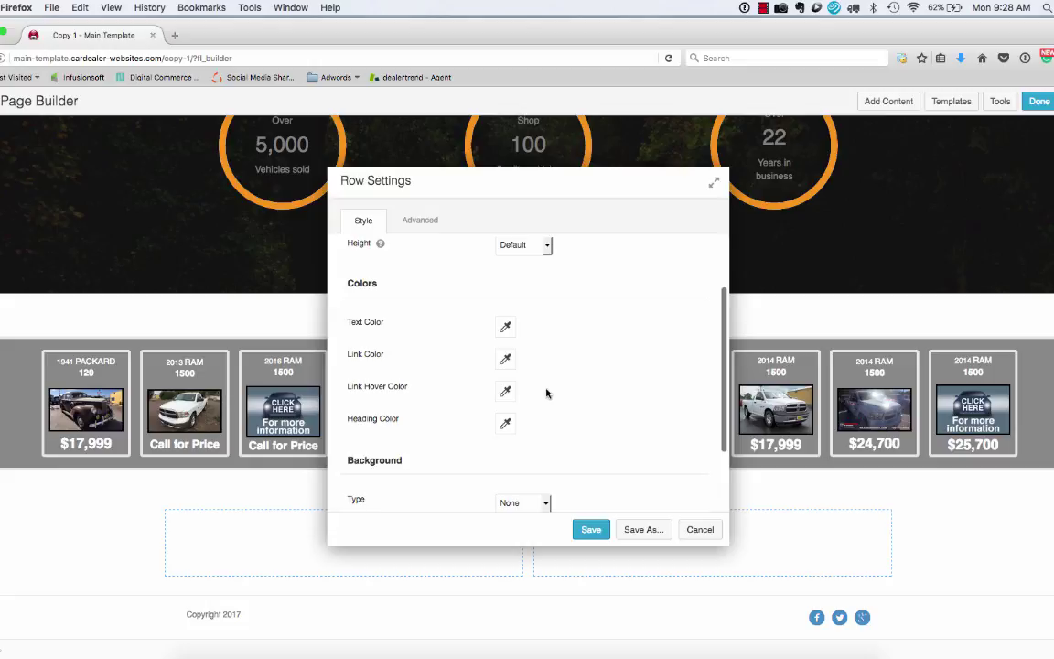
pyautogui.scroll(1, 547, 393)
pyautogui.scroll(-3, 547, 394)
pyautogui.click(539, 403)
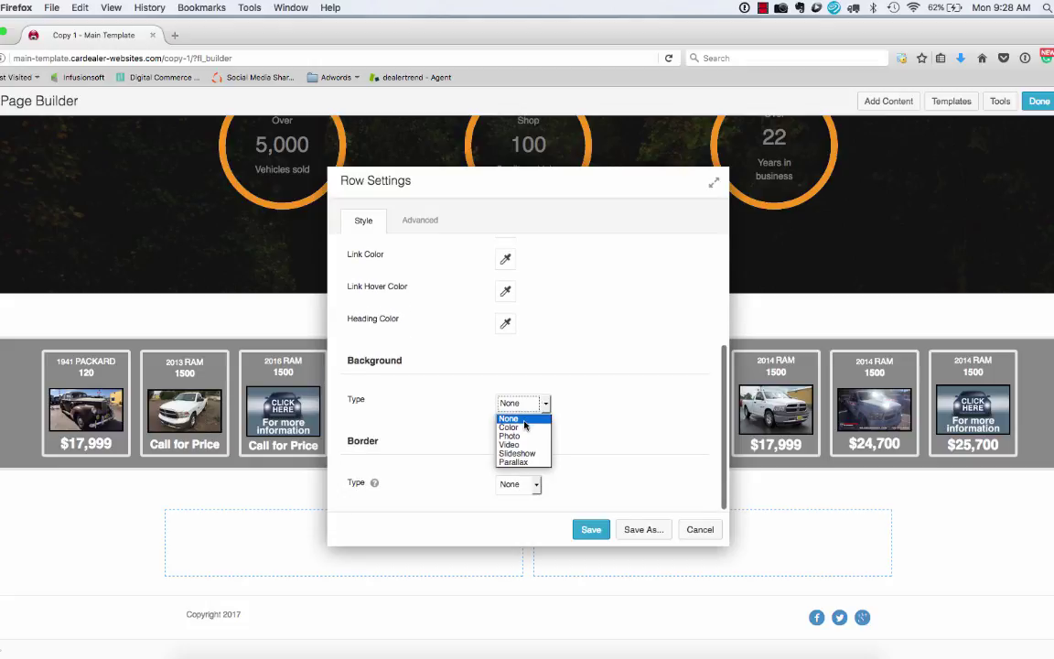
pyautogui.click(522, 427)
pyautogui.scroll(-3, 524, 436)
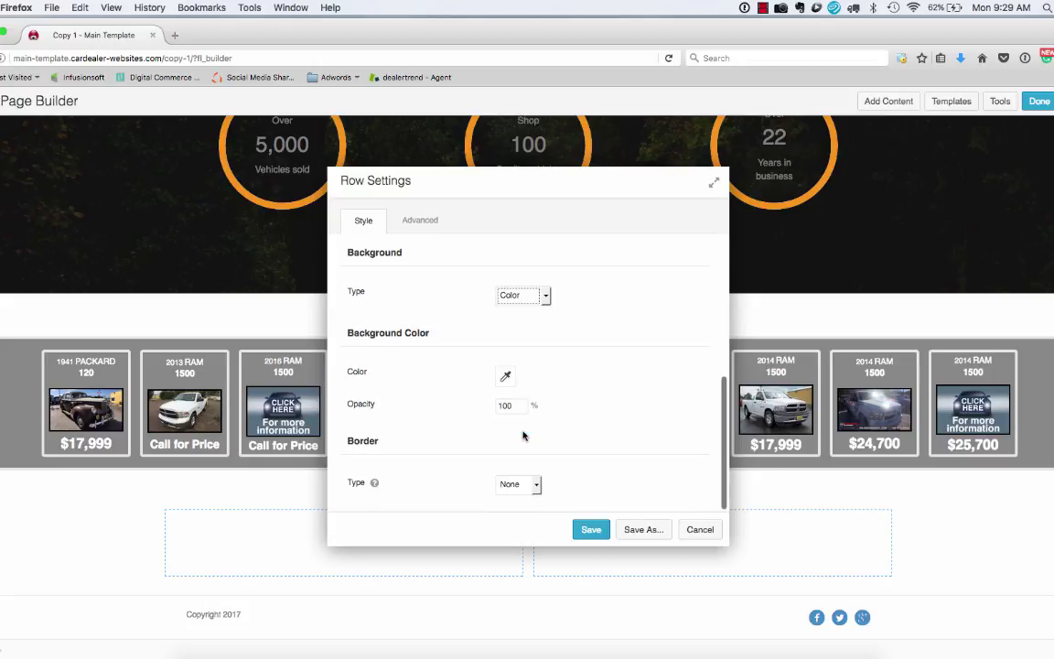
pyautogui.click(506, 376)
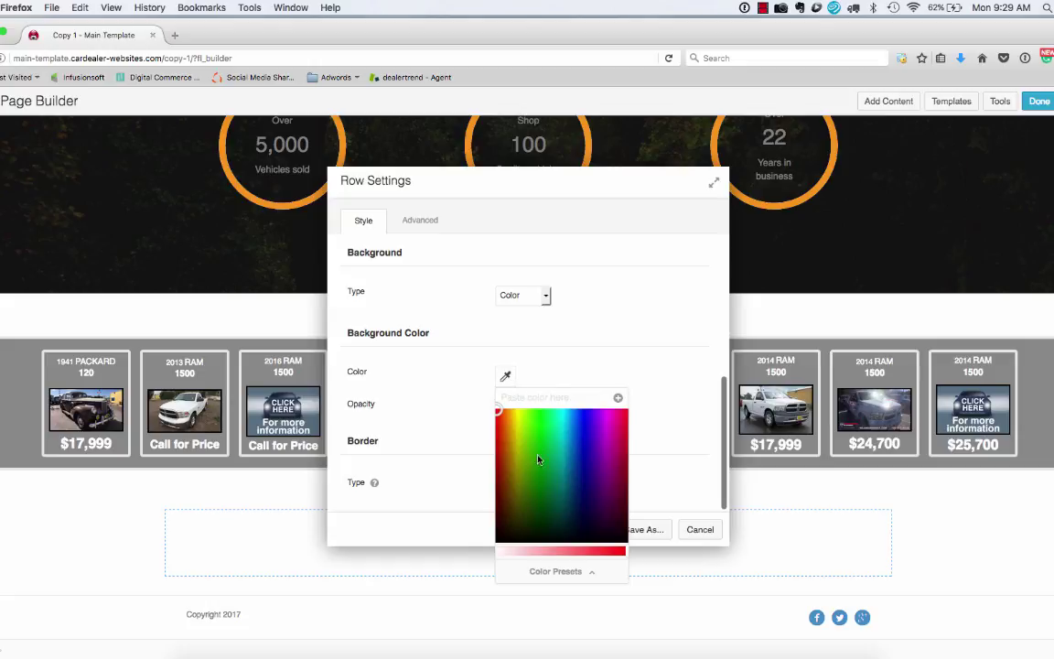
pyautogui.click(497, 538)
pyautogui.click(601, 313)
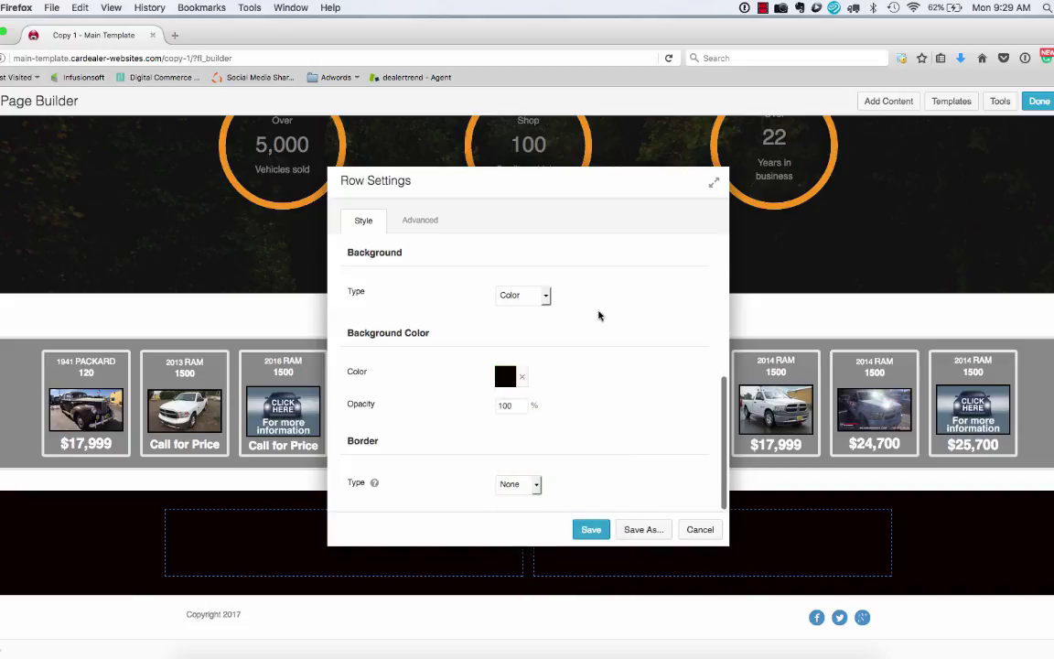
pyautogui.click(590, 530)
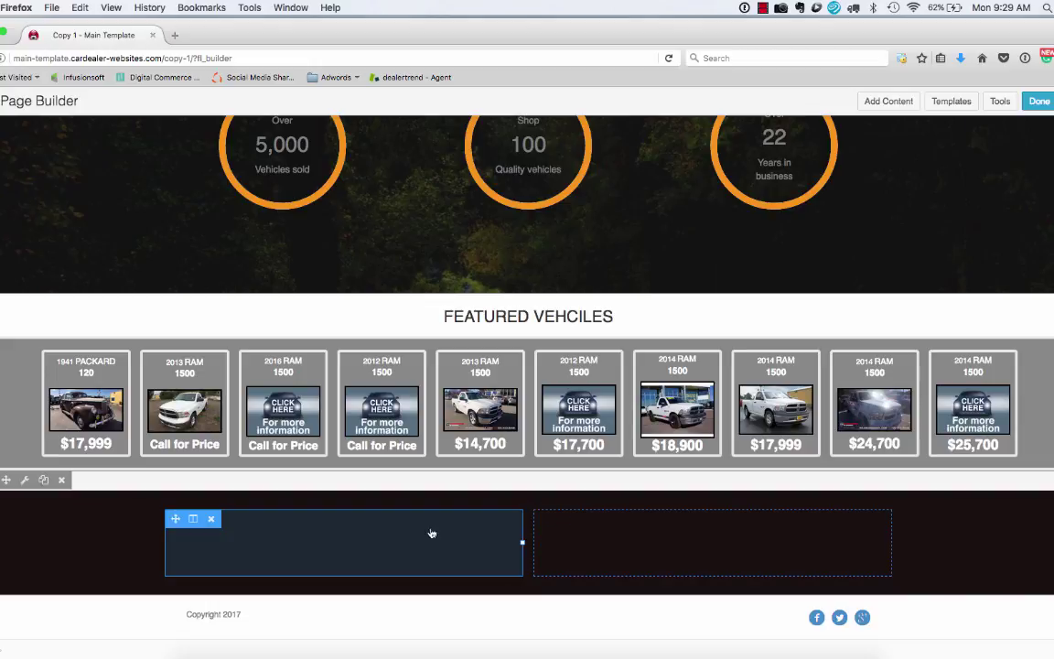
# Add a Button module to the right column of the black row
pyautogui.click(888, 101)
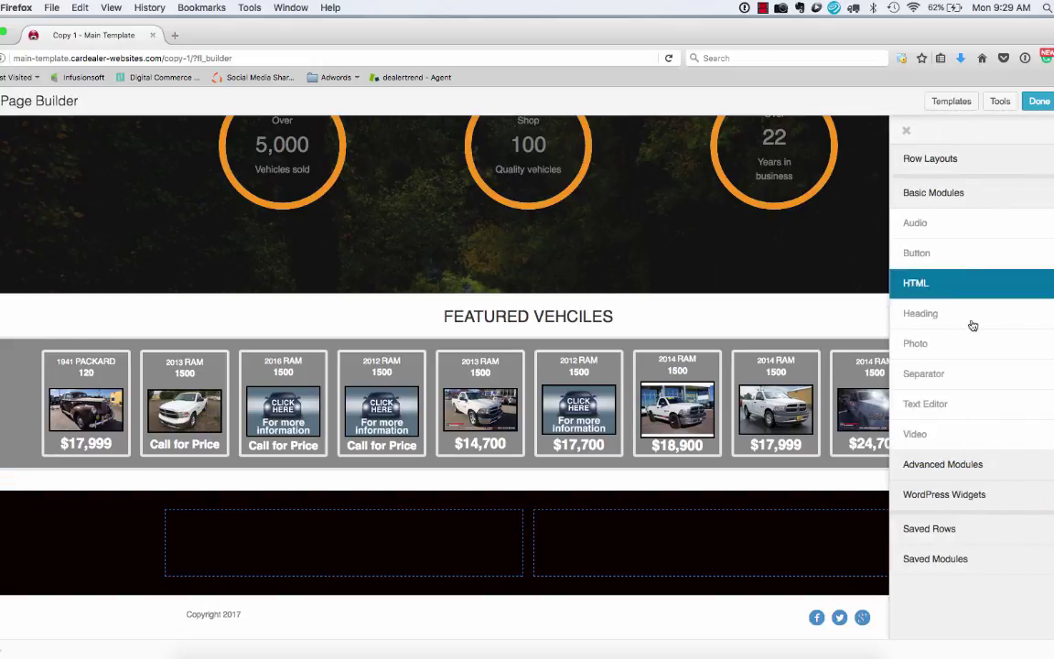
pyautogui.click(970, 464)
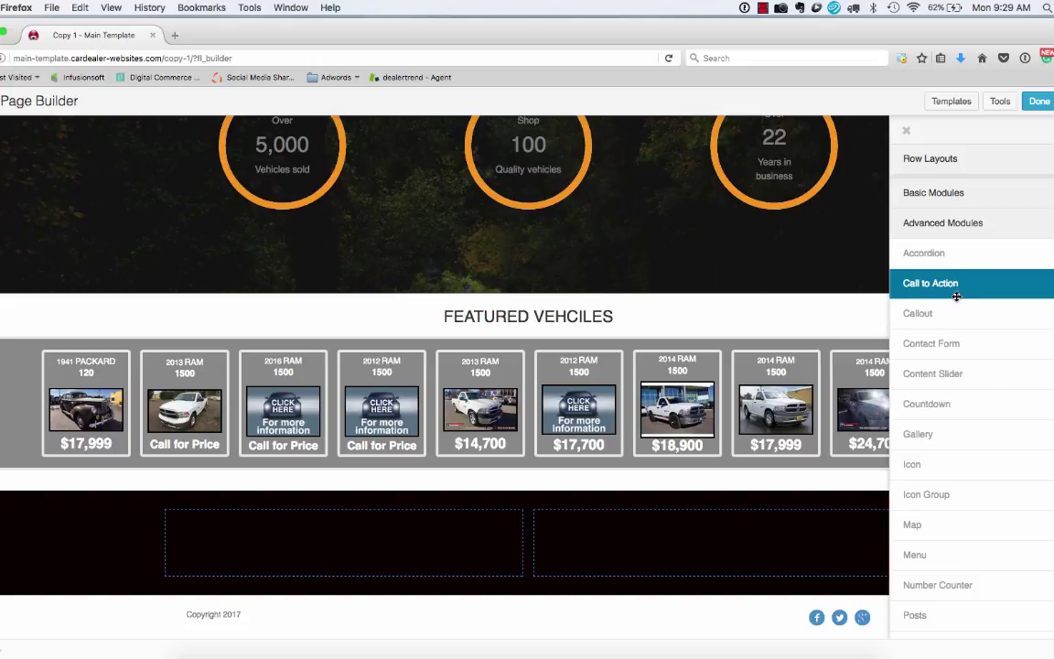
pyautogui.click(986, 210)
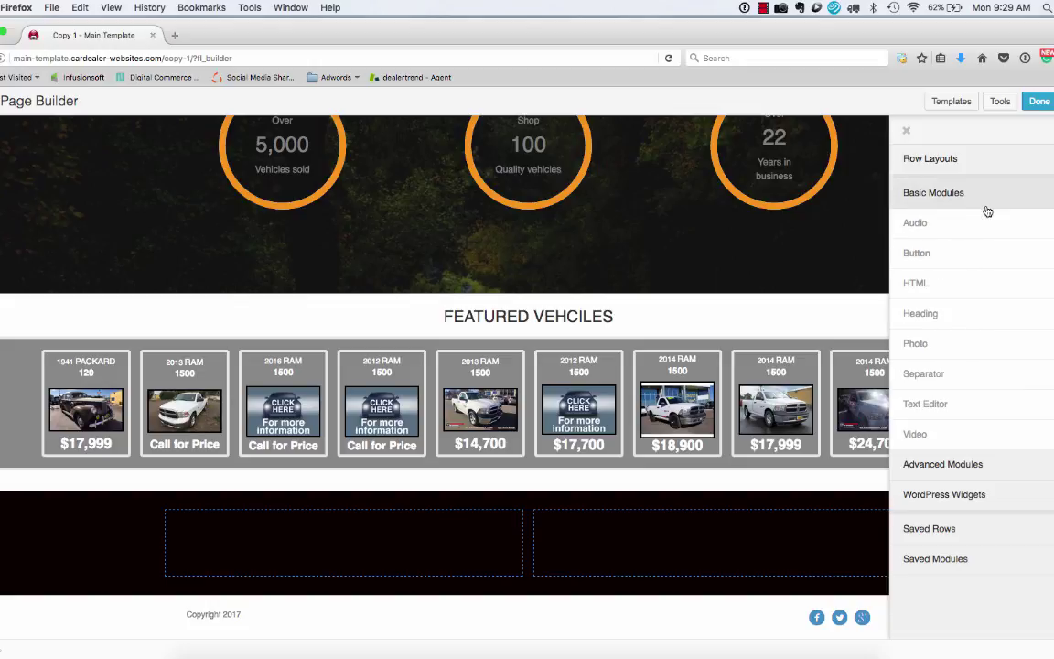
pyautogui.moveTo(856, 291); pyautogui.dragTo(688, 568)
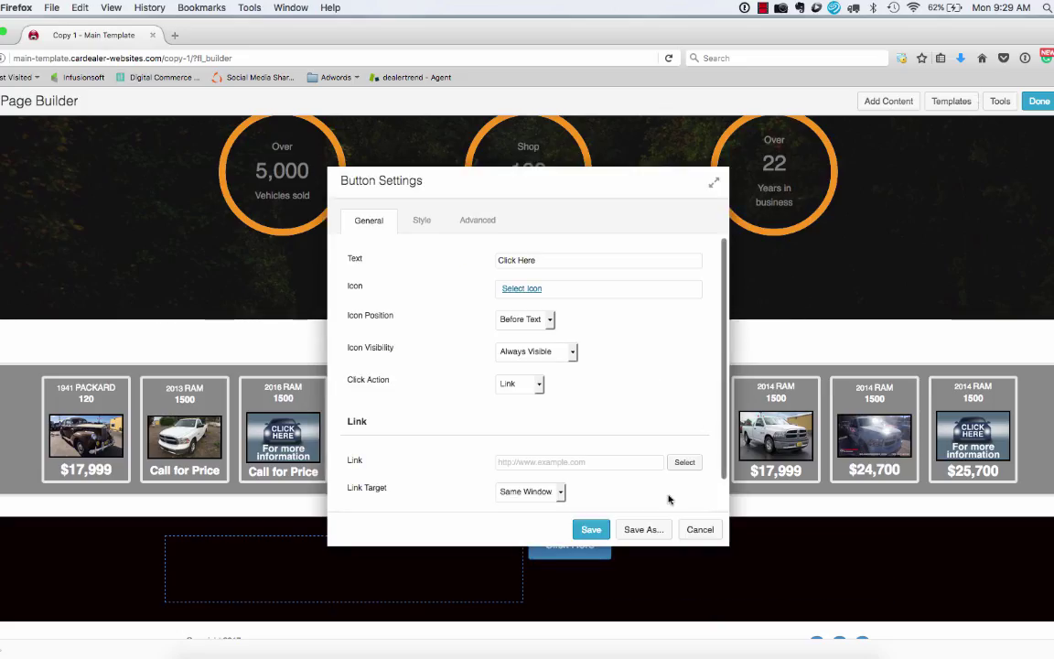
# Set the button's link to /value-trade/, keep its text as Click Here, and save the module
pyautogui.click(591, 529)
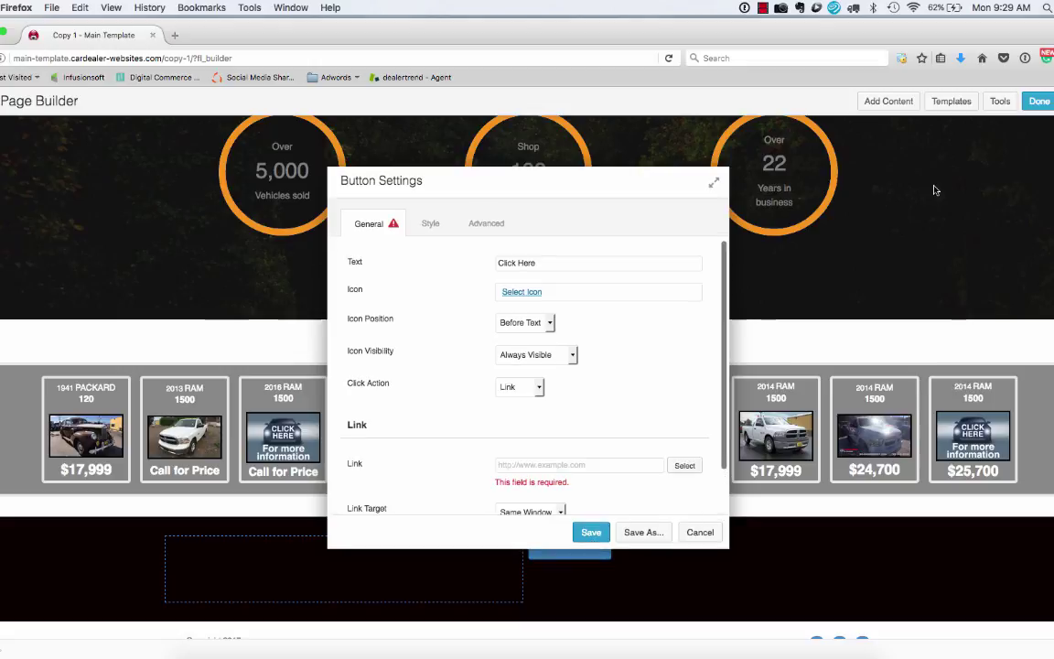
pyautogui.click(523, 464)
pyautogui.write('/value-trade/')
pyautogui.scroll(-2, 544, 486)
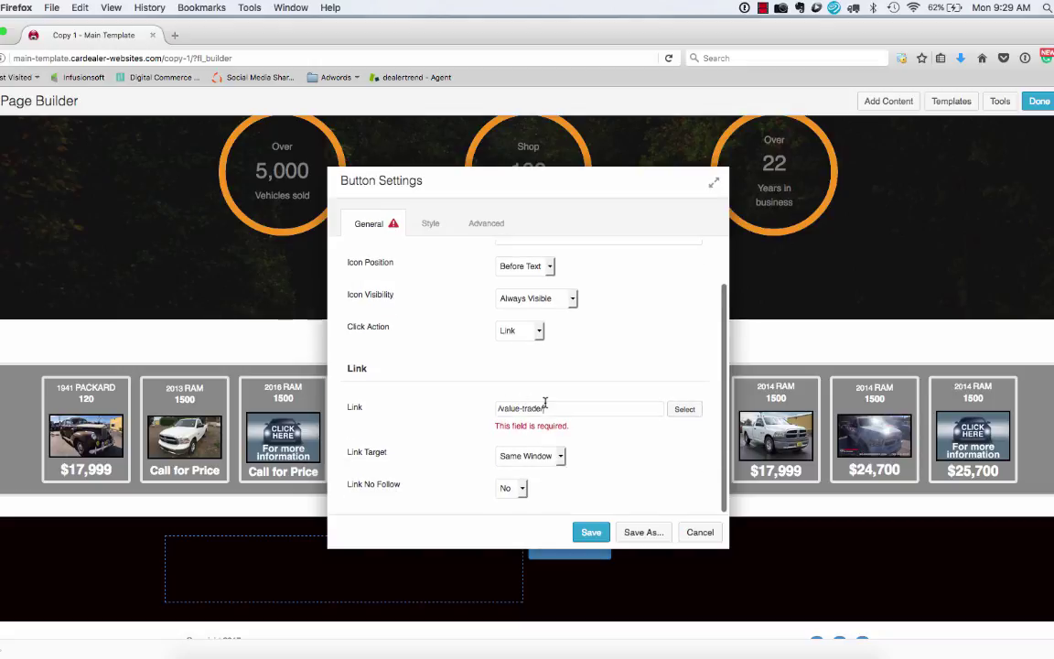
pyautogui.tripleClick(507, 409)
pyautogui.click(593, 530)
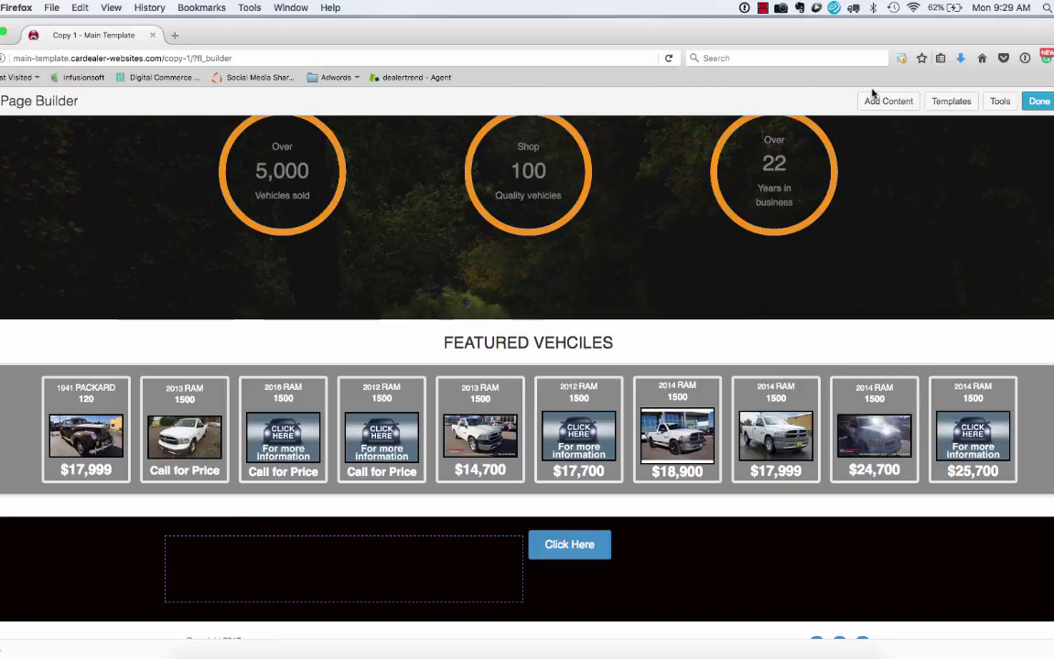
# Add a Text Editor module to the black row's left column and copy the raw markup from the Home page's VALUE YOUR TRADE text module
pyautogui.click(879, 101)
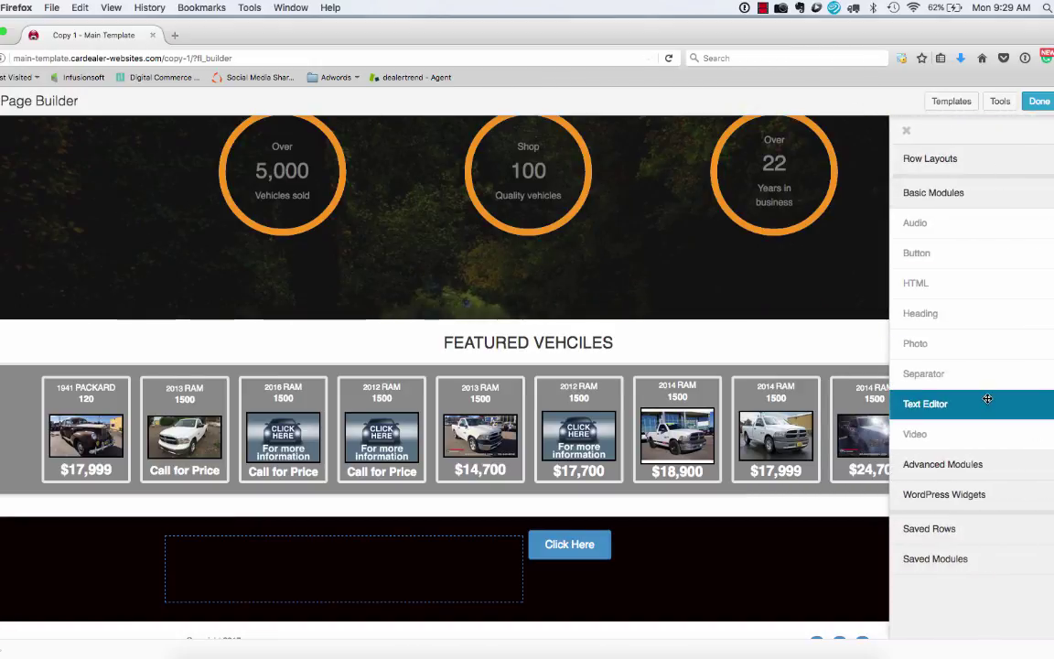
pyautogui.moveTo(989, 400); pyautogui.dragTo(413, 523)
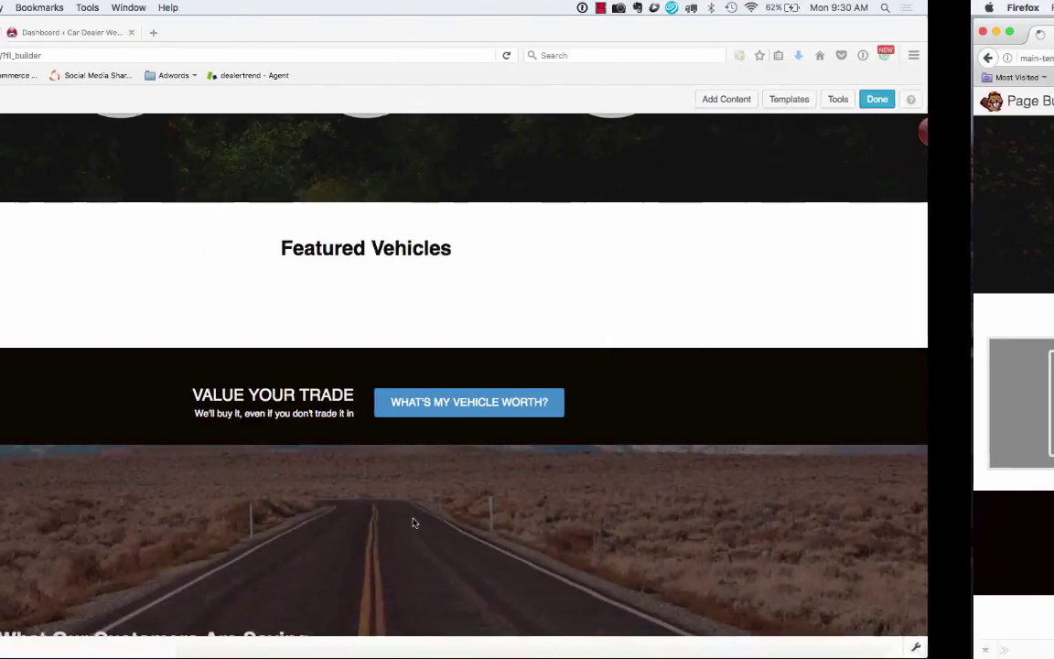
pyautogui.click(421, 398)
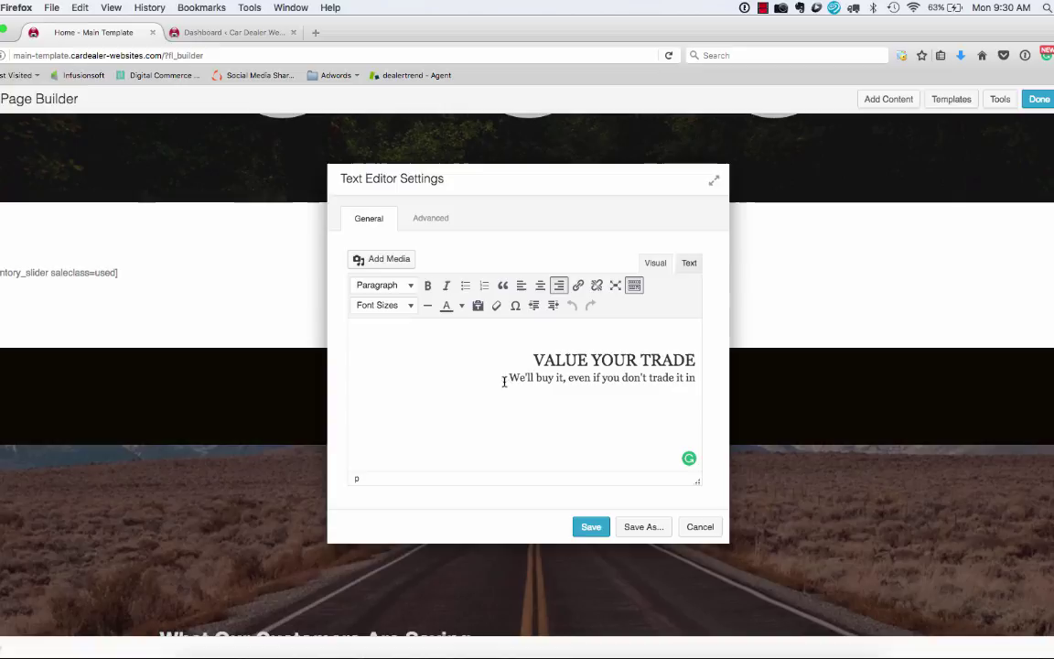
pyautogui.click(689, 263)
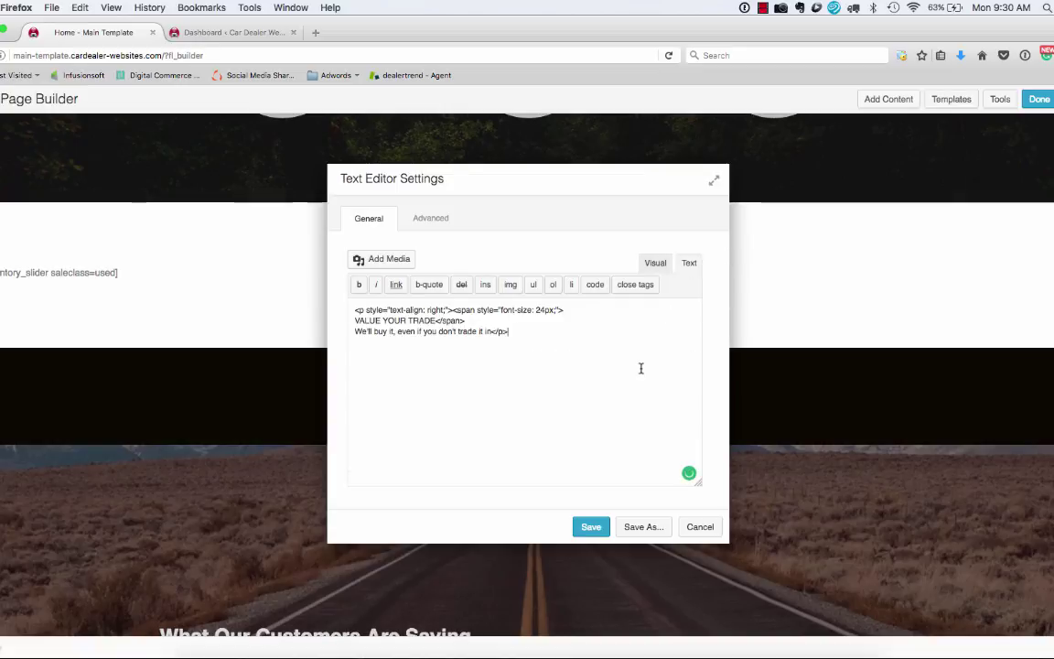
pyautogui.press('super+a')
pyautogui.press('super+c')
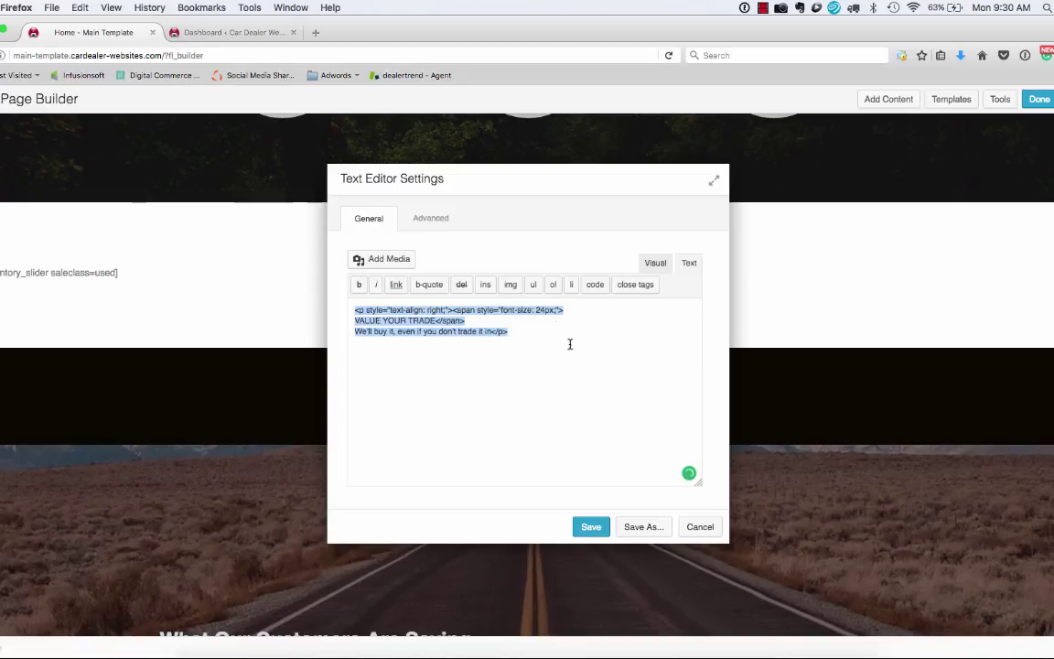
# Paste the copied VALUE YOUR TRADE markup into the Copy 1 page's text module as raw text and save the module
pyautogui.hotkey('ctrl', 'Right')
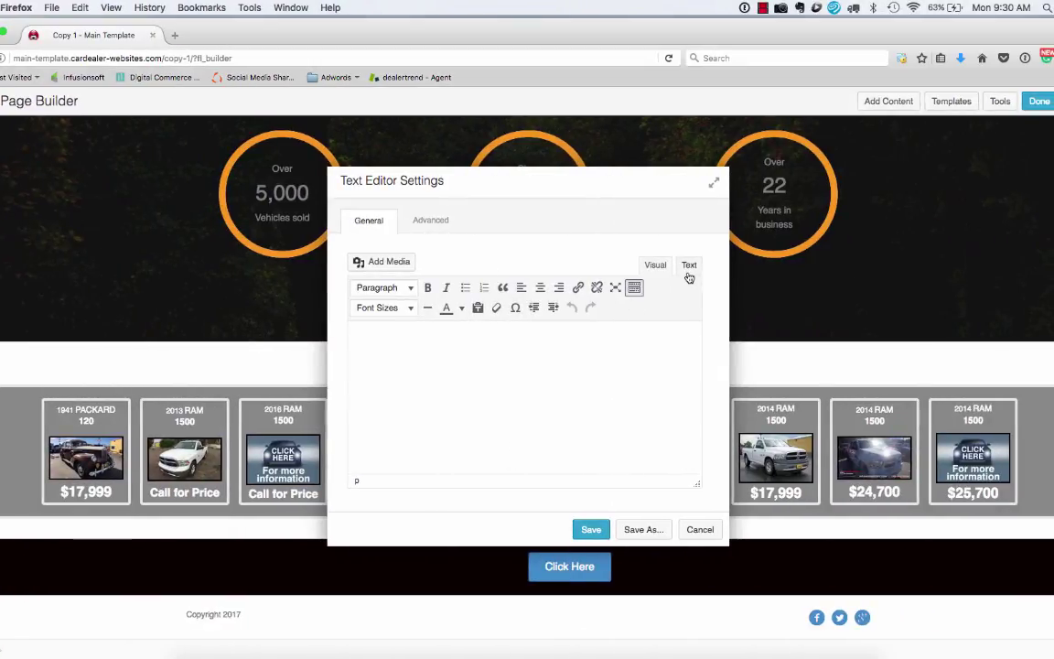
pyautogui.click(690, 266)
pyautogui.click(638, 351)
pyautogui.press('super+v')
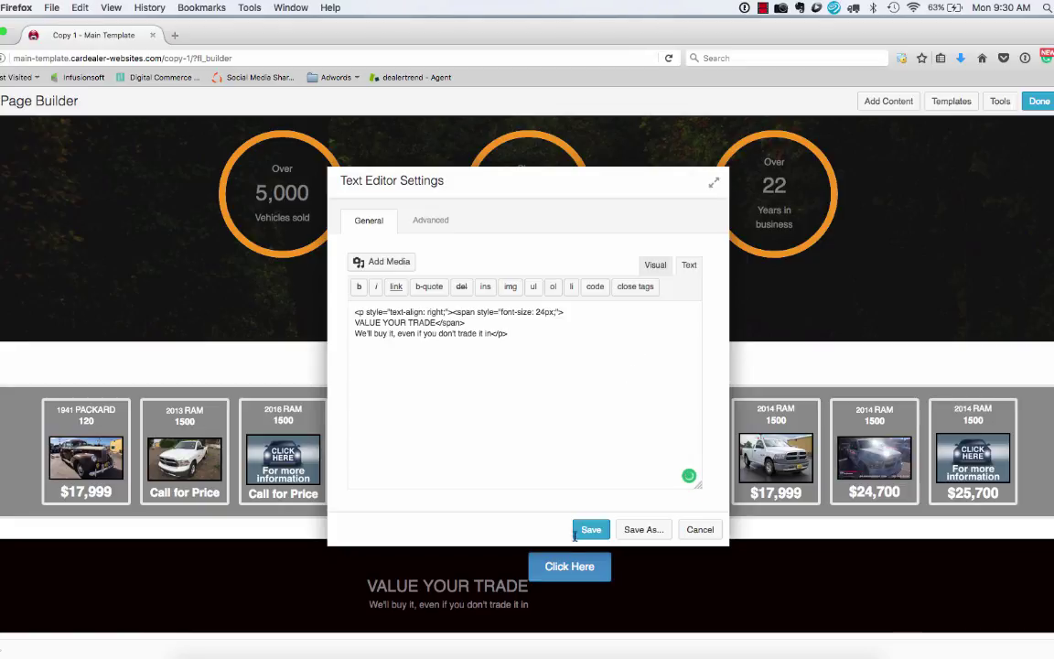
pyautogui.click(588, 530)
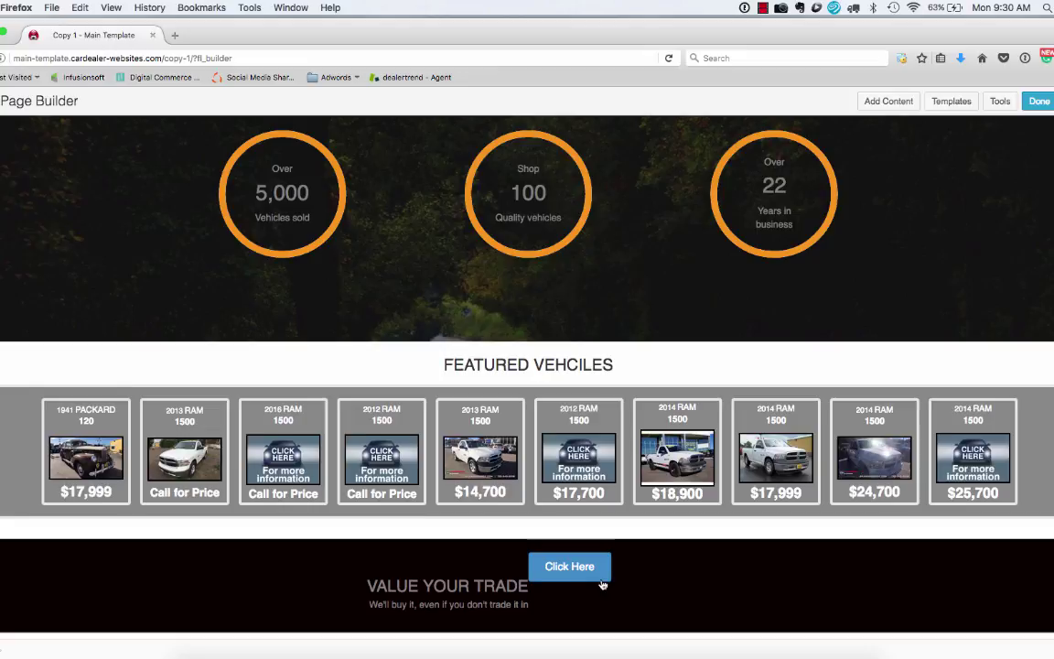
# Change the text of the black row's button to "Vaule your trade"
pyautogui.scroll(-1, 603, 584)
pyautogui.moveTo(540, 529)
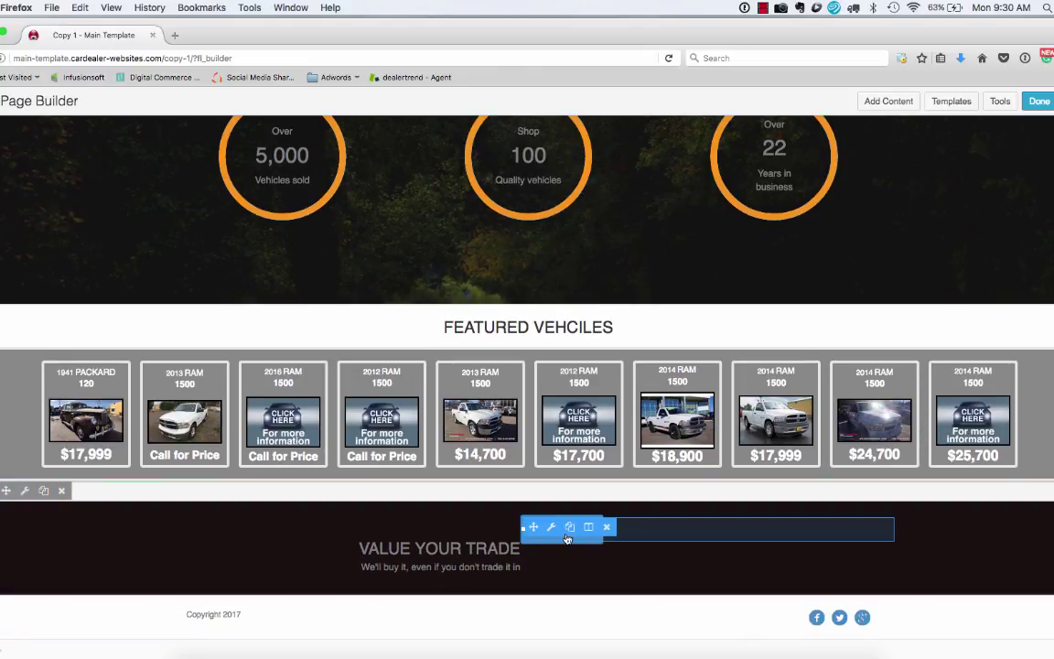
pyautogui.click(551, 528)
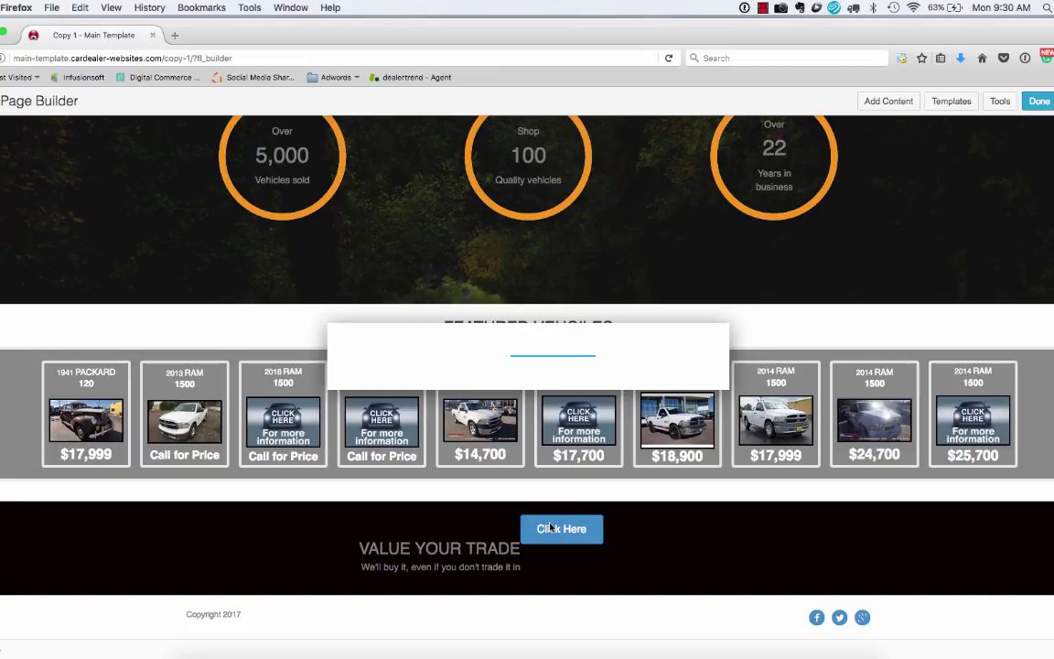
pyautogui.tripleClick(549, 260)
pyautogui.write('Vaule your trade')
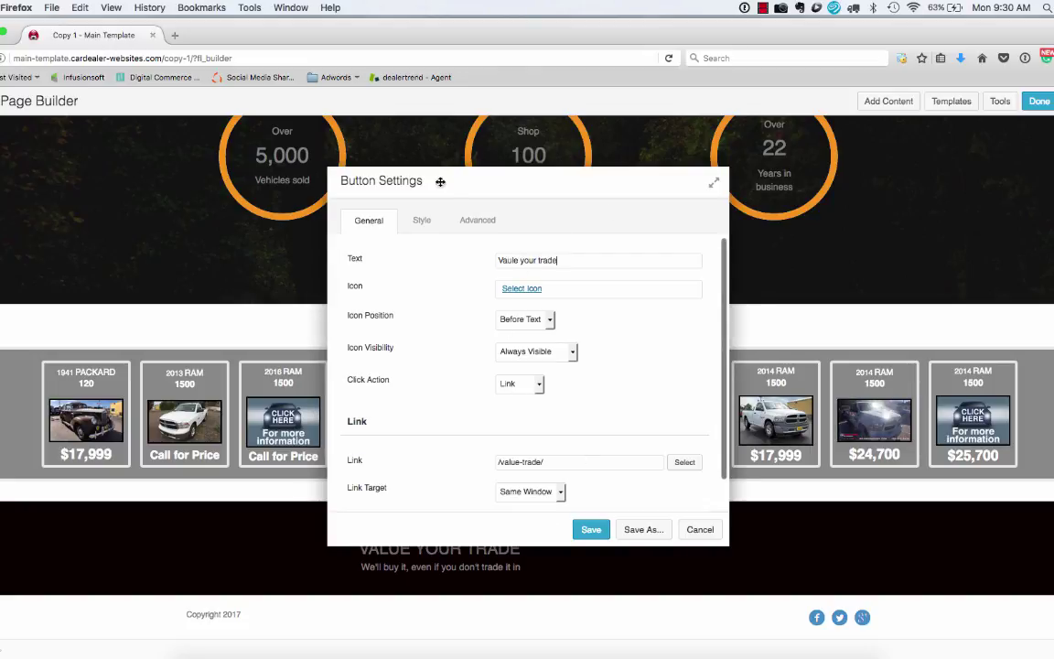
# Set the button's alignment to Center in its style settings
pyautogui.click(421, 220)
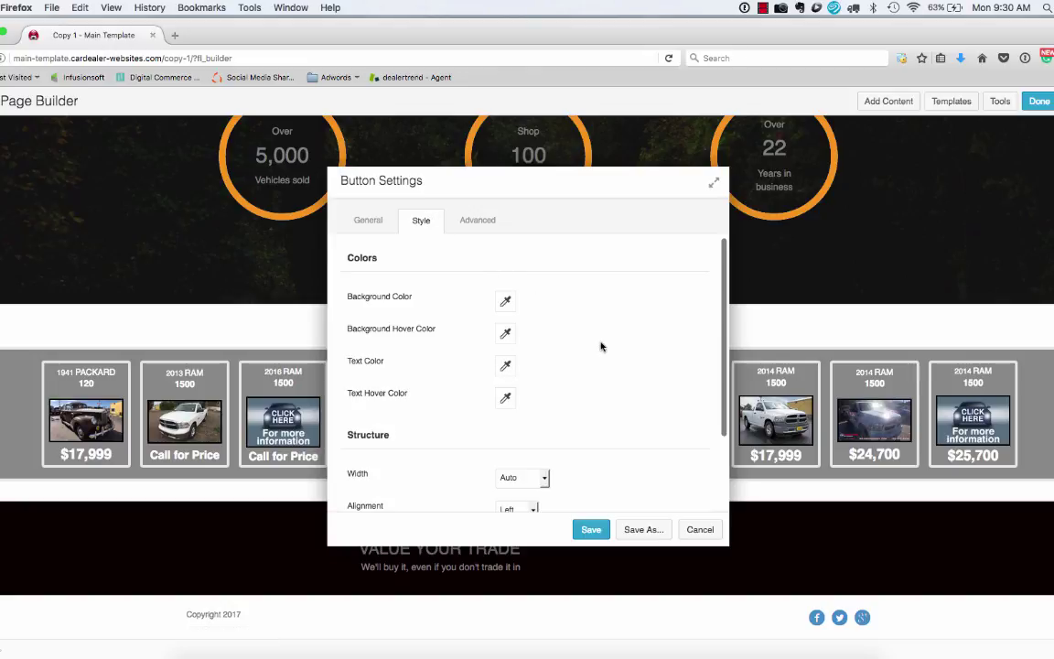
pyautogui.scroll(-3, 602, 346)
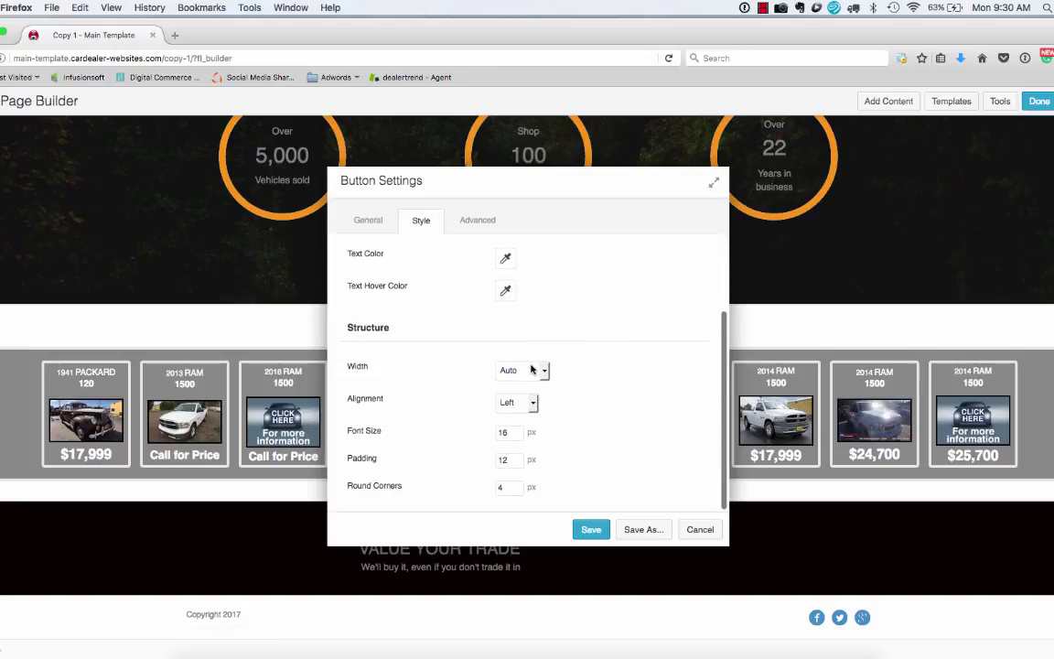
pyautogui.click(515, 403)
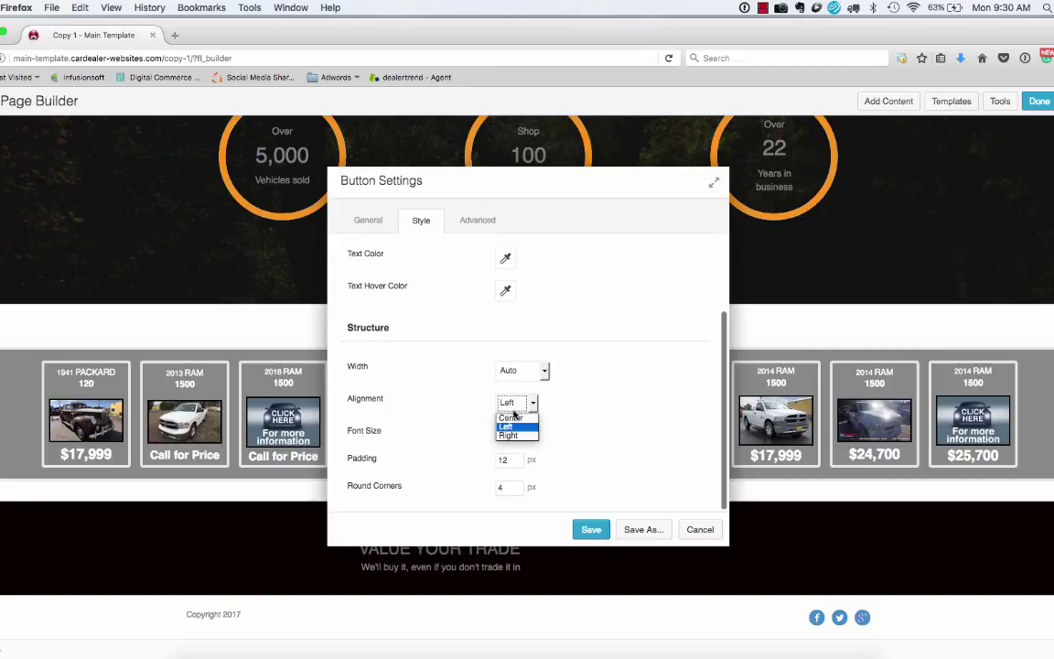
pyautogui.click(514, 420)
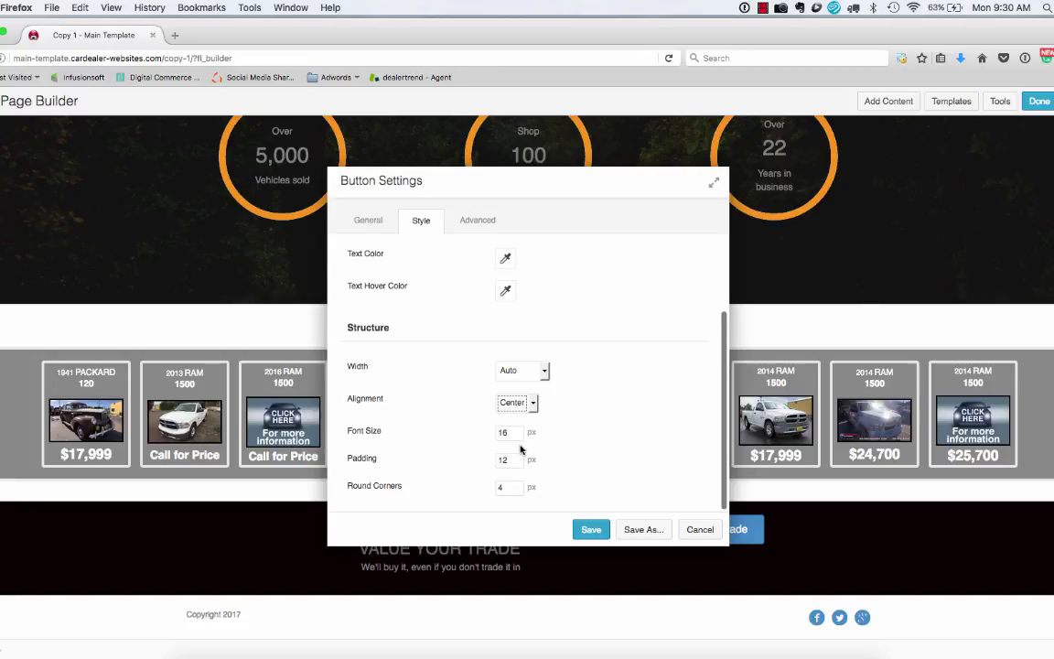
# Set the button's top margin to 35 px and save the module
pyautogui.click(477, 218)
pyautogui.scroll(1, 449, 392)
pyautogui.scroll(2, 449, 393)
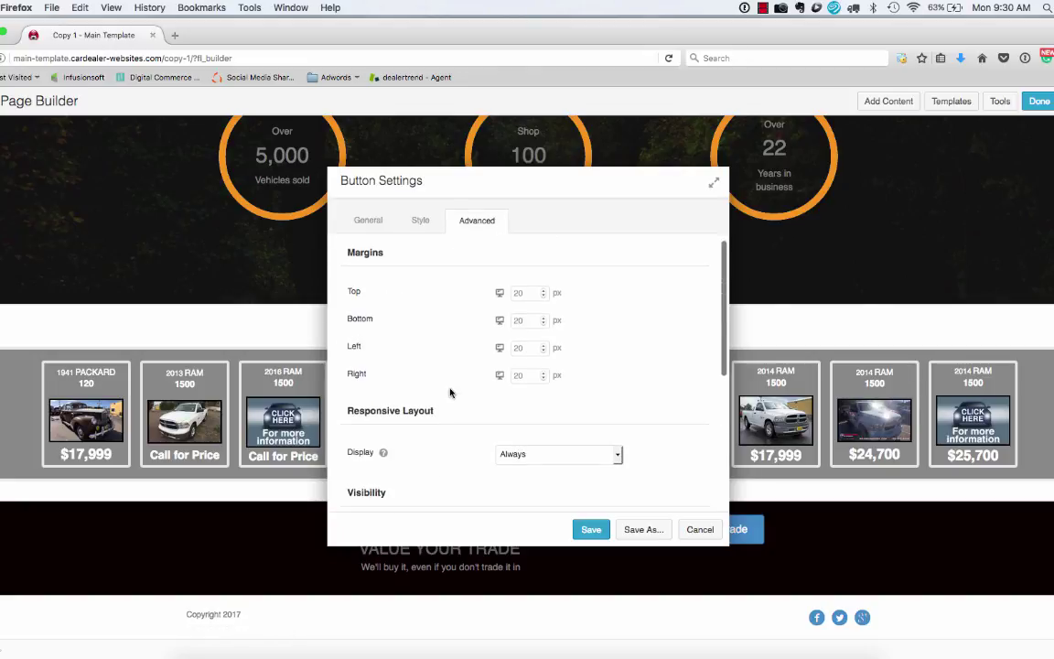
pyautogui.click(524, 291)
pyautogui.write('20')
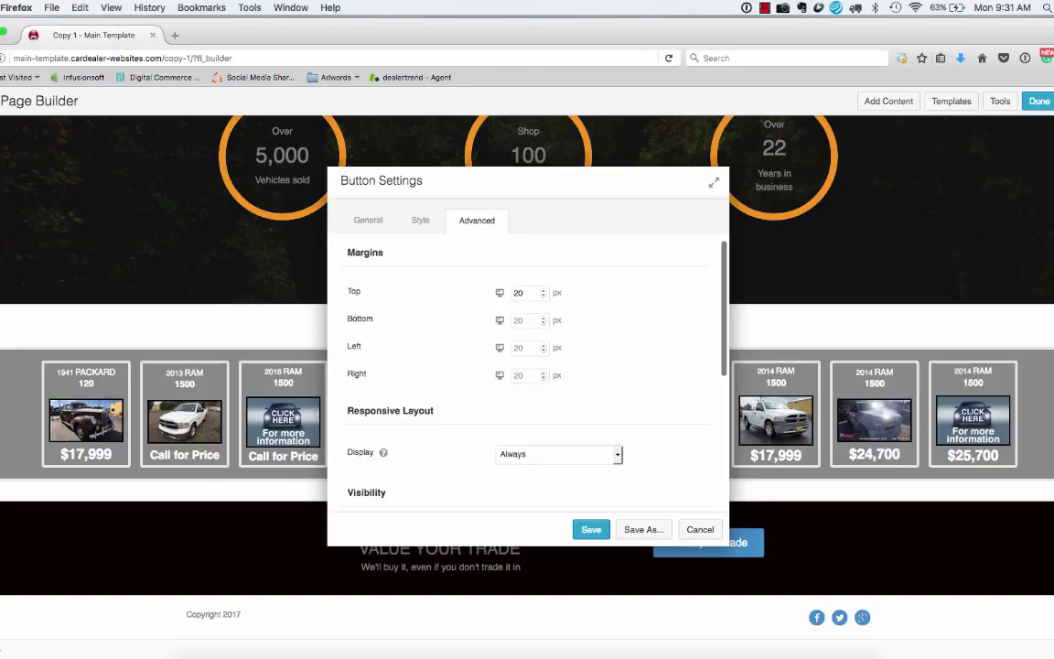
pyautogui.moveTo(646, 183); pyautogui.dragTo(455, 97)
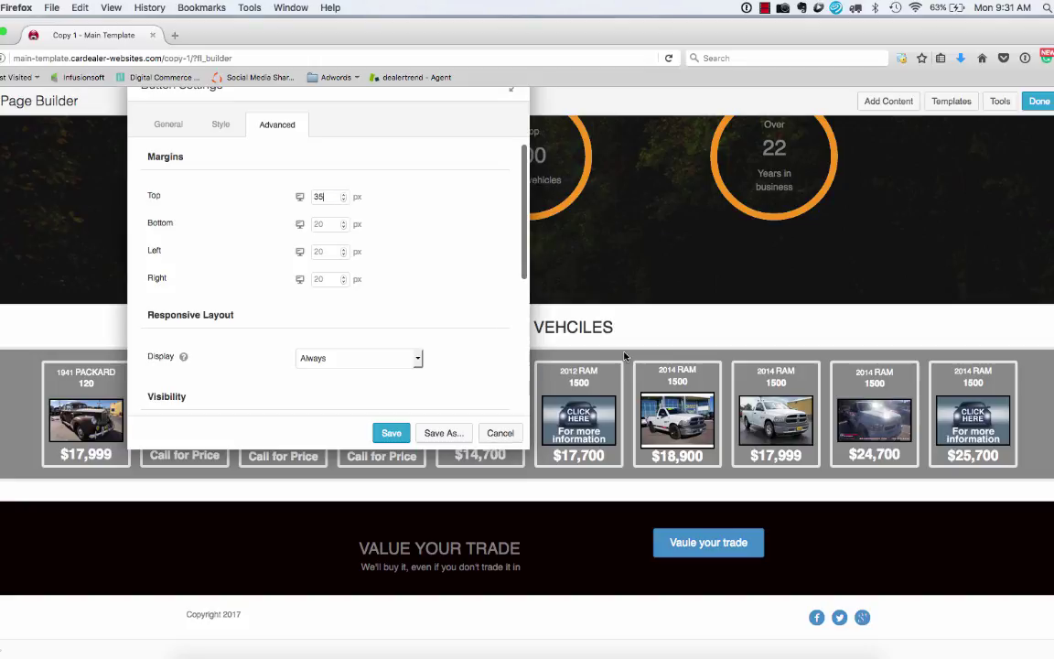
pyautogui.click(390, 433)
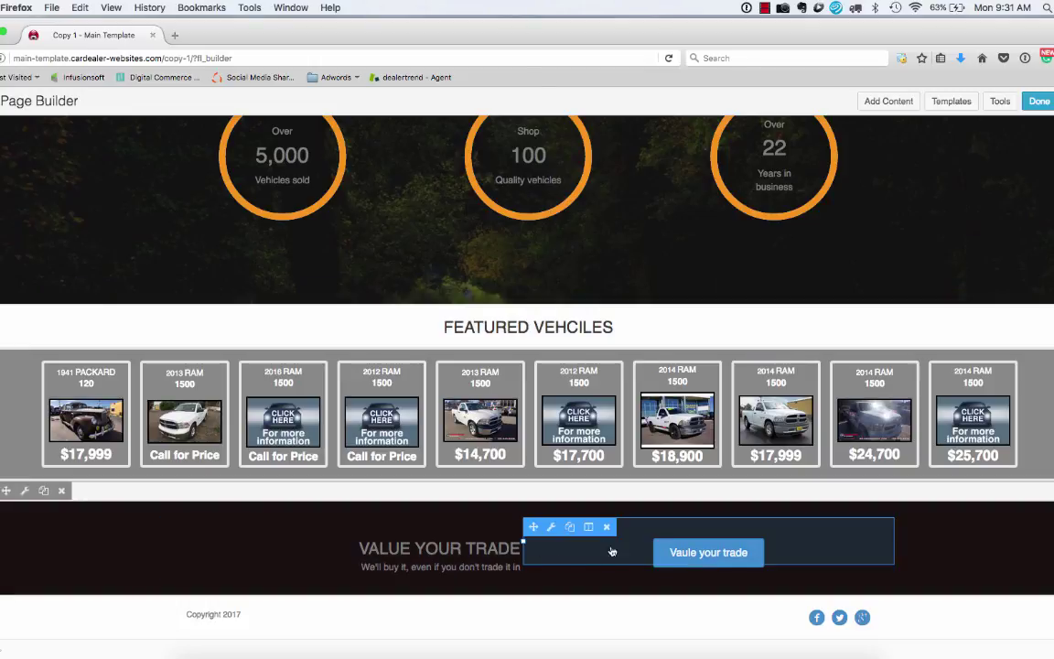
pyautogui.scroll(1, 628, 587)
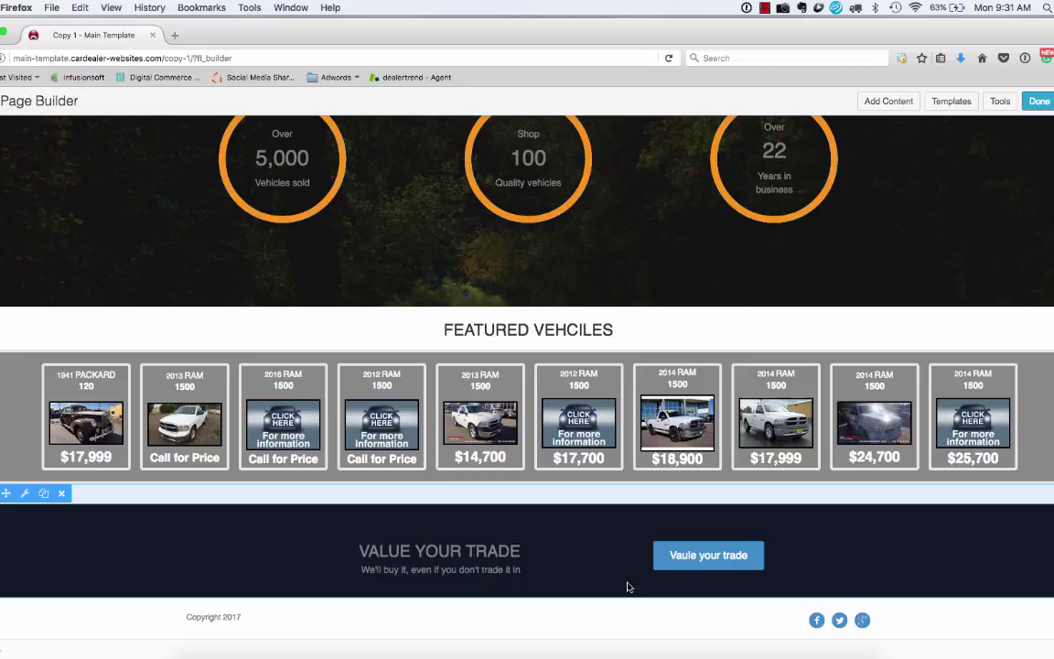
pyautogui.scroll(-1, 628, 587)
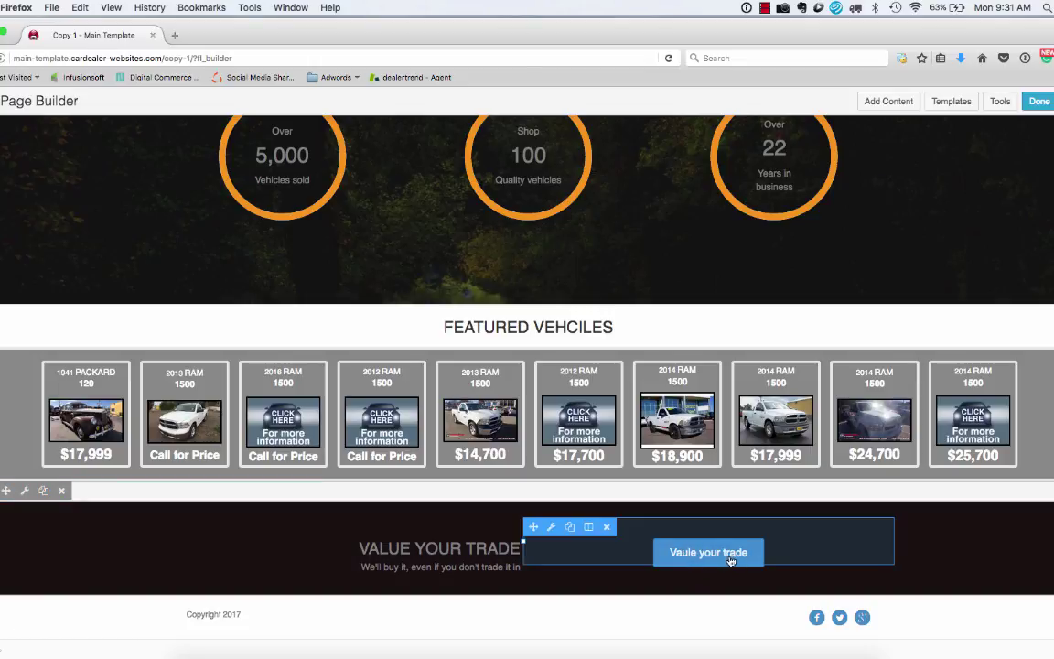
pyautogui.scroll(3, 733, 558)
pyautogui.scroll(-3, 759, 557)
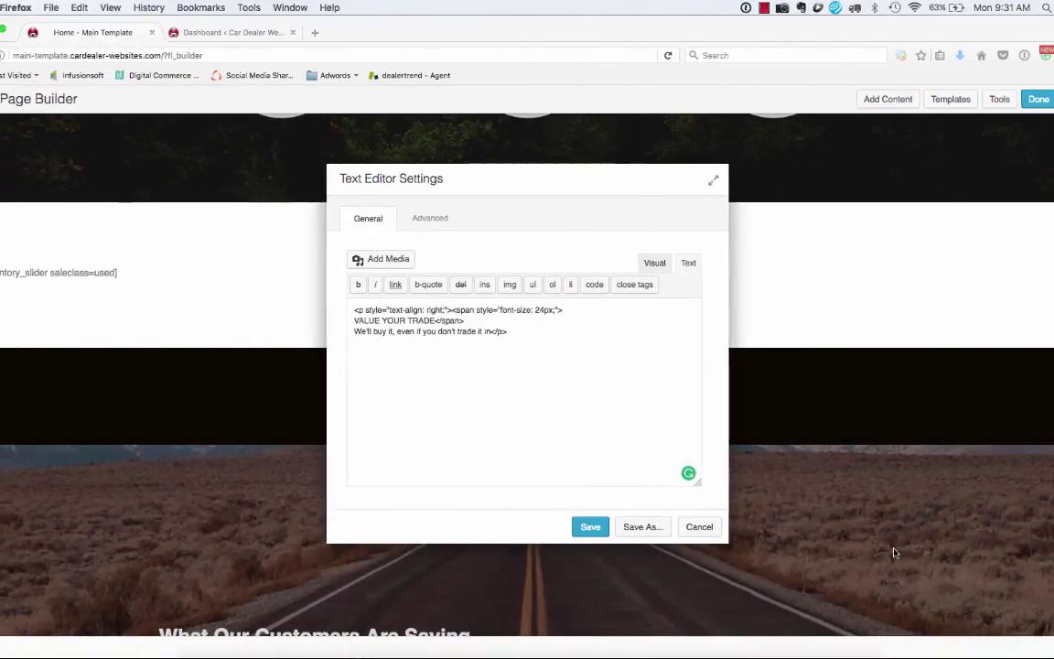
# Close the Home page's text module settings without saving and examine the layout of its Value Your Trade and customer testimonial rows
pyautogui.press('super+a')
pyautogui.click(701, 527)
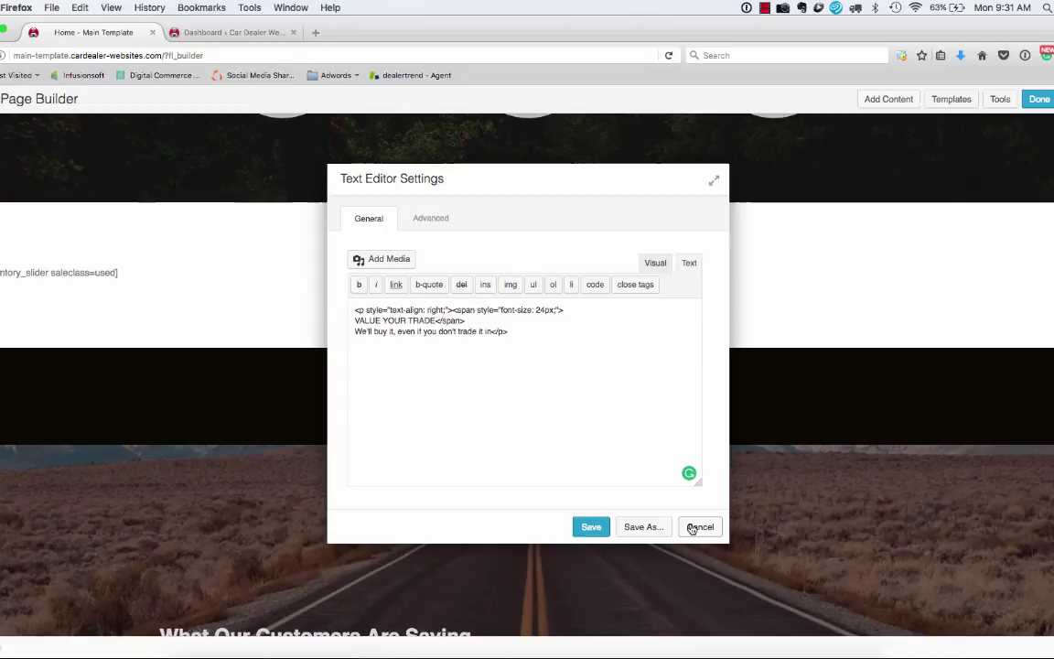
pyautogui.scroll(-4, 691, 529)
pyautogui.scroll(5, 691, 529)
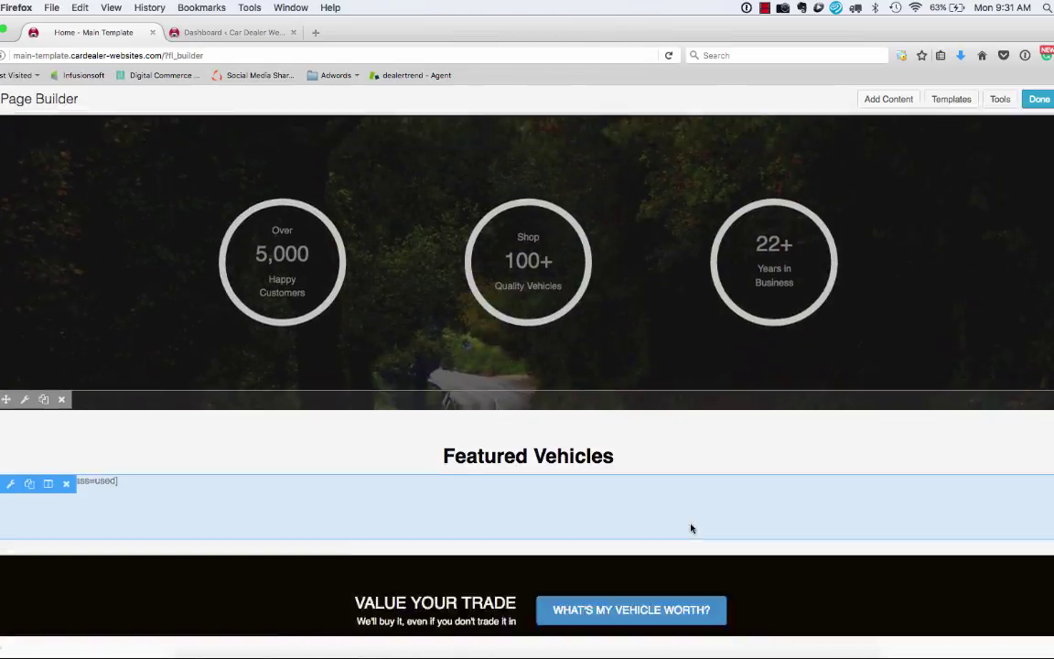
pyautogui.scroll(-5, 691, 529)
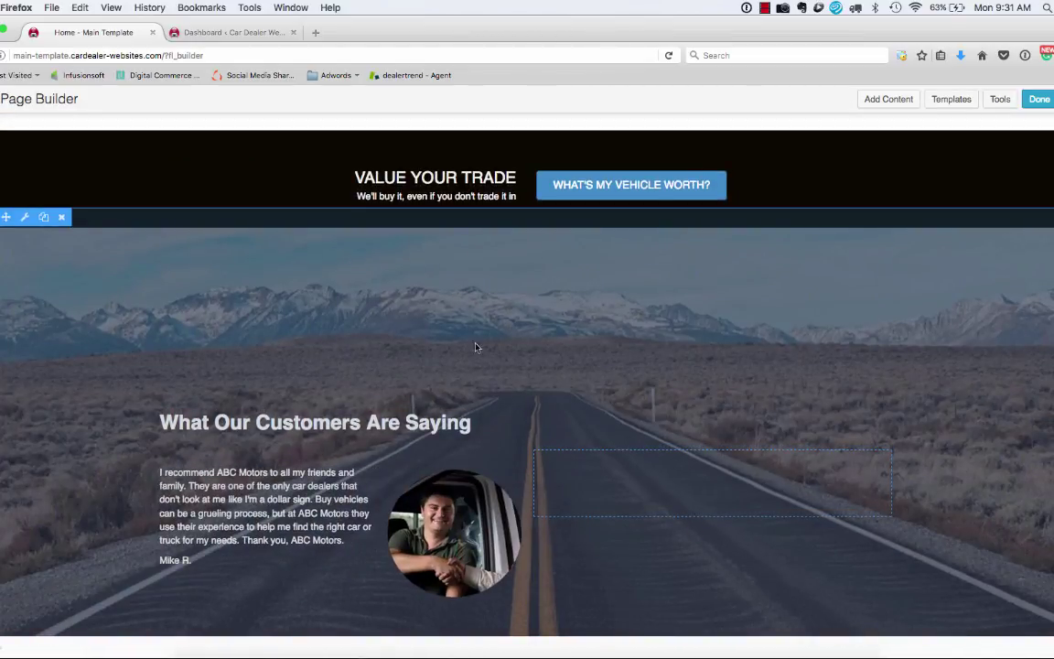
pyautogui.scroll(2, 572, 416)
pyautogui.scroll(-5, 572, 417)
pyautogui.scroll(2, 572, 416)
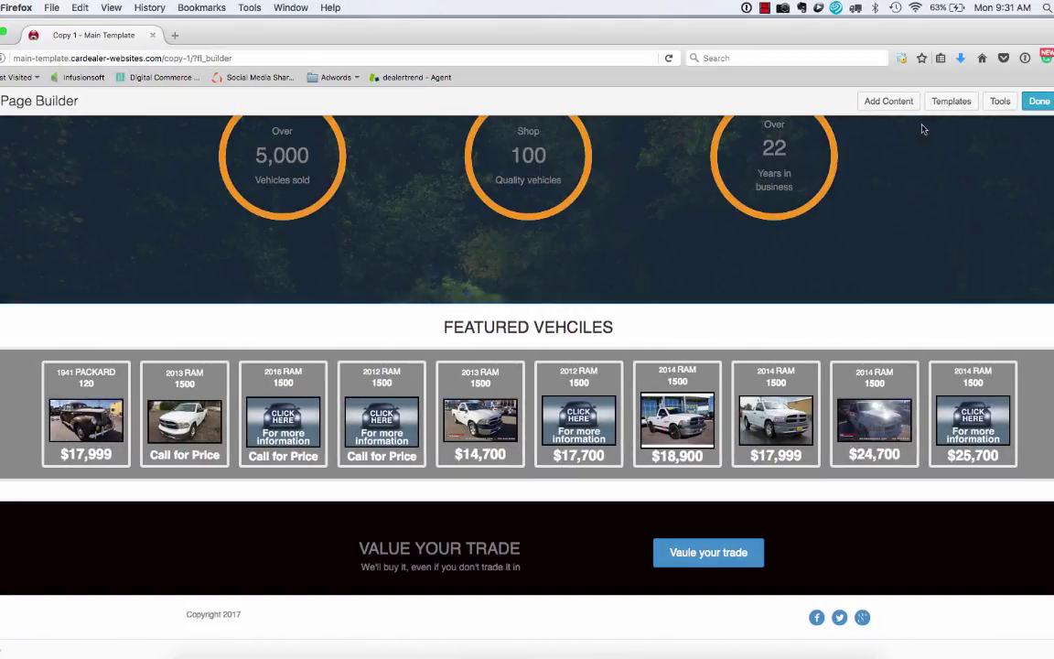
# Add a two-column row below the Copy 1 page's black row and set its width to Full Width, keeping the content width Fixed
pyautogui.click(911, 106)
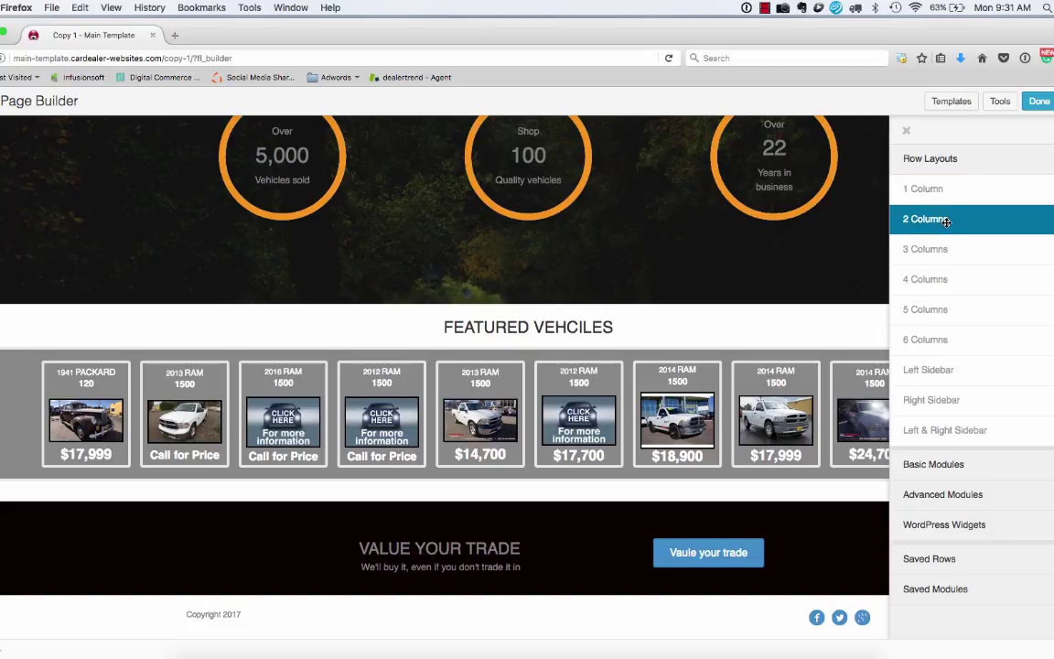
pyautogui.moveTo(946, 220); pyautogui.dragTo(577, 640)
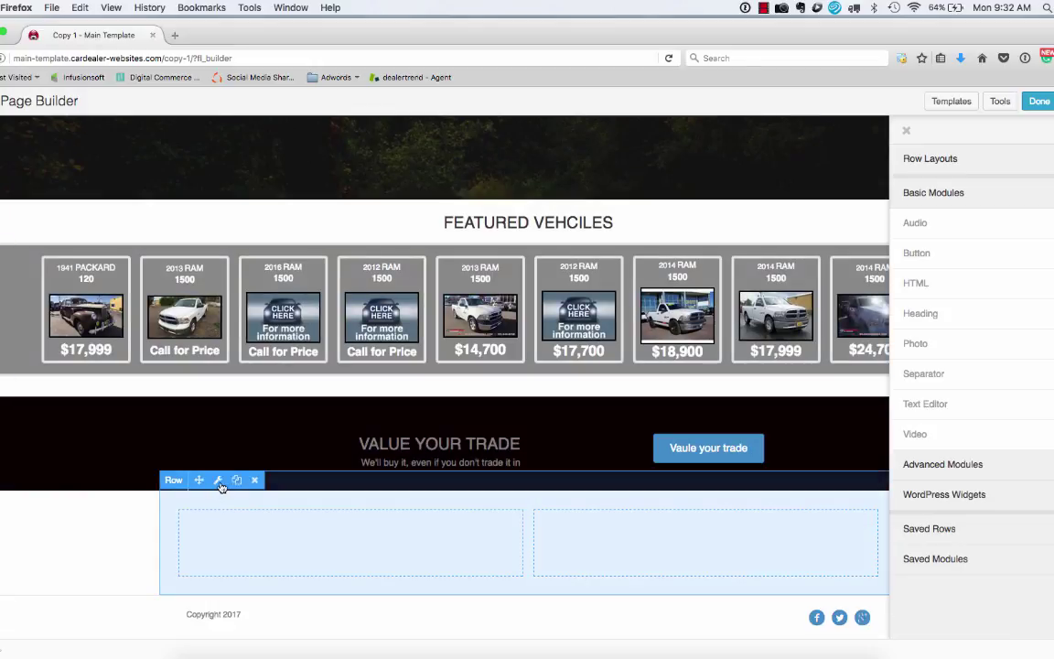
pyautogui.click(219, 482)
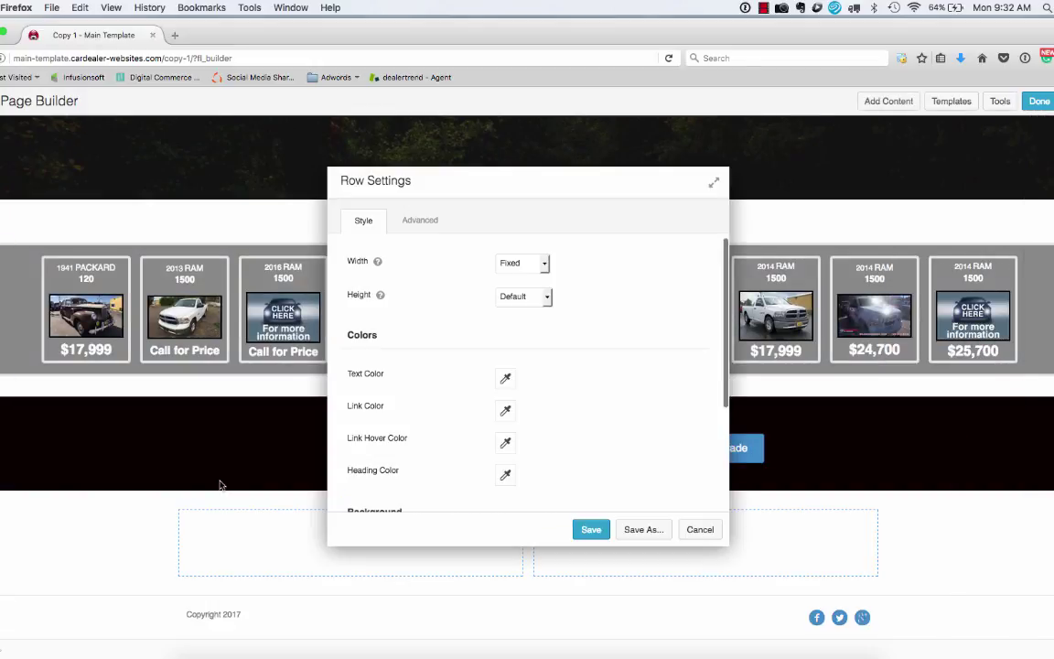
pyautogui.click(525, 265)
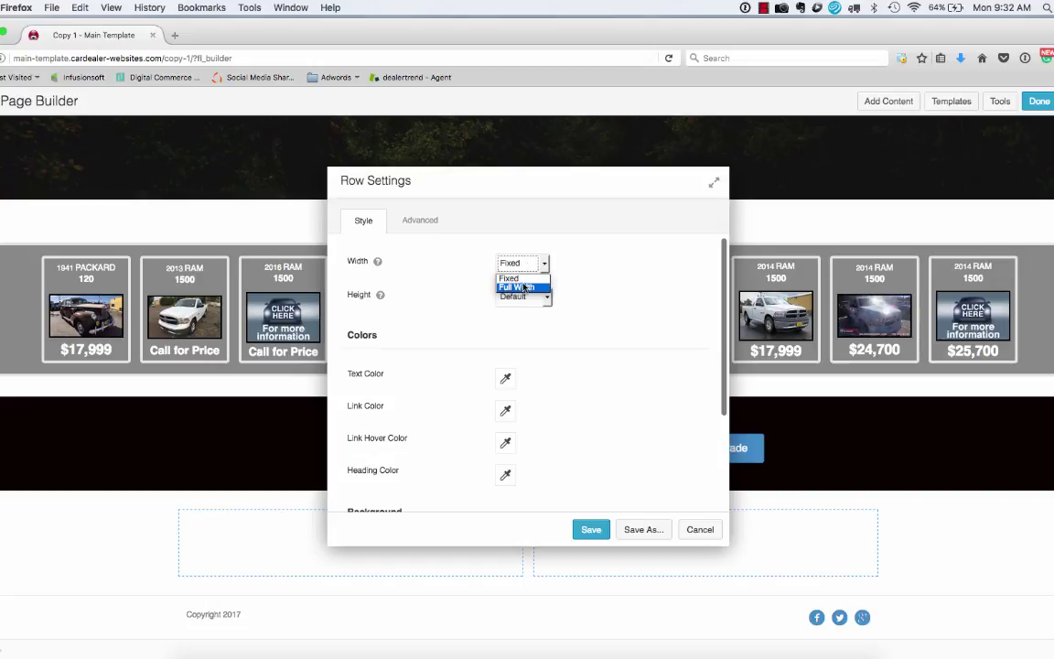
pyautogui.click(520, 287)
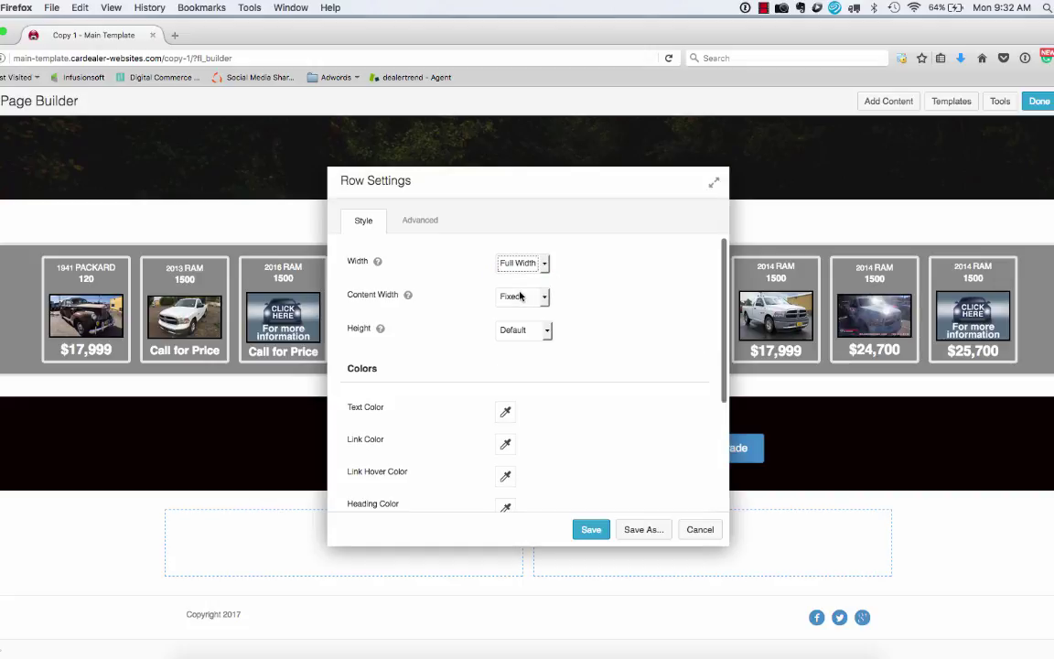
pyautogui.click(520, 297)
pyautogui.click(586, 275)
# Set the new row's background type to Parallax, using the desert highway photo from the media library
pyautogui.scroll(-1, 588, 276)
pyautogui.scroll(-4, 587, 276)
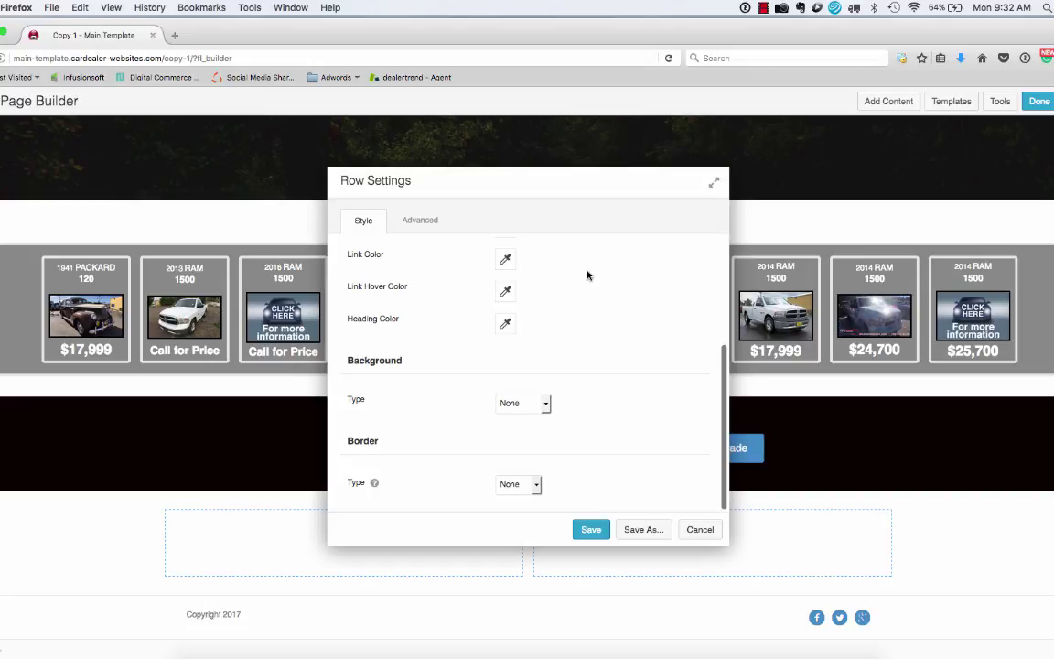
pyautogui.click(519, 403)
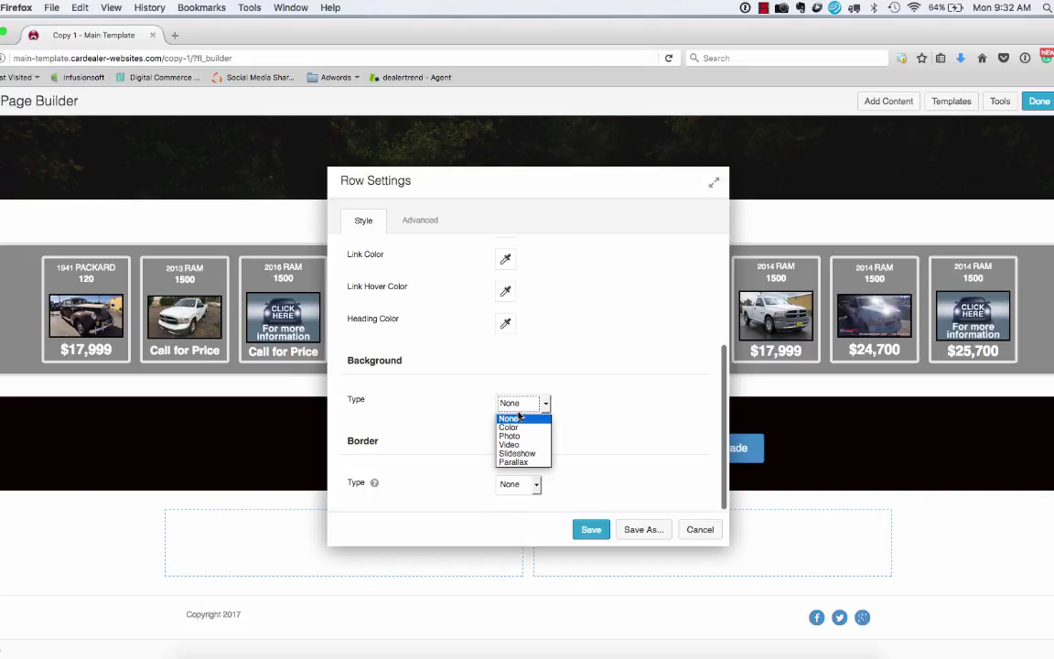
pyautogui.click(523, 464)
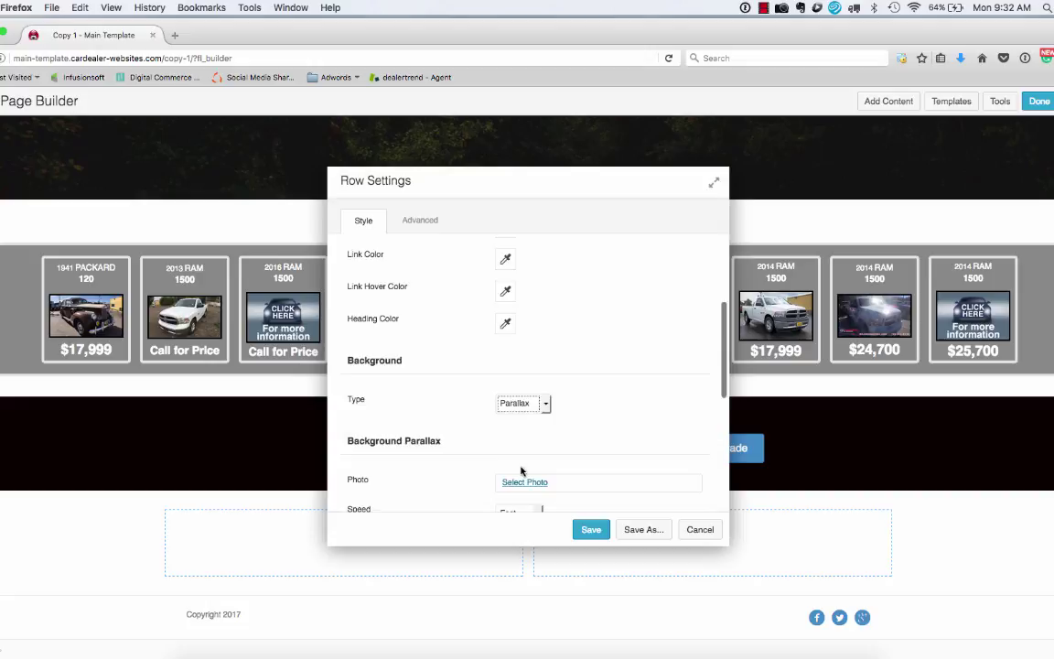
pyautogui.scroll(-1, 527, 430)
pyautogui.click(526, 434)
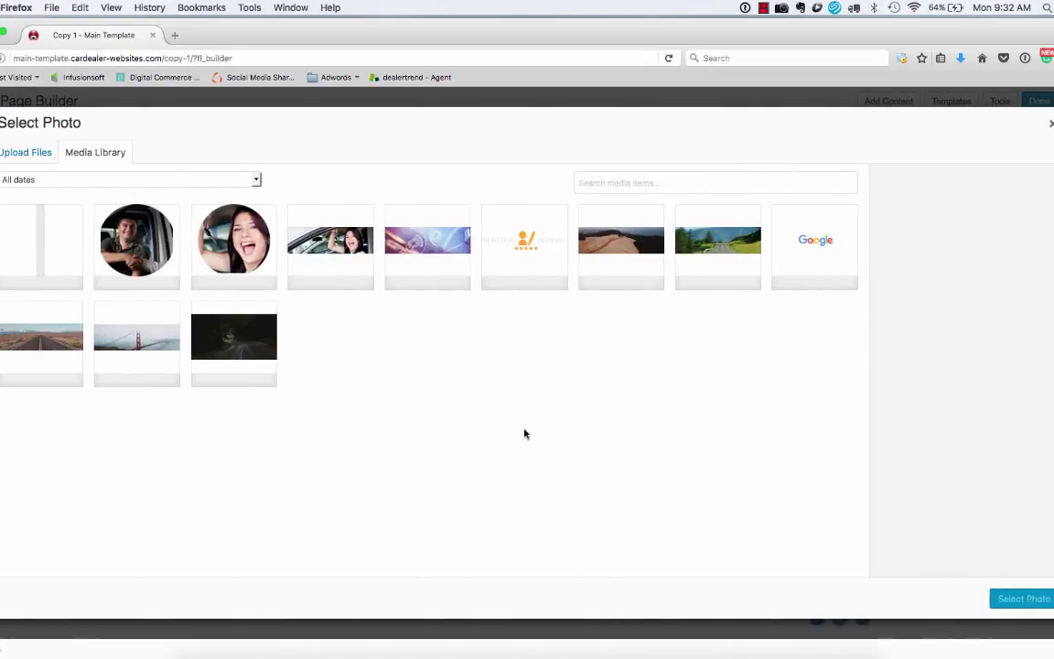
pyautogui.click(37, 320)
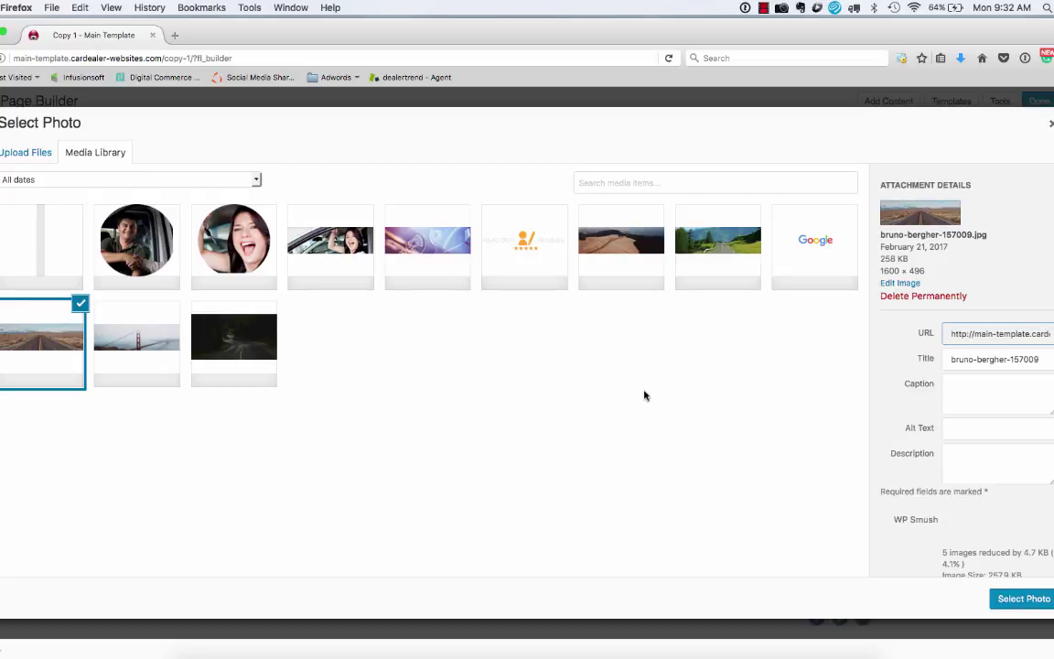
pyautogui.click(1030, 599)
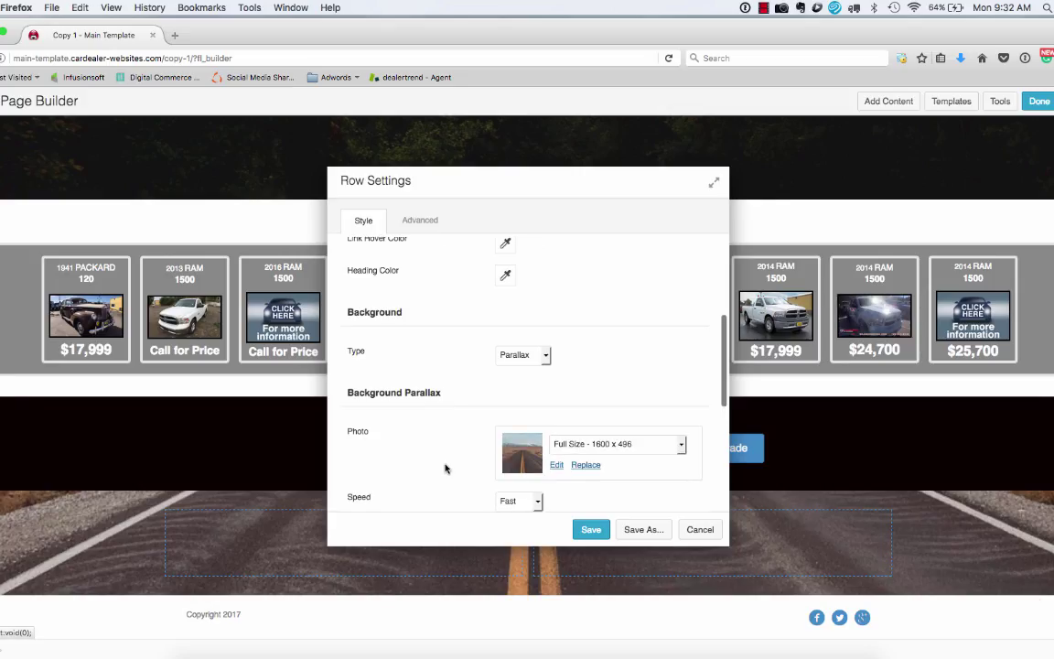
# Set the parallax row's top and bottom padding to 100 px and save the row settings
pyautogui.click(417, 220)
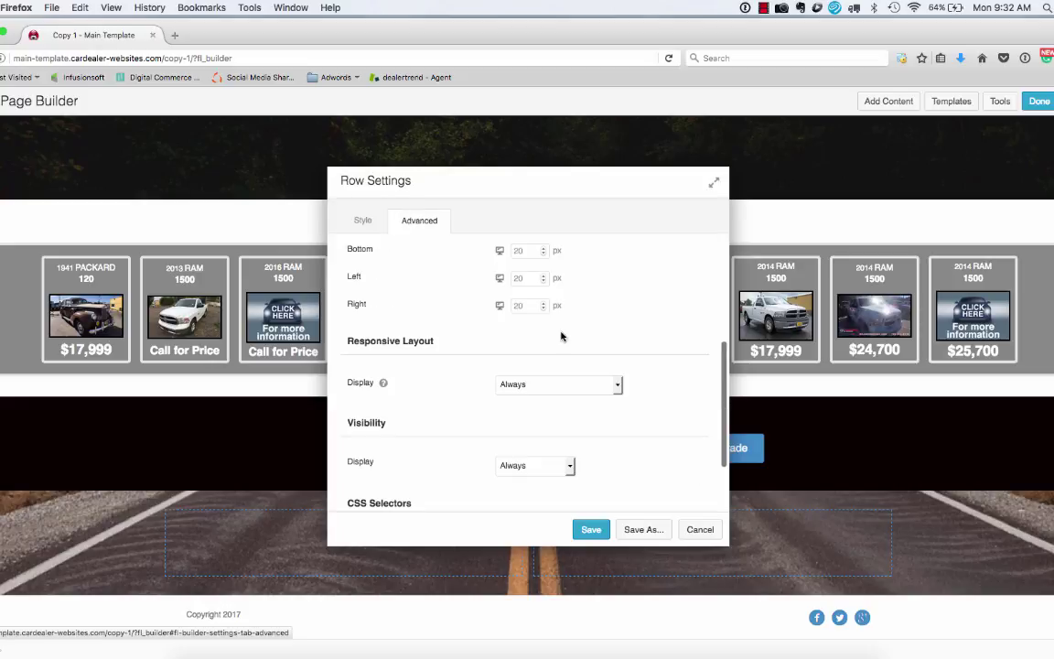
pyautogui.scroll(5, 562, 336)
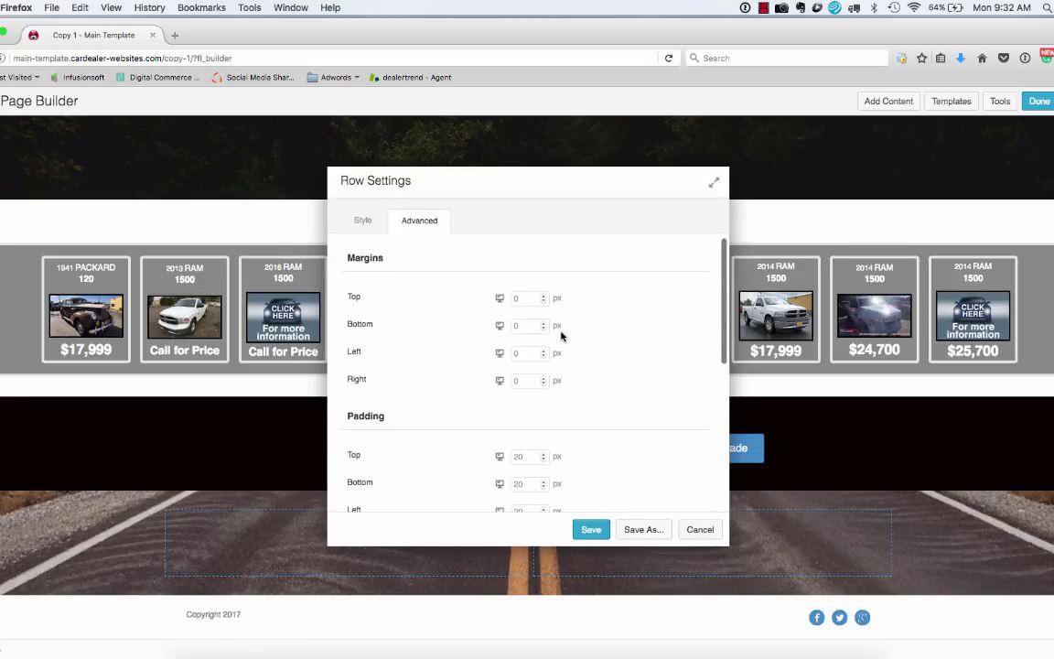
pyautogui.scroll(-3, 561, 336)
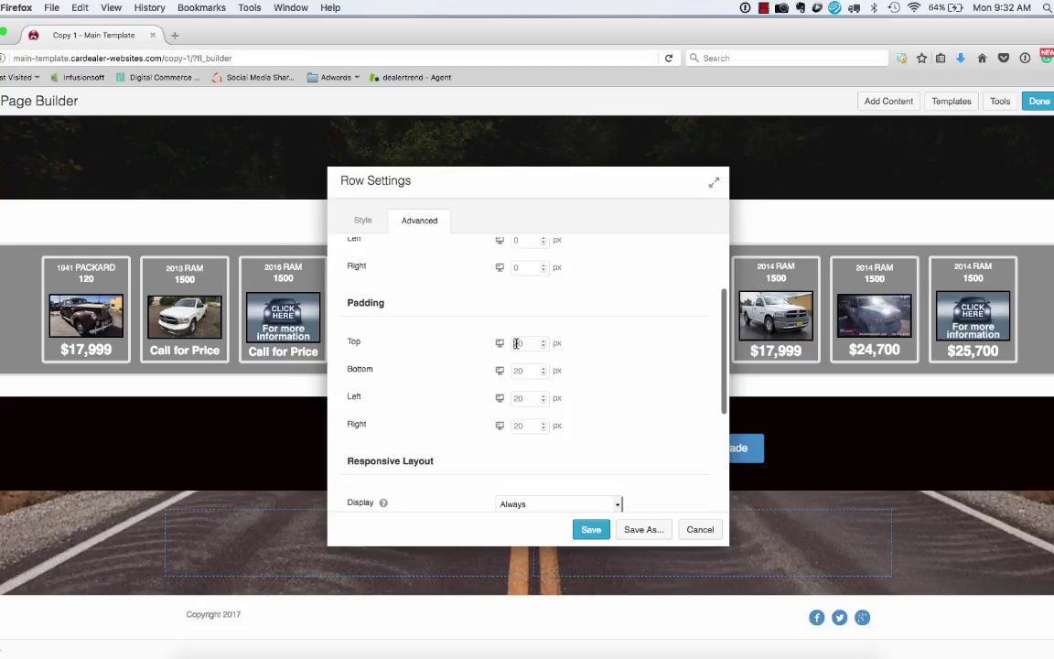
pyautogui.write('00')
pyautogui.press('Tab')
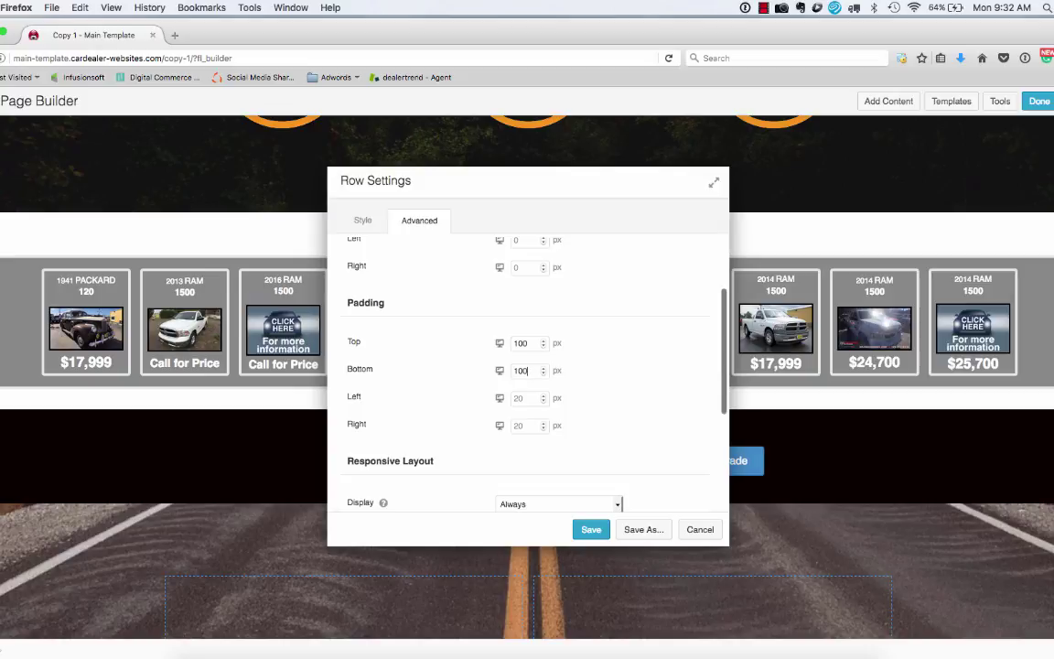
pyautogui.click(583, 531)
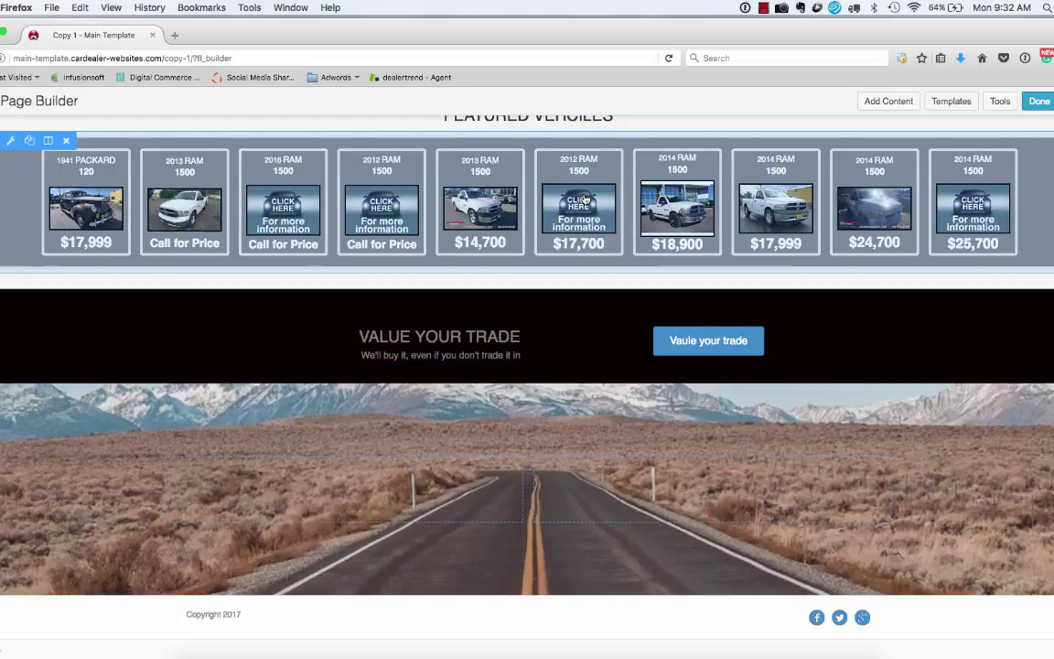
# Add a Testimonials module to the left column of the parallax row on the Copy 1 page
pyautogui.scroll(6, 586, 199)
pyautogui.scroll(-2, 585, 202)
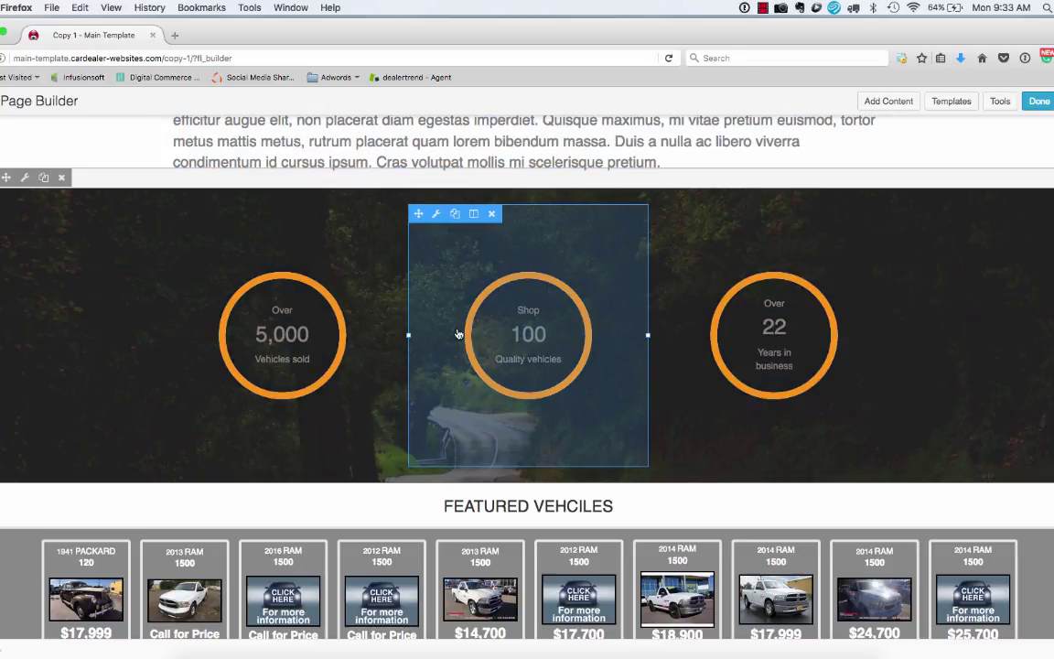
pyautogui.scroll(-8, 459, 334)
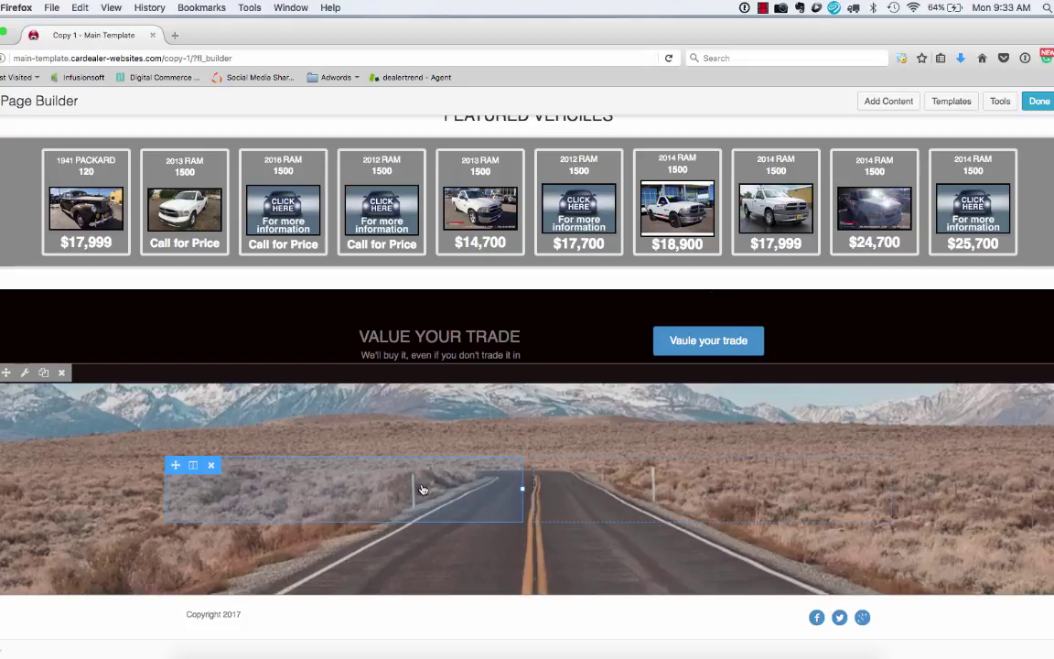
pyautogui.click(913, 105)
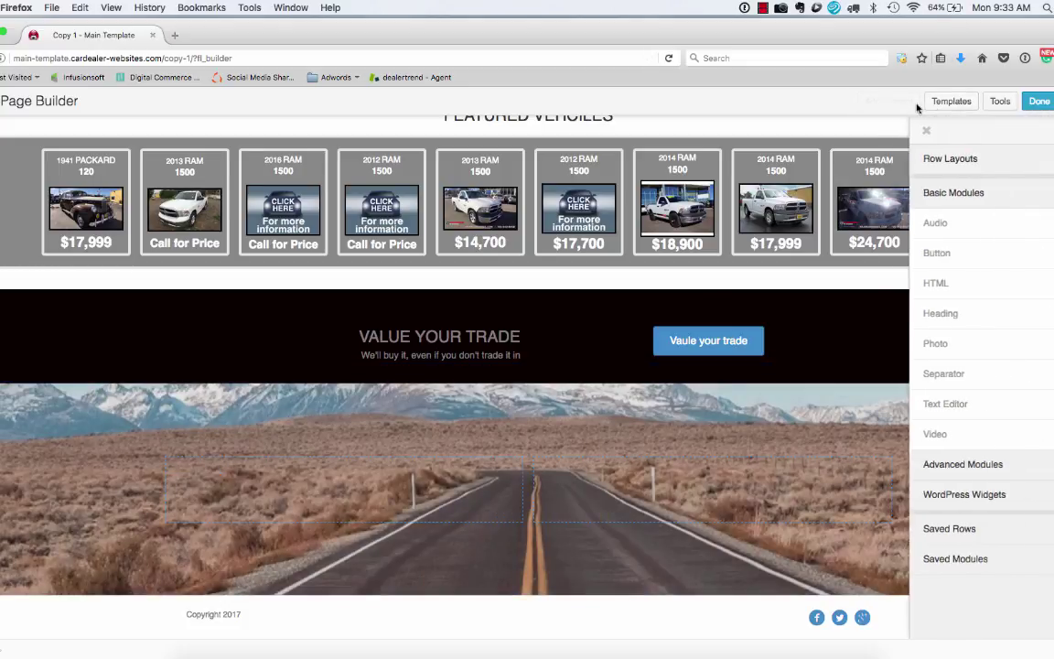
pyautogui.click(983, 468)
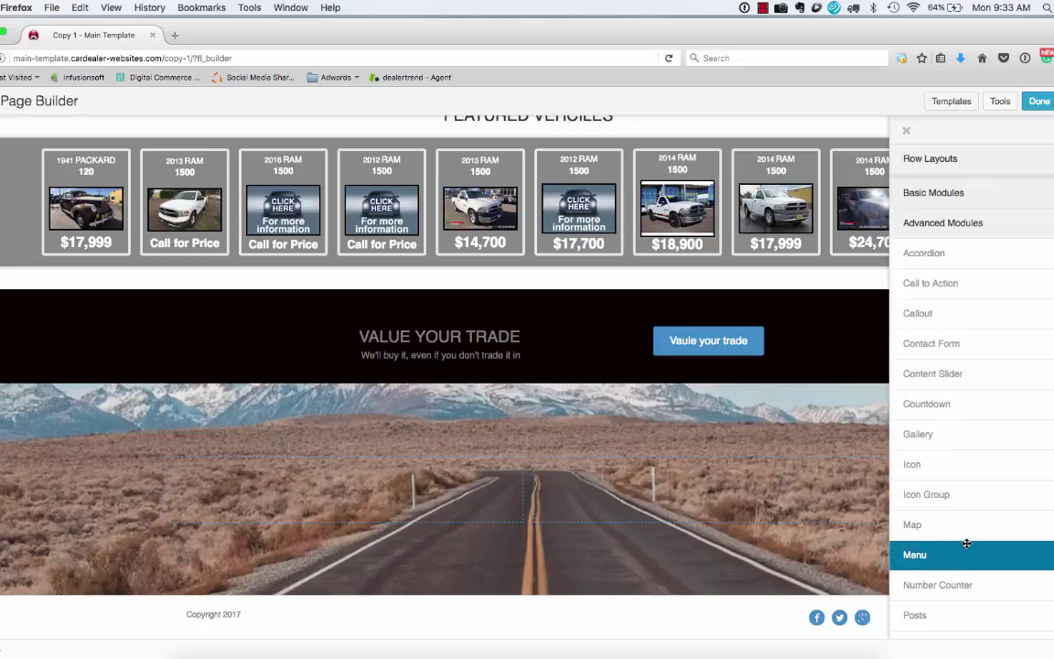
pyautogui.scroll(-5, 968, 549)
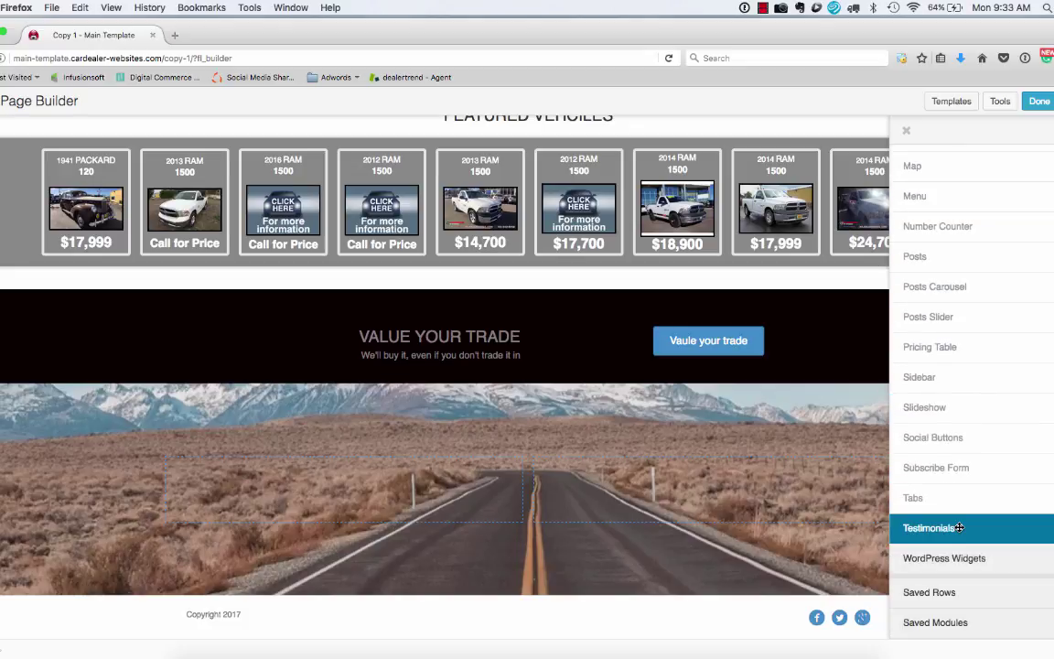
pyautogui.moveTo(645, 532); pyautogui.dragTo(412, 471)
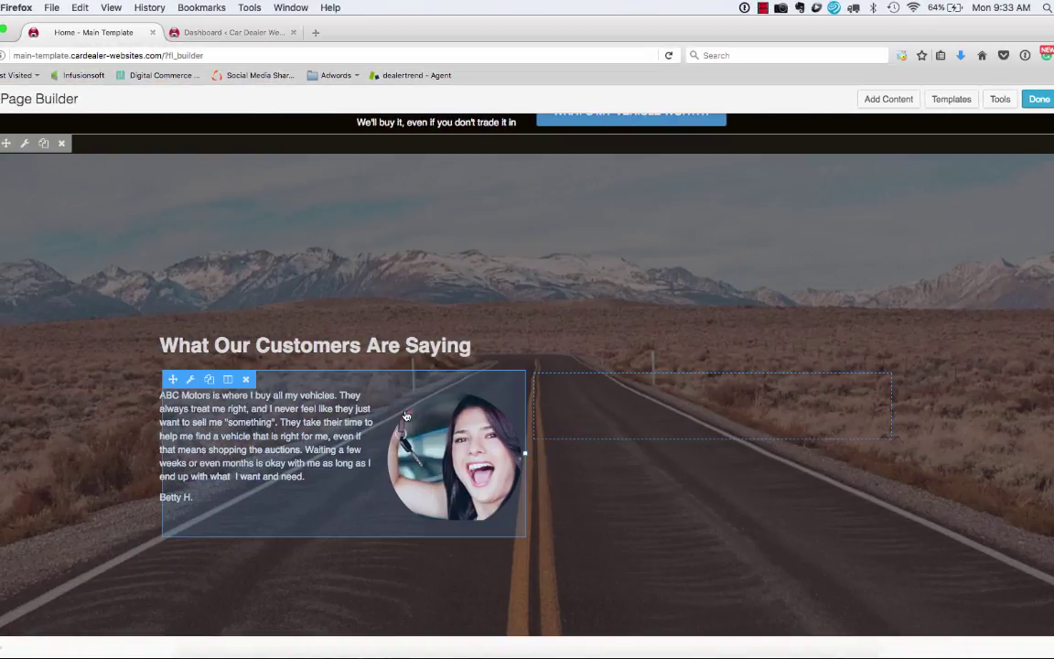
# Copy the full HTML source of the first testimonial in the Home page's testimonials module, leaving the testimonial saved as it is
pyautogui.click(407, 415)
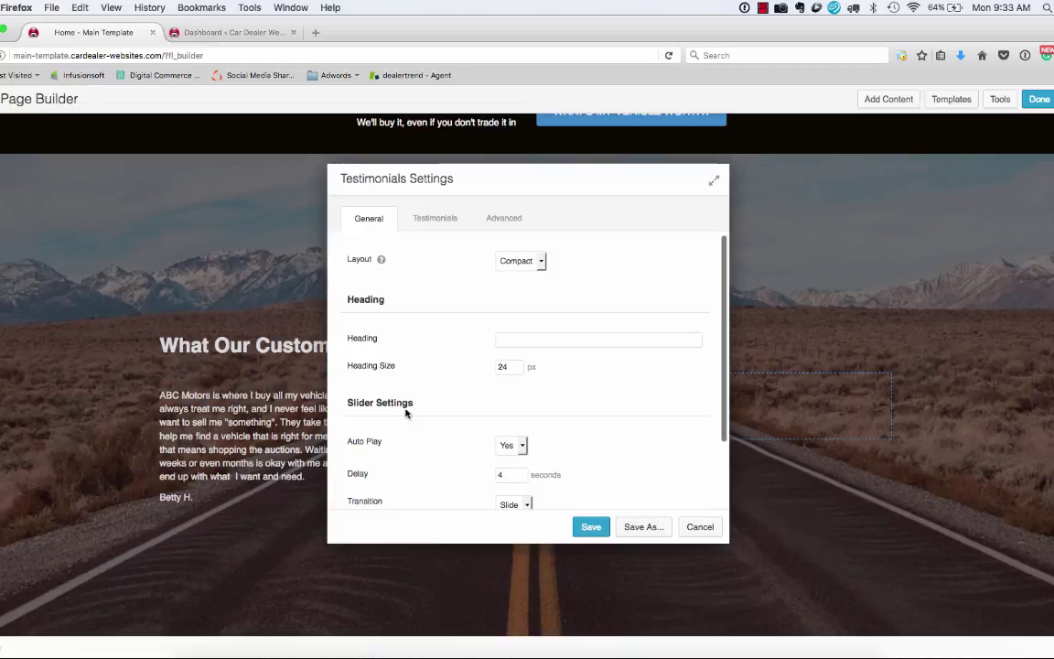
pyautogui.click(441, 217)
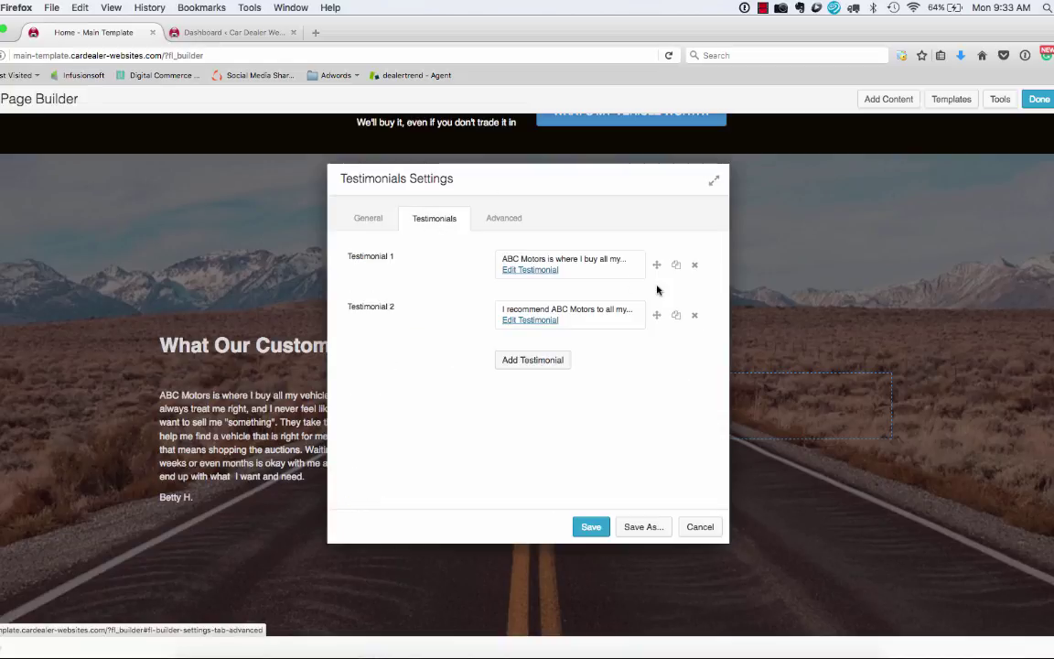
pyautogui.click(519, 271)
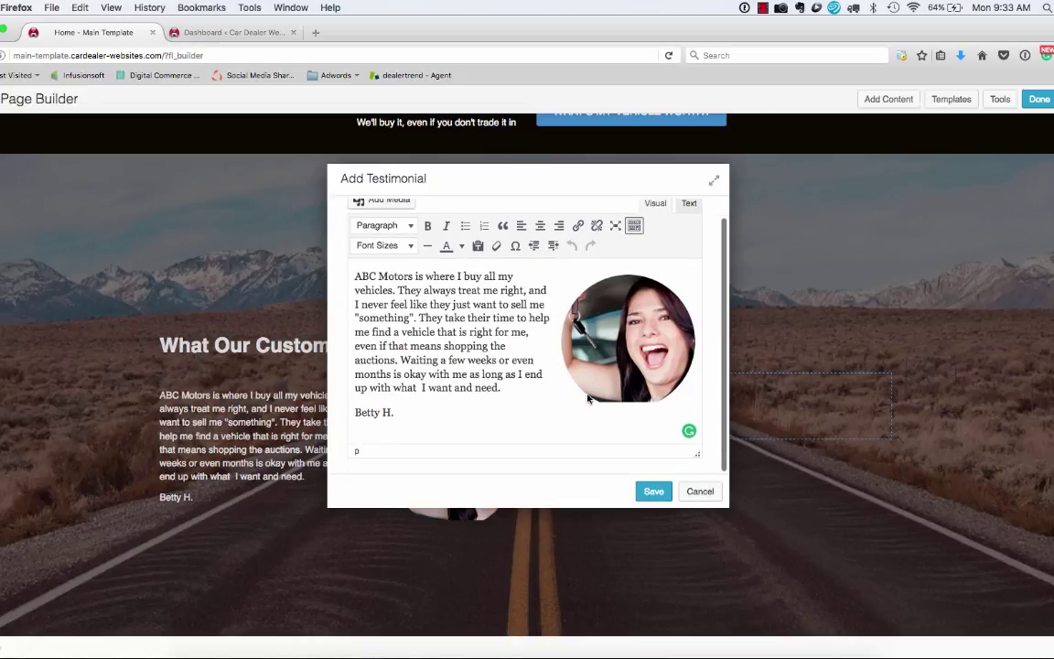
pyautogui.click(690, 227)
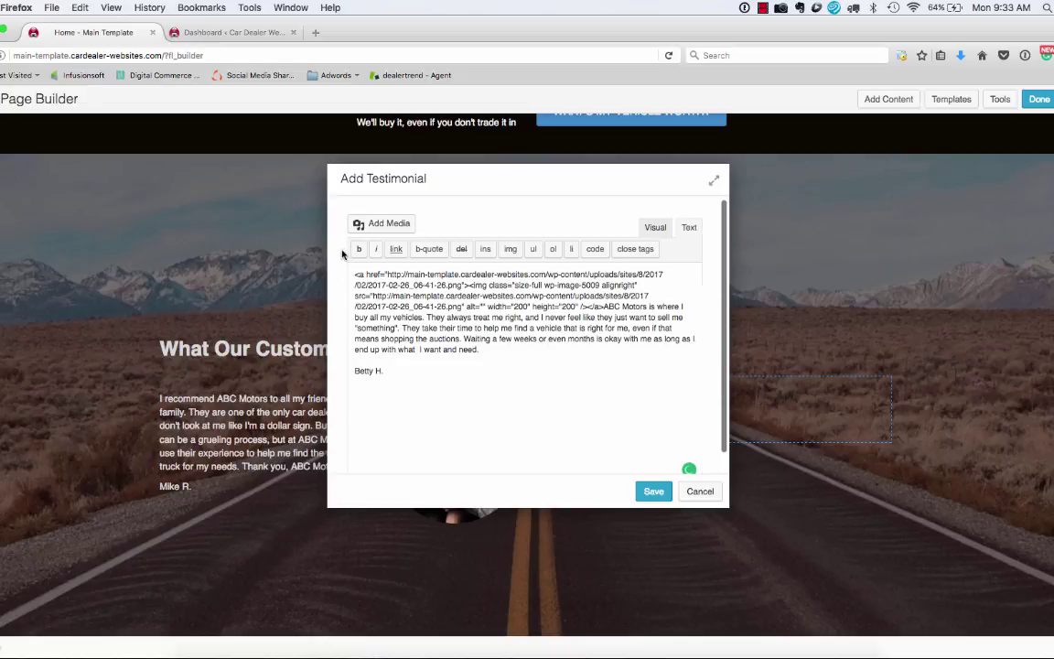
pyautogui.moveTo(358, 275); pyautogui.dragTo(439, 375)
pyautogui.press('super+c')
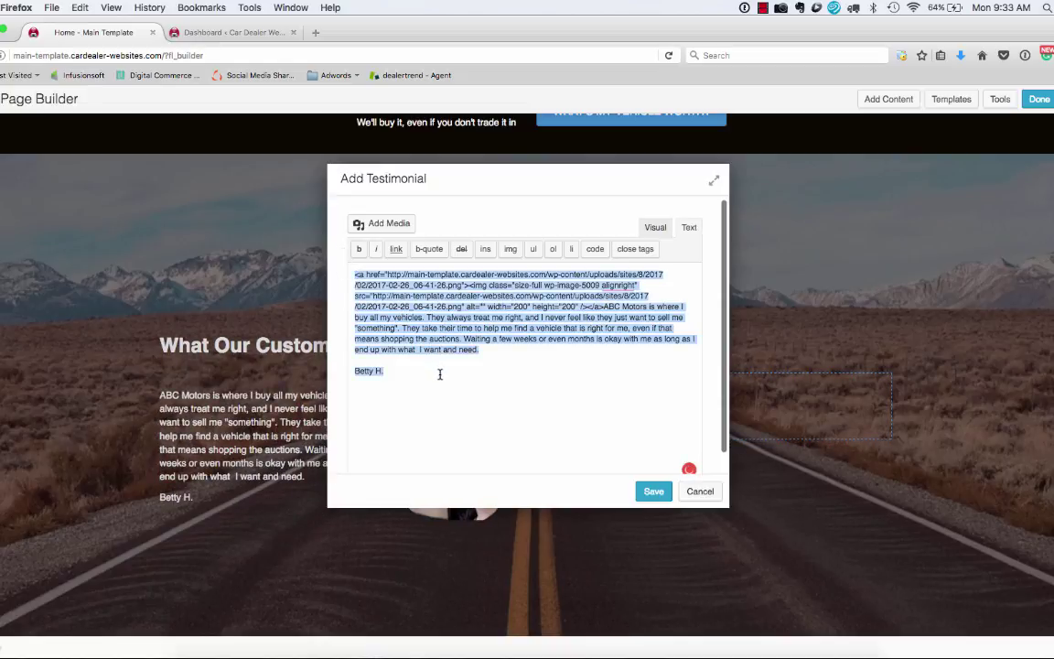
pyautogui.click(653, 492)
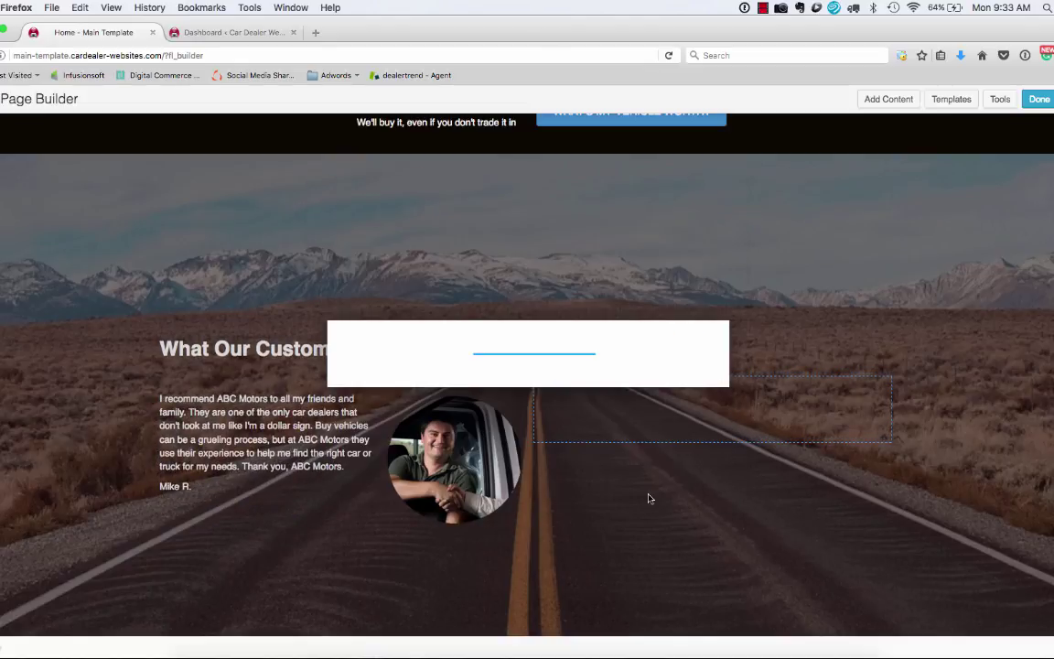
# Paste the copied HTML into the first testimonial of the Copy 1 page's new module and save that testimonial
pyautogui.hotkey('ctrl', 'Right')
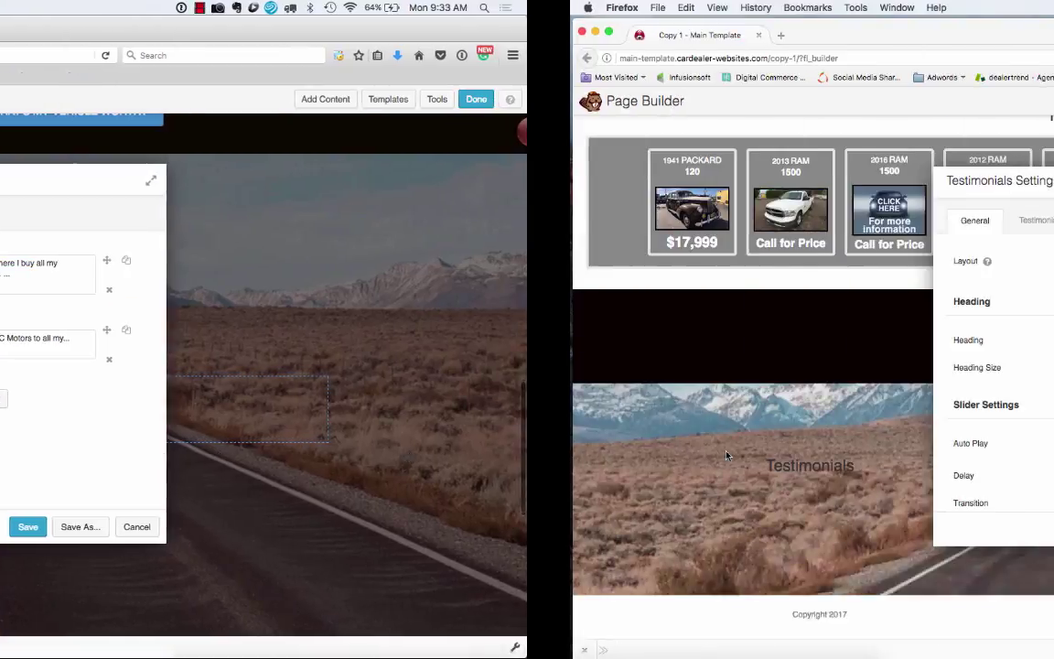
pyautogui.click(436, 222)
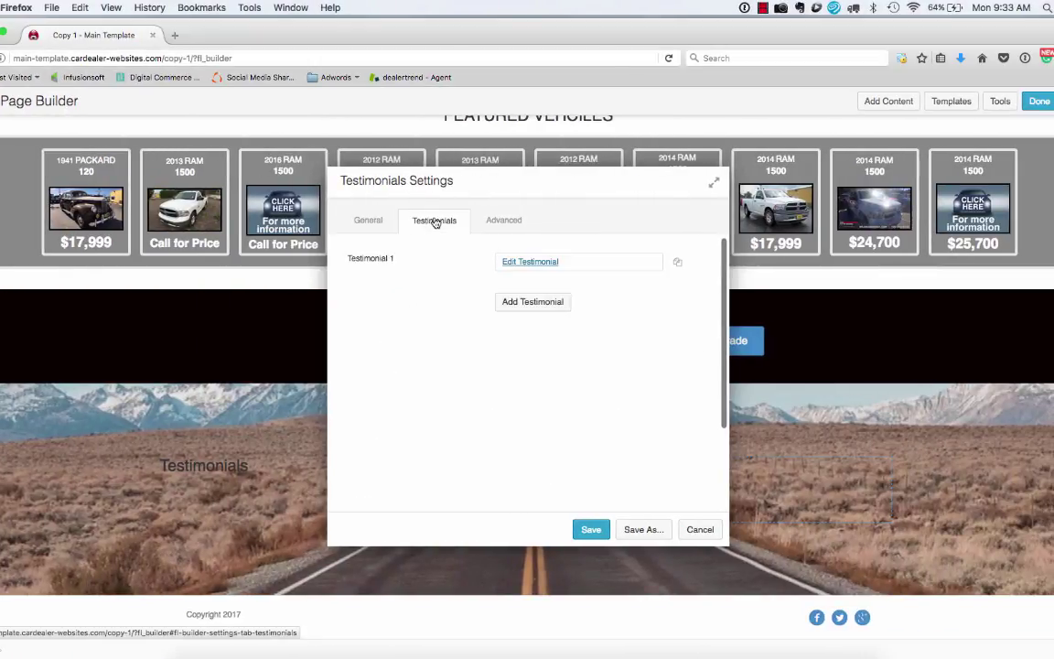
pyautogui.click(506, 262)
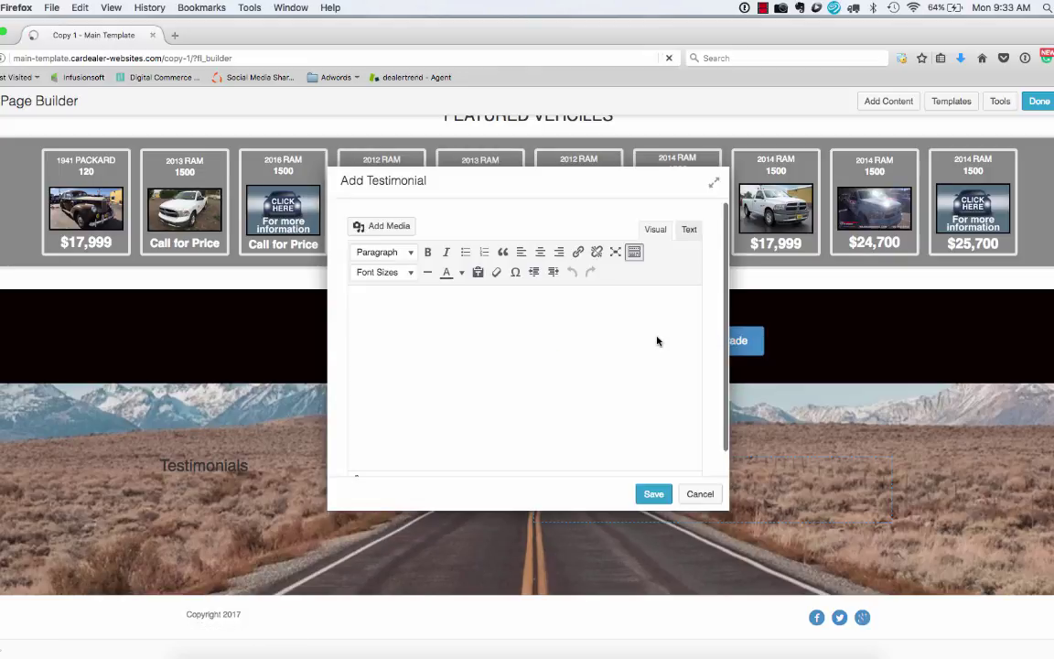
pyautogui.click(689, 229)
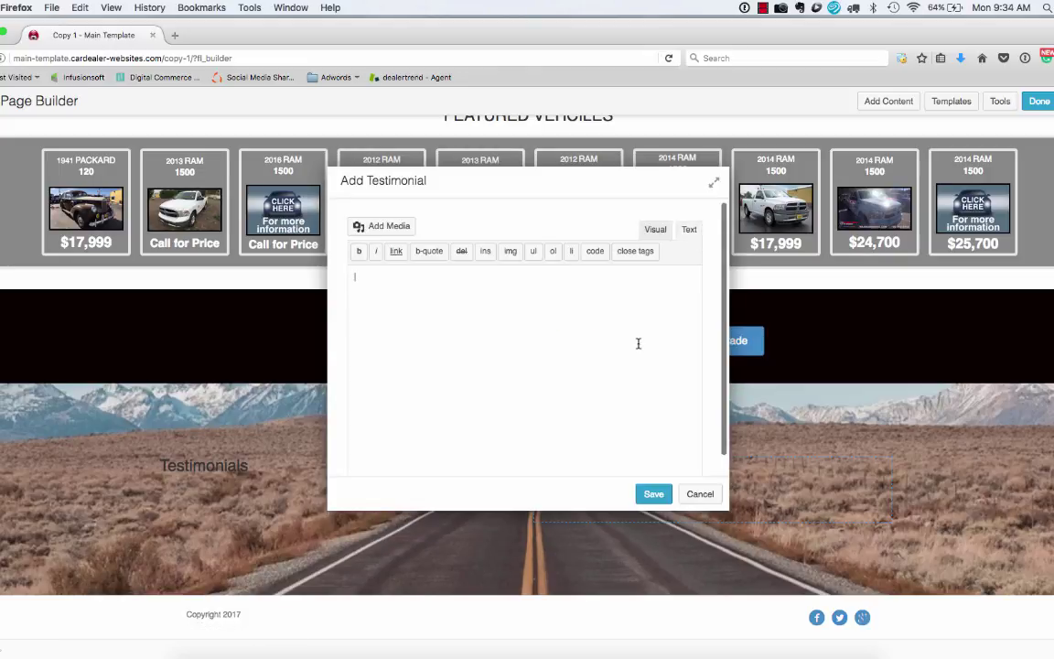
pyautogui.press('super+v')
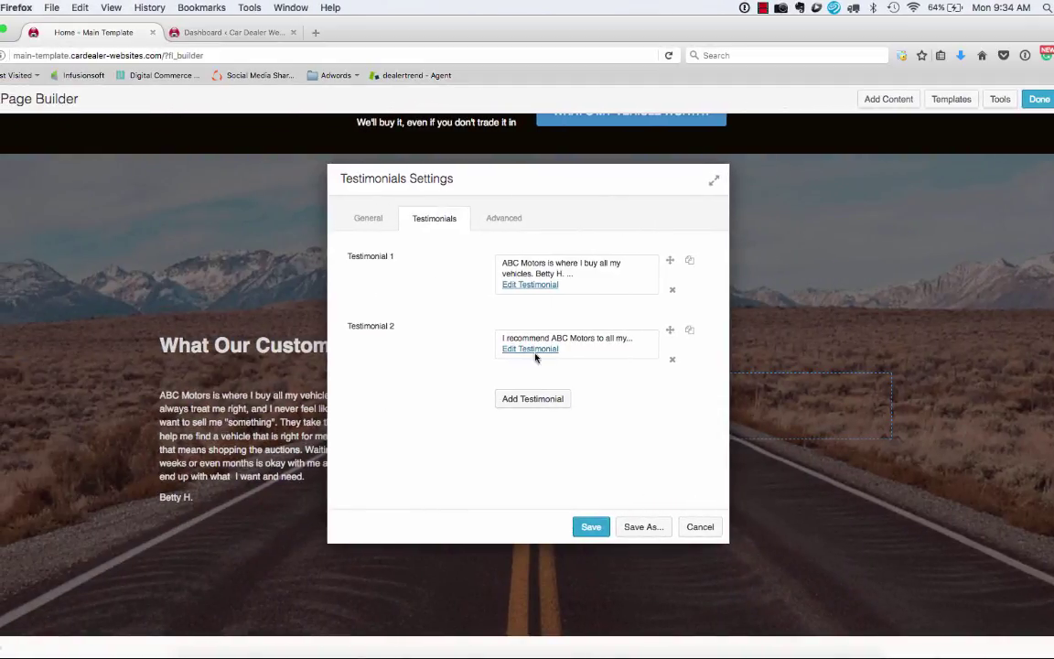
# Copy the full HTML source of the second testimonial in the Home page's testimonials module
pyautogui.click(536, 349)
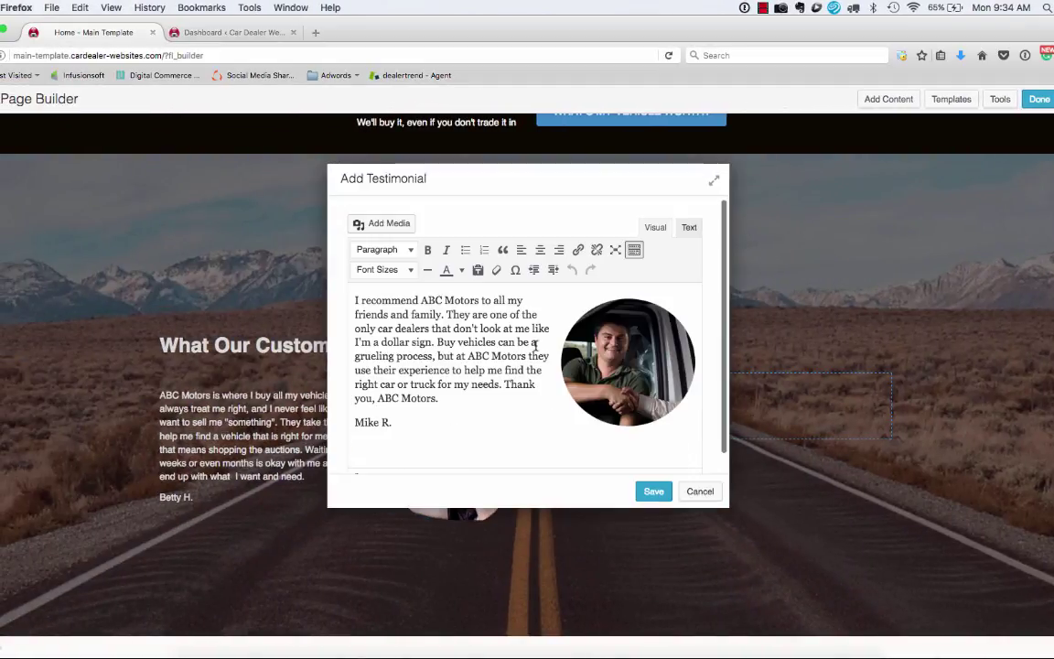
pyautogui.click(689, 227)
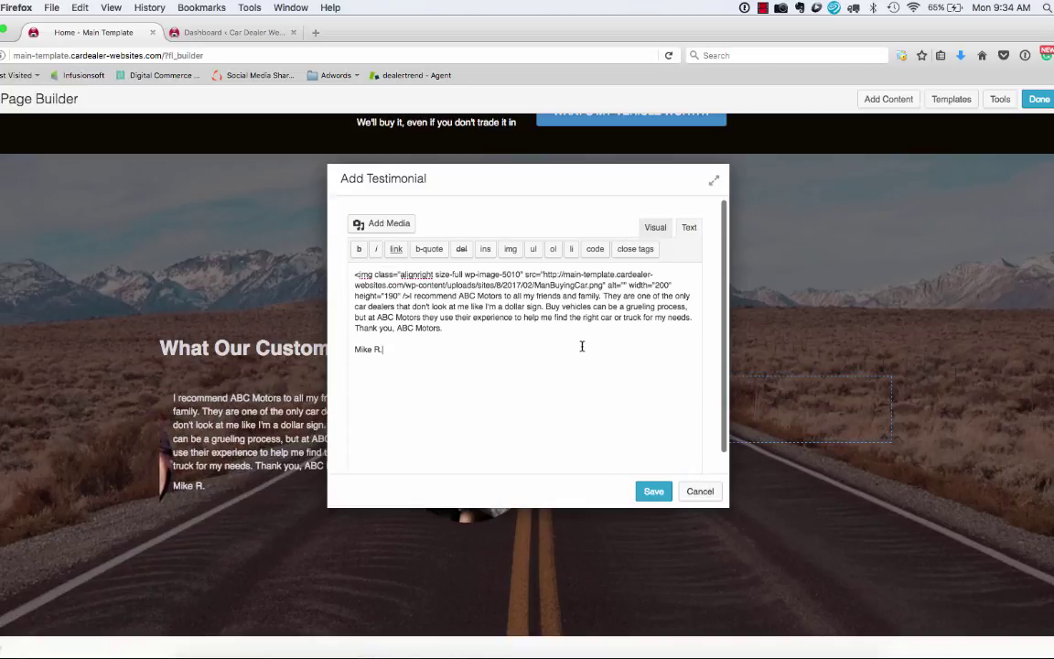
pyautogui.hotkey('ctrl', 'a')
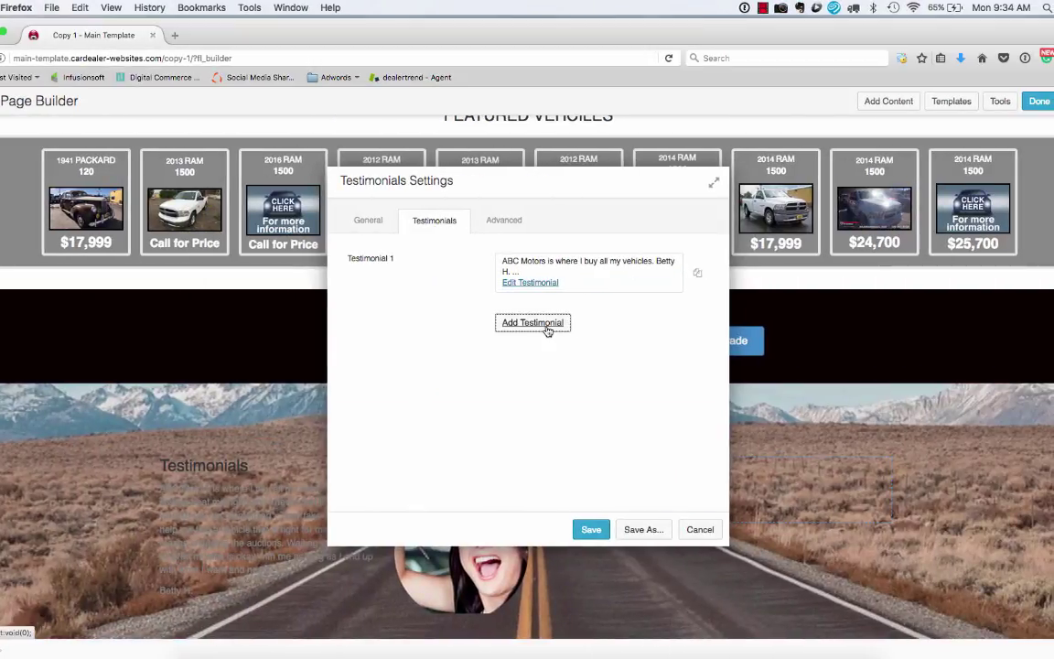
# Add a second testimonial to the Copy 1 page's module, paste the copied HTML as its source, and save the testimonial and module
pyautogui.click(546, 326)
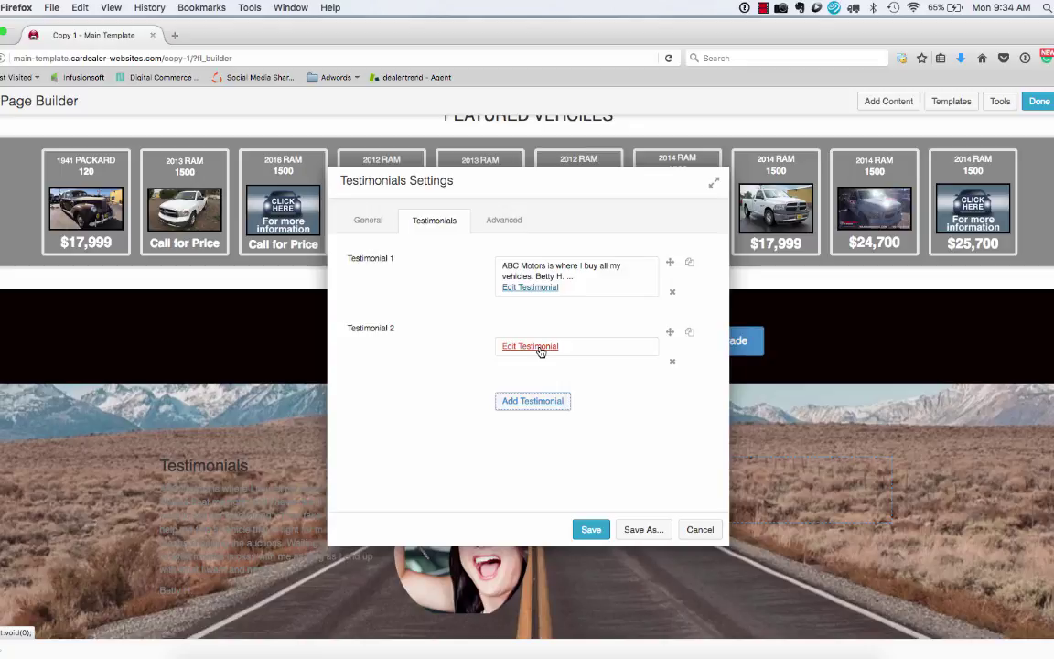
pyautogui.click(536, 347)
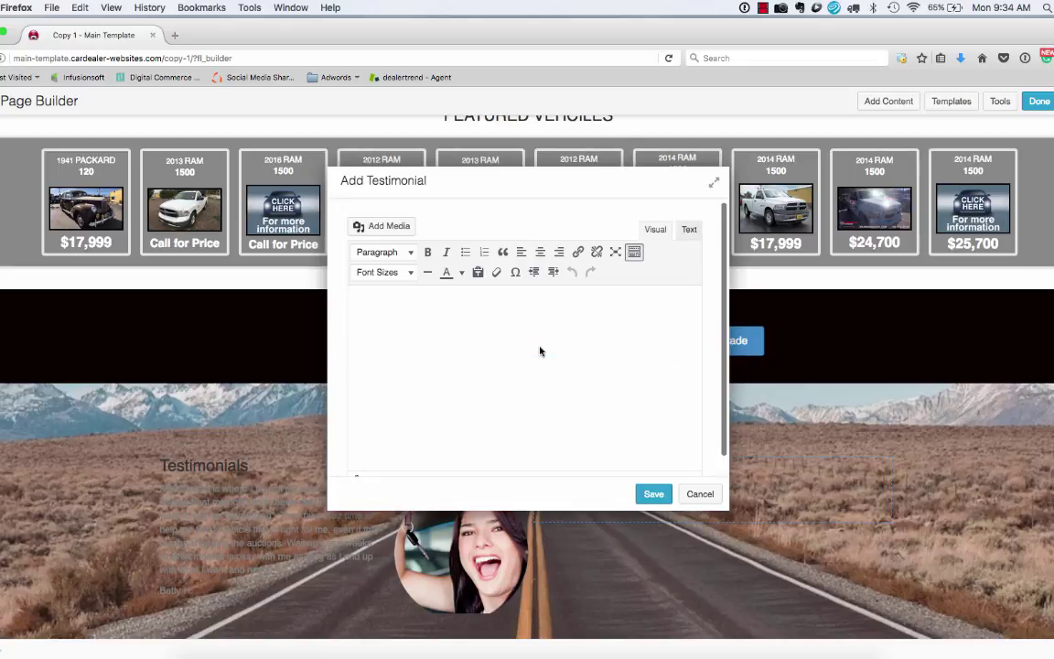
pyautogui.click(688, 230)
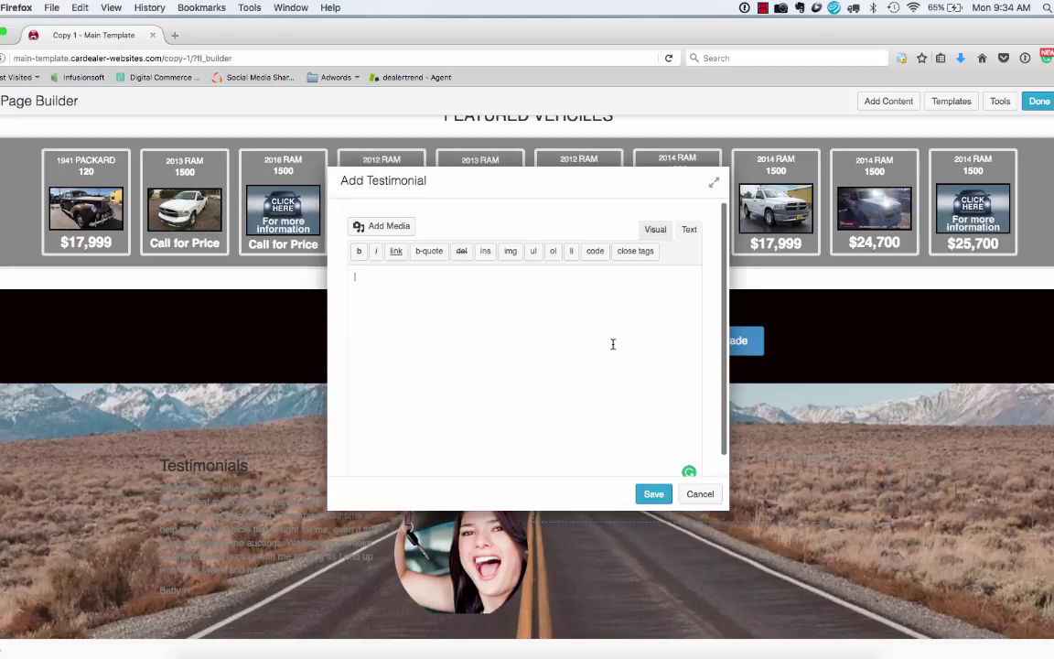
pyautogui.press('super+v')
pyautogui.click(653, 494)
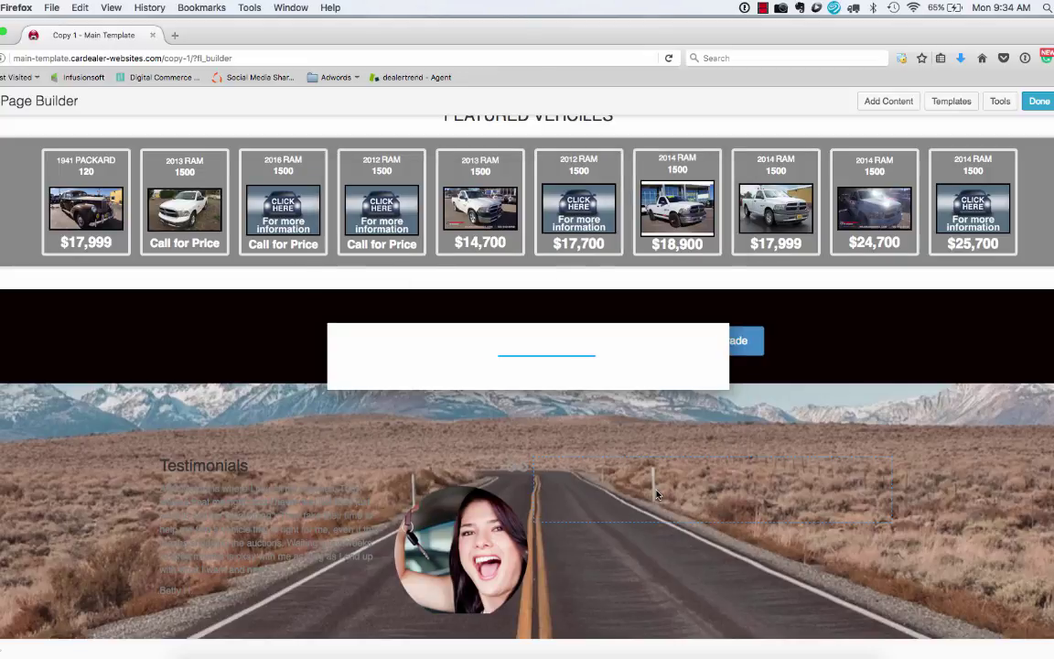
pyautogui.click(592, 531)
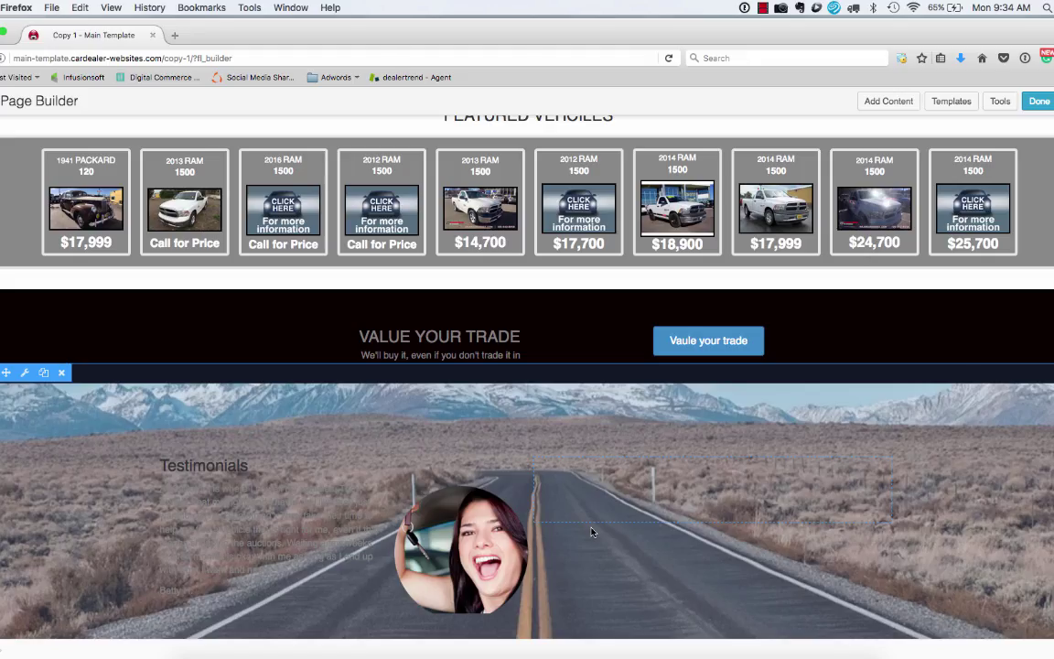
# Open the testimonials row's settings and set its text color to white
pyautogui.click(27, 373)
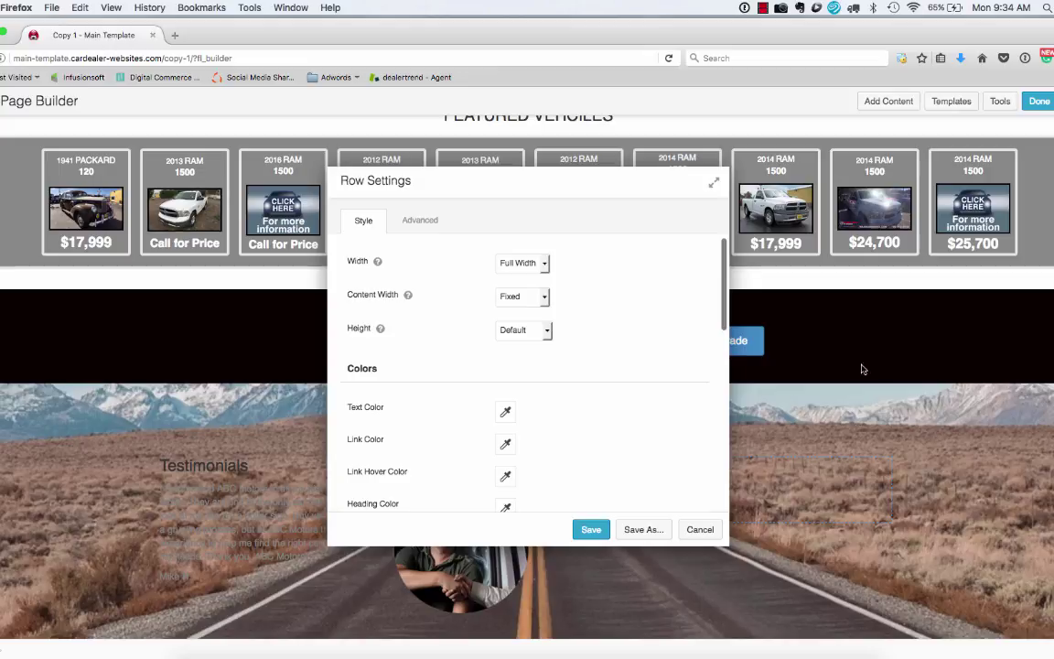
pyautogui.click(506, 413)
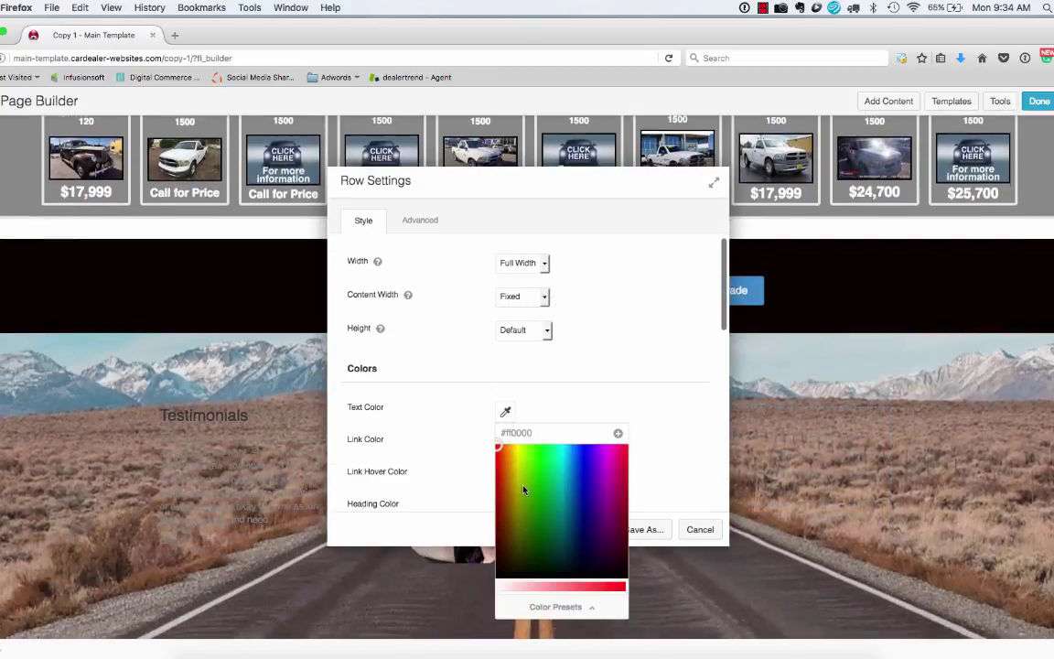
pyautogui.click(449, 504)
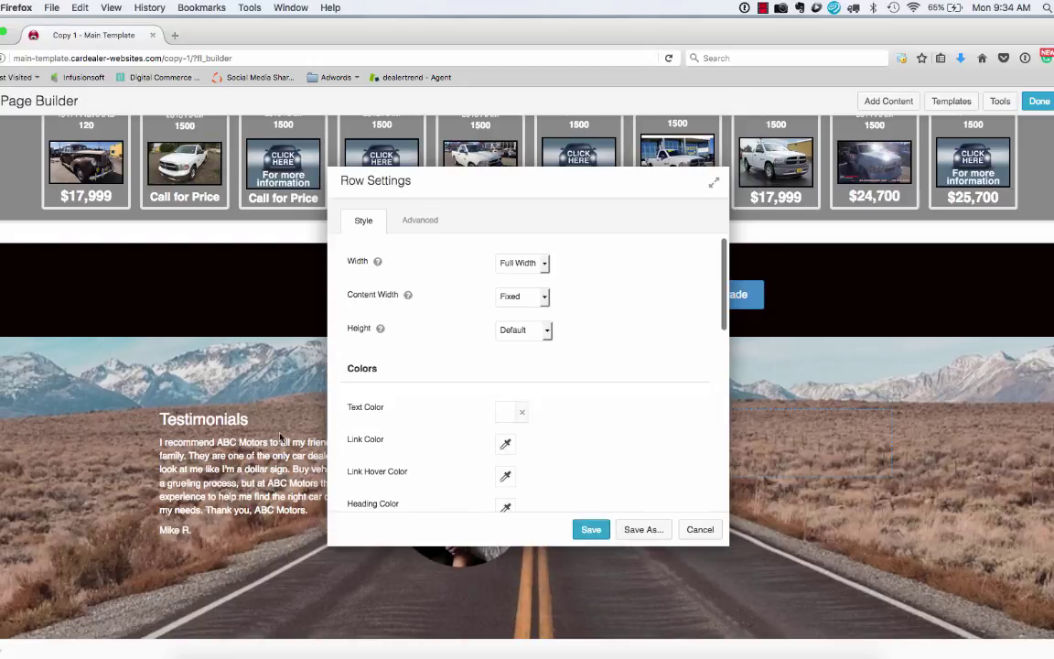
# Give the testimonials row a near-black #0a0a0a background overlay at 50% opacity and save the row settings
pyautogui.scroll(-10, 543, 363)
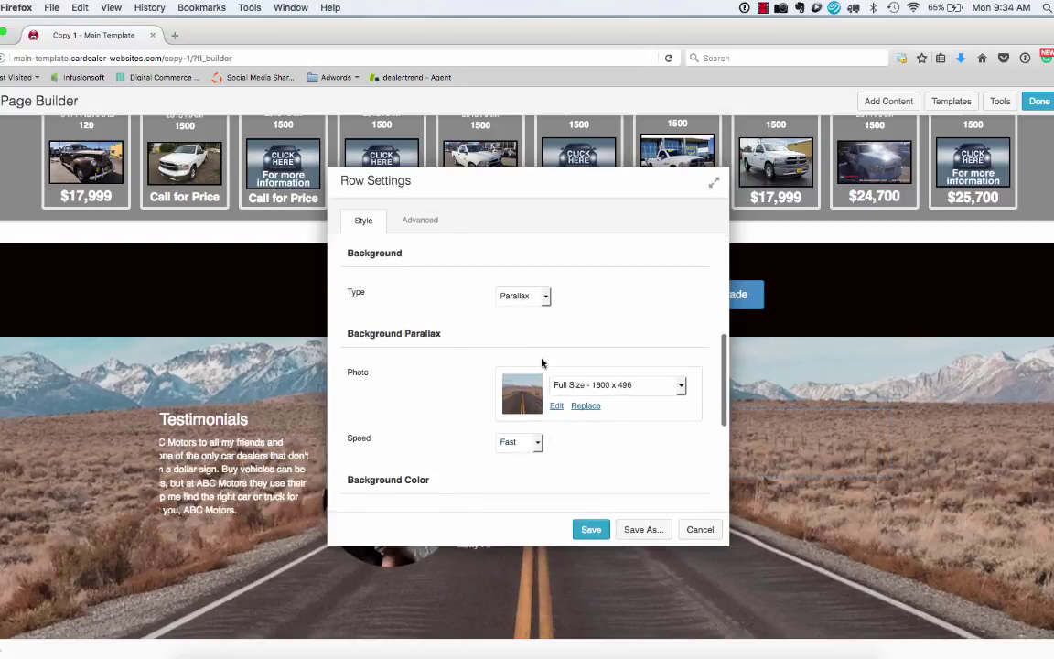
pyautogui.scroll(-5, 542, 363)
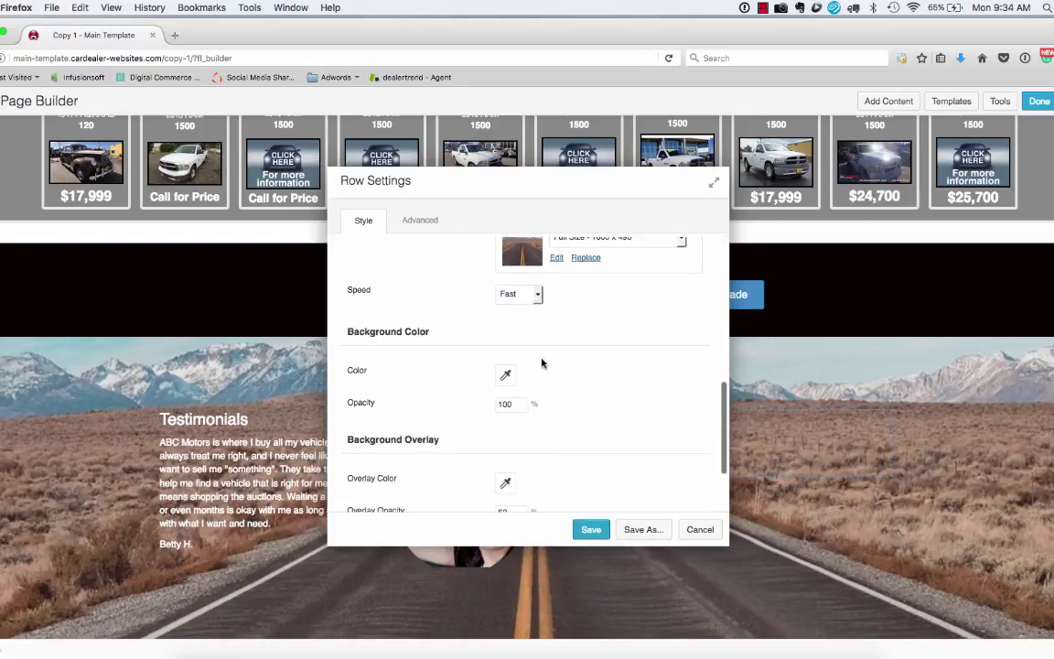
pyautogui.scroll(-3, 542, 363)
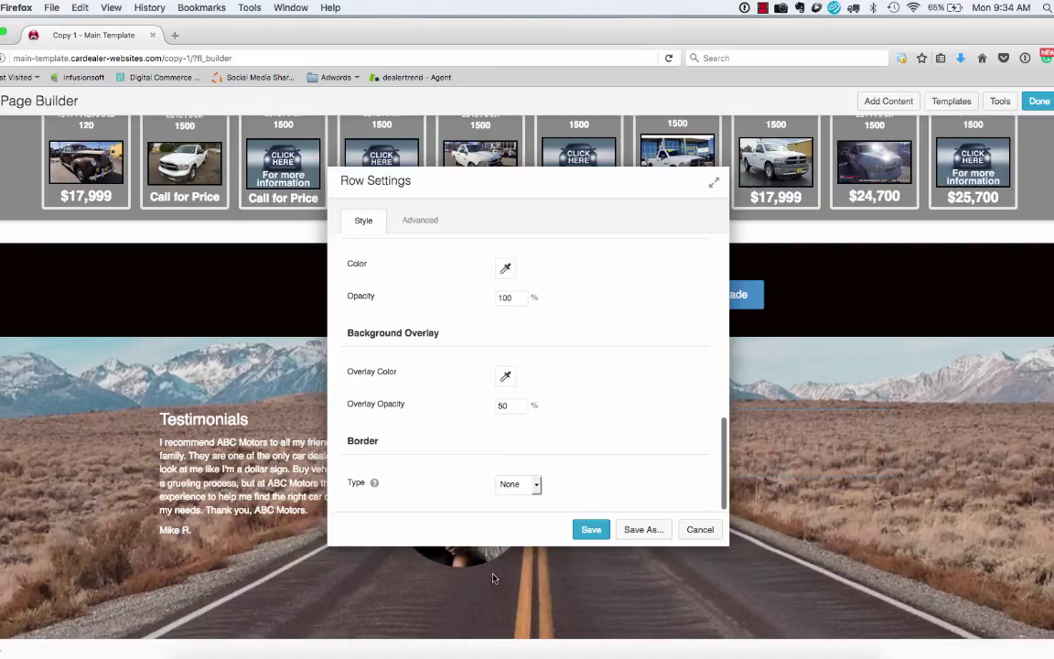
pyautogui.click(506, 377)
pyautogui.moveTo(537, 459); pyautogui.dragTo(501, 539)
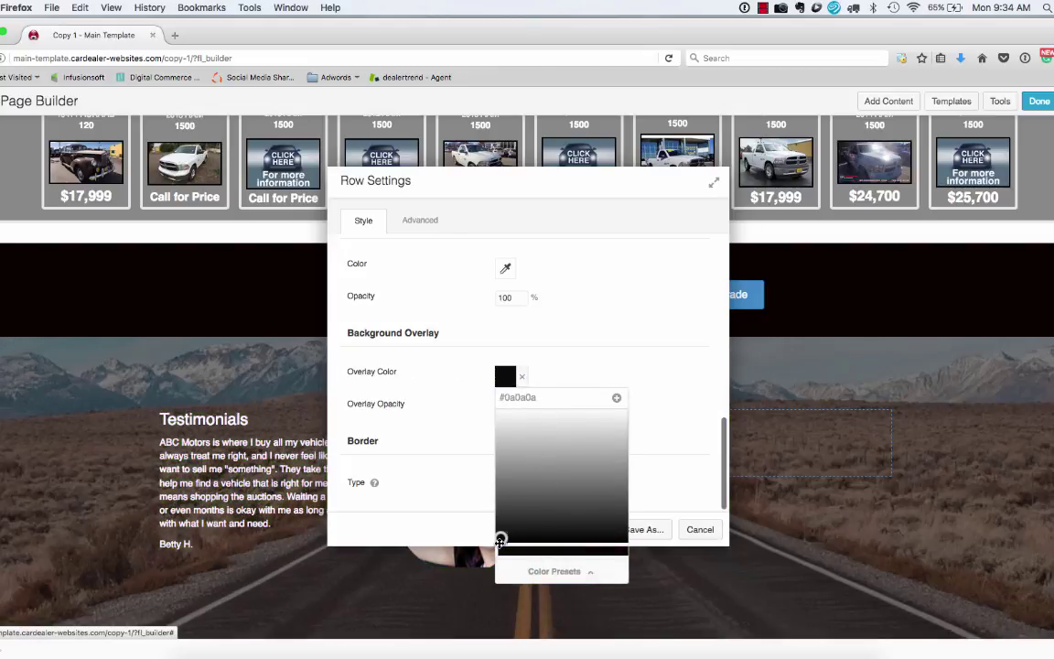
pyautogui.click(666, 409)
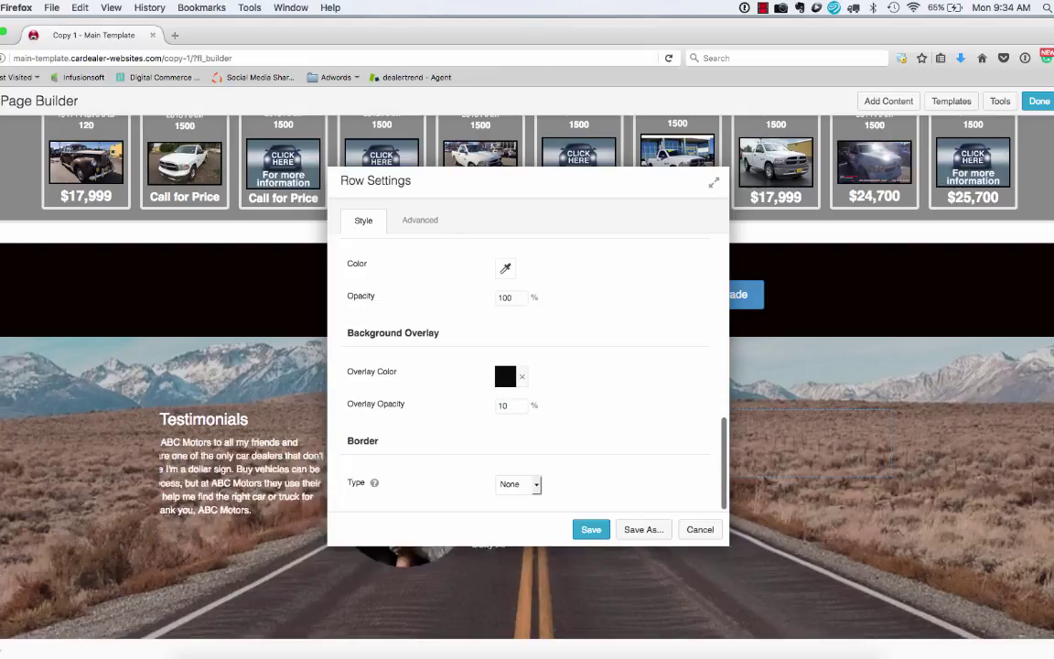
pyautogui.press('BackSpace')
pyautogui.press('BackSpace')
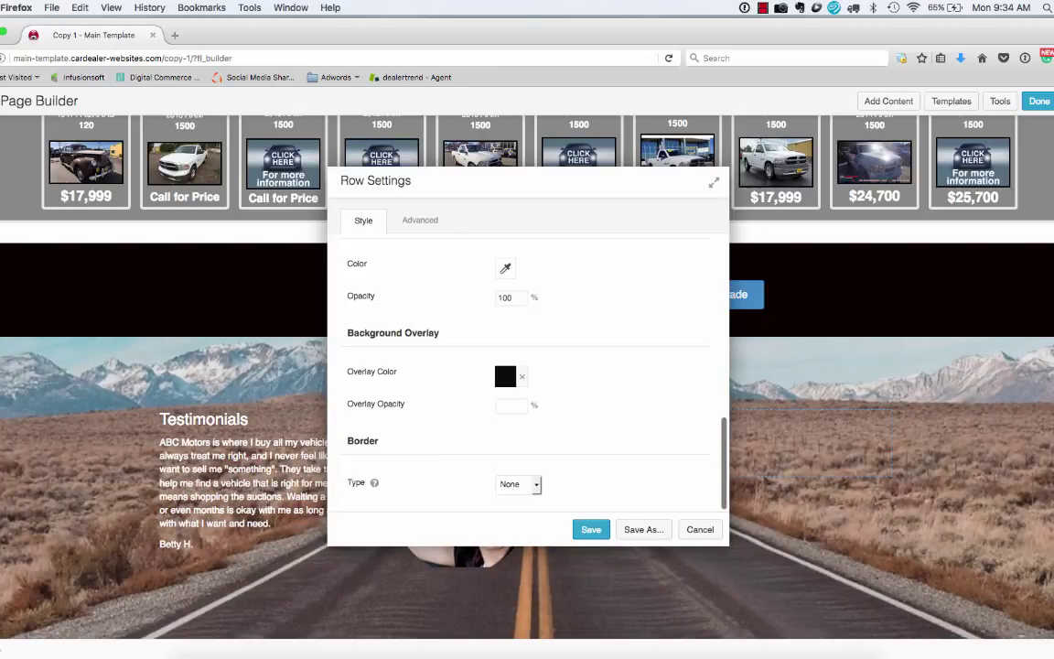
pyautogui.write('50')
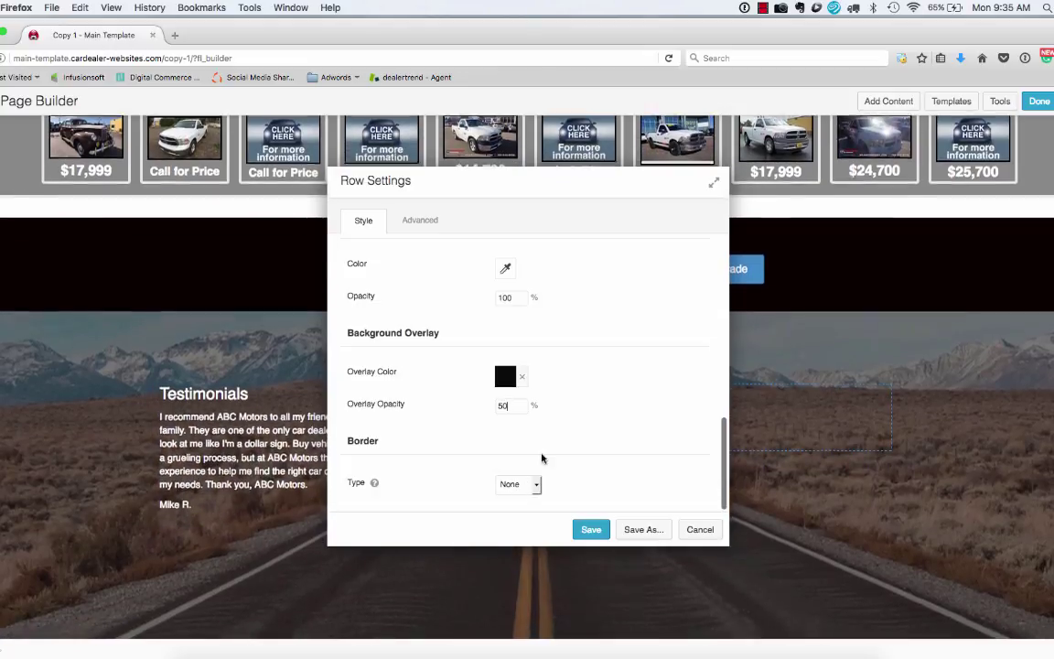
pyautogui.scroll(-2, 541, 458)
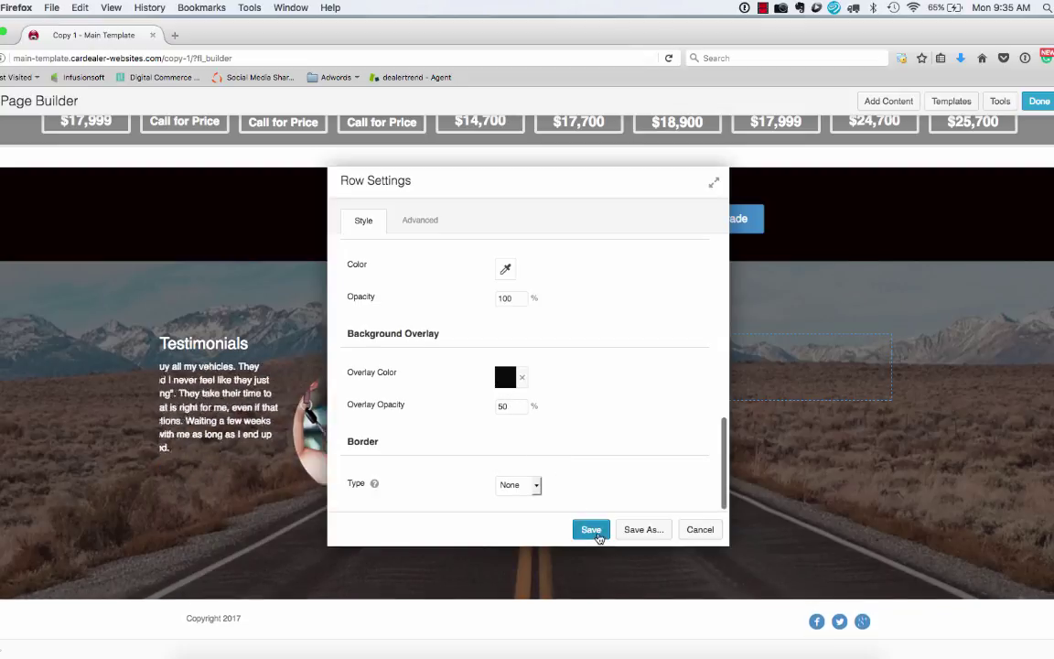
pyautogui.click(593, 530)
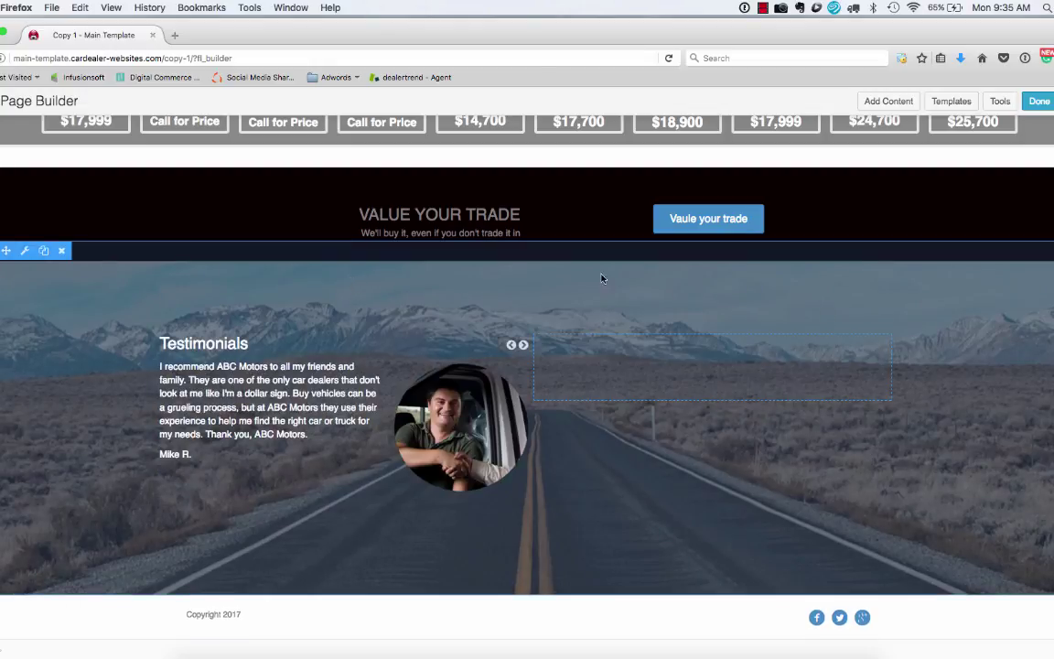
# Add a Heading module above the testimonials with the text "What our customers are saying" and save it
pyautogui.scroll(2, 708, 540)
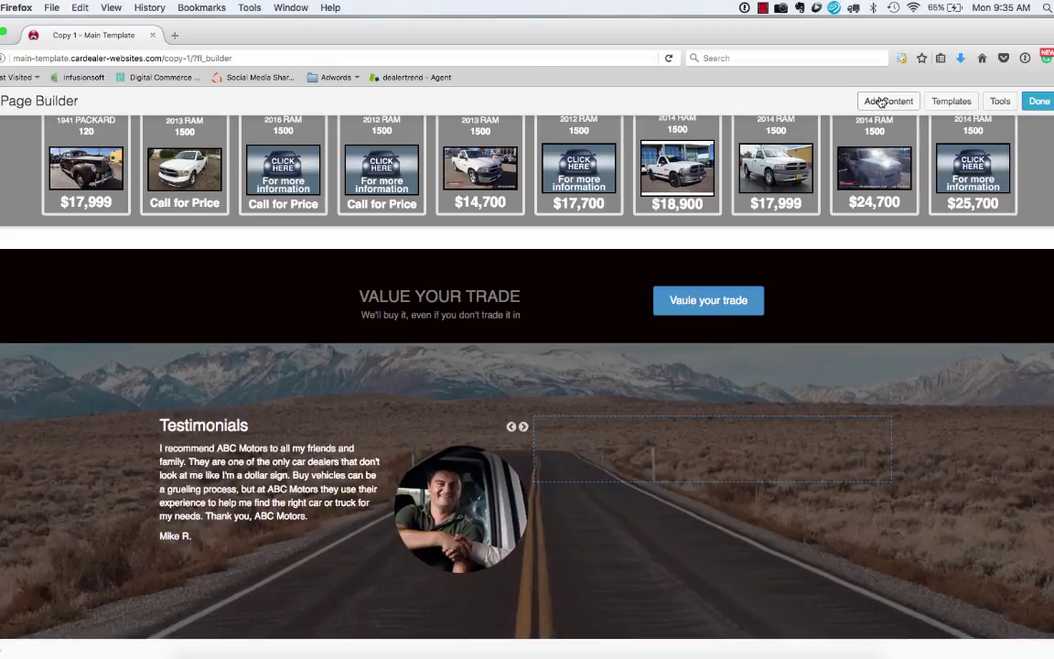
pyautogui.click(880, 101)
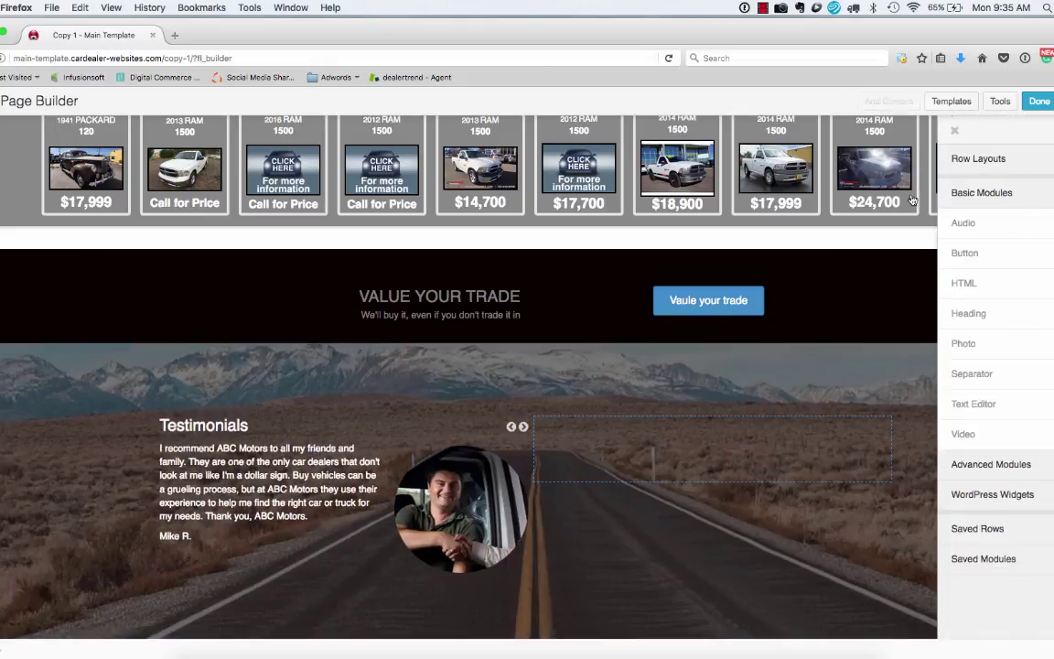
pyautogui.moveTo(963, 313); pyautogui.dragTo(303, 537)
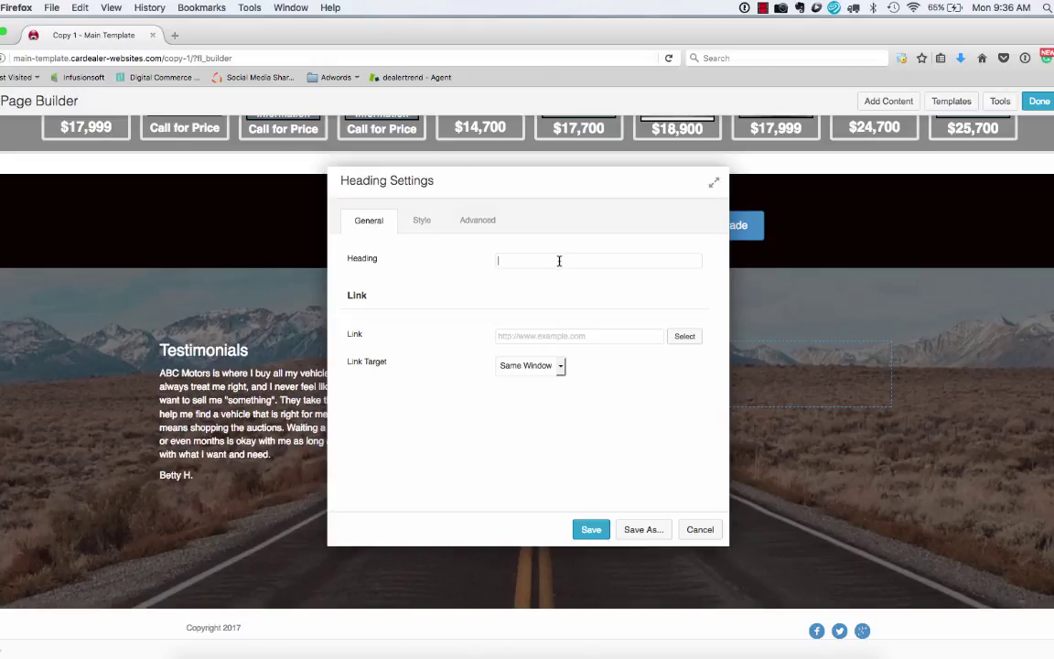
pyautogui.write('what')
pyautogui.press('BackSpace')
pyautogui.press('BackSpace')
pyautogui.press('BackSpace')
pyautogui.press('BackSpace')
pyautogui.write('What ')
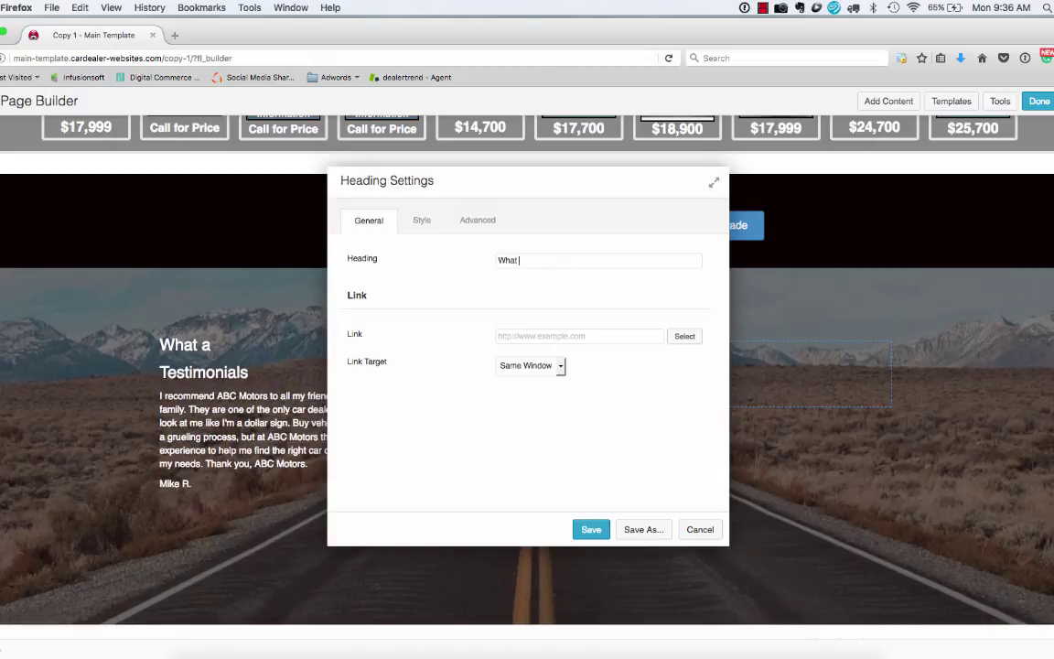
pyautogui.write('our customer')
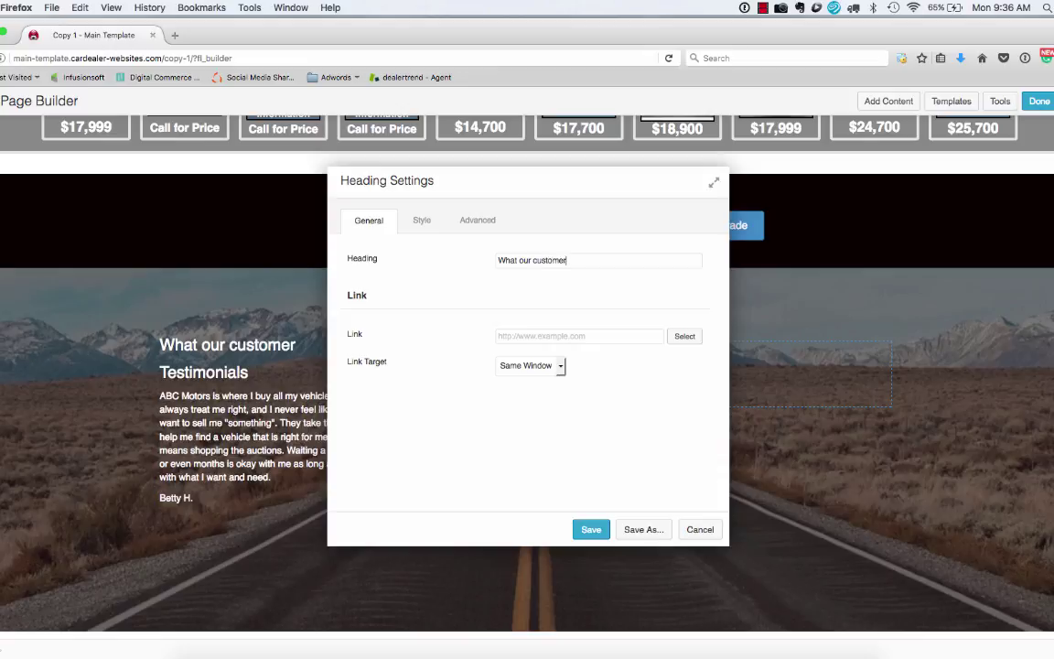
pyautogui.write('s are saying')
pyautogui.click(590, 530)
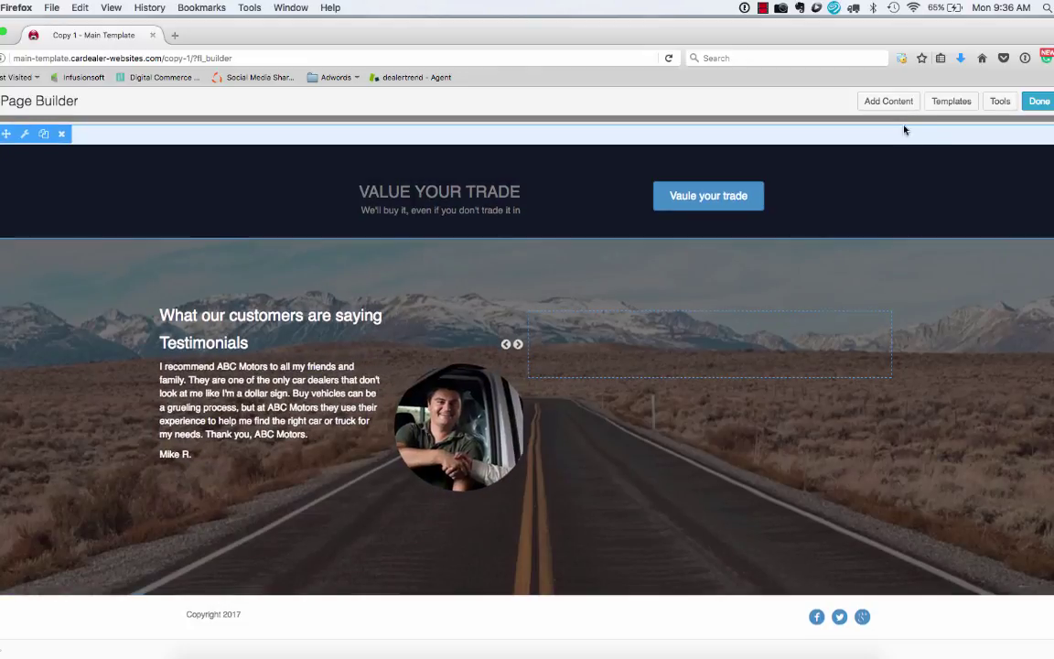
# Add a one-column row below the testimonials row, set its width and content width to Full Width, and save
pyautogui.click(899, 104)
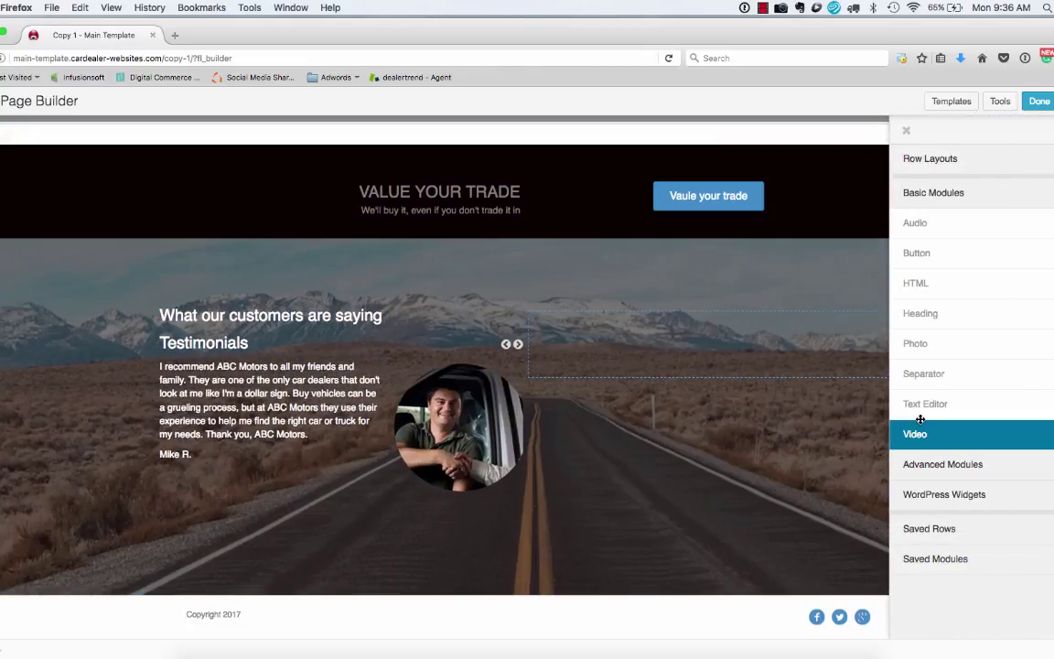
pyautogui.click(926, 163)
pyautogui.moveTo(923, 188); pyautogui.dragTo(489, 596)
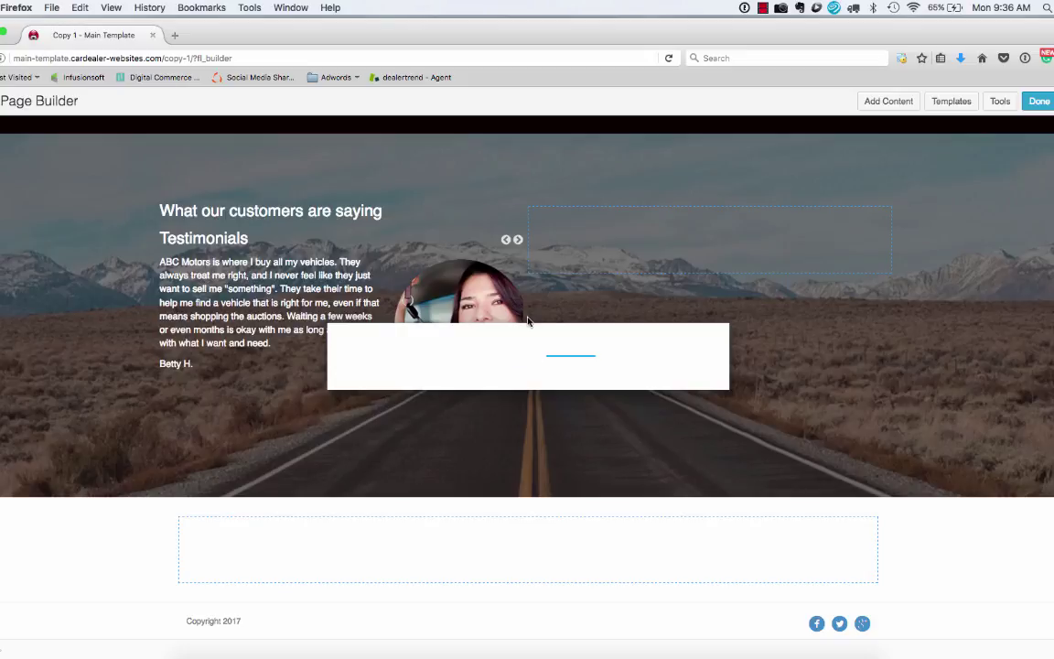
pyautogui.click(528, 265)
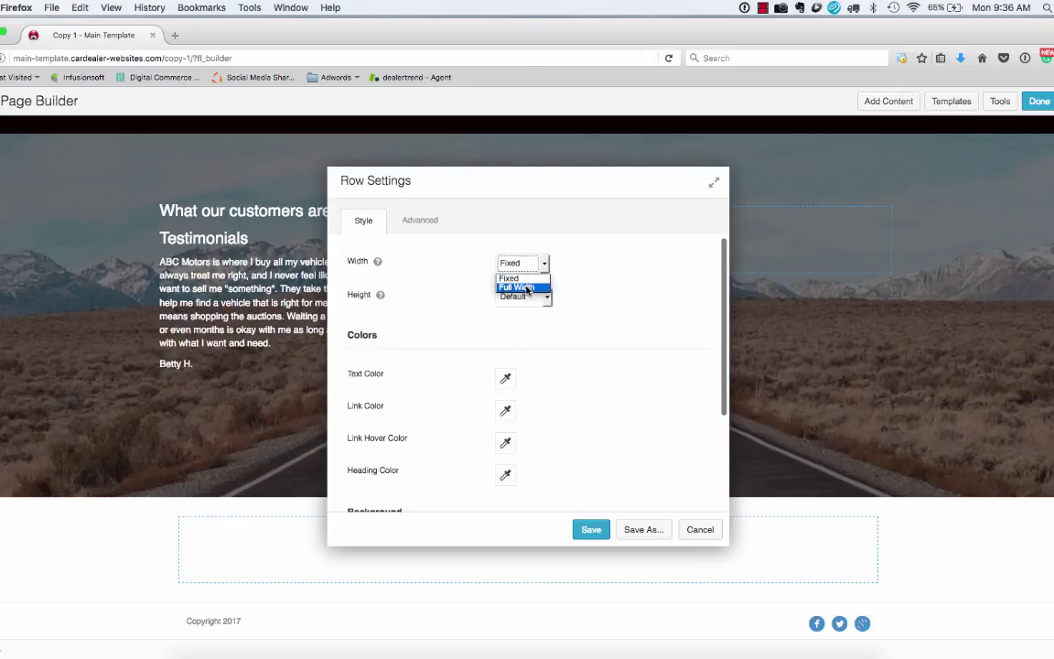
pyautogui.click(527, 287)
pyautogui.click(527, 297)
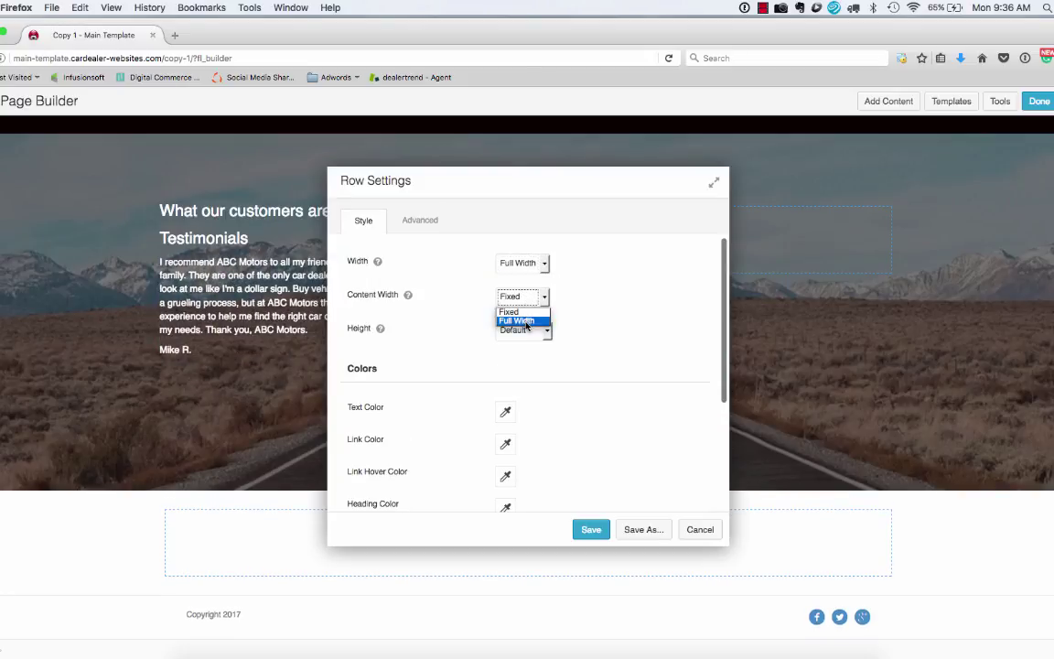
pyautogui.click(528, 322)
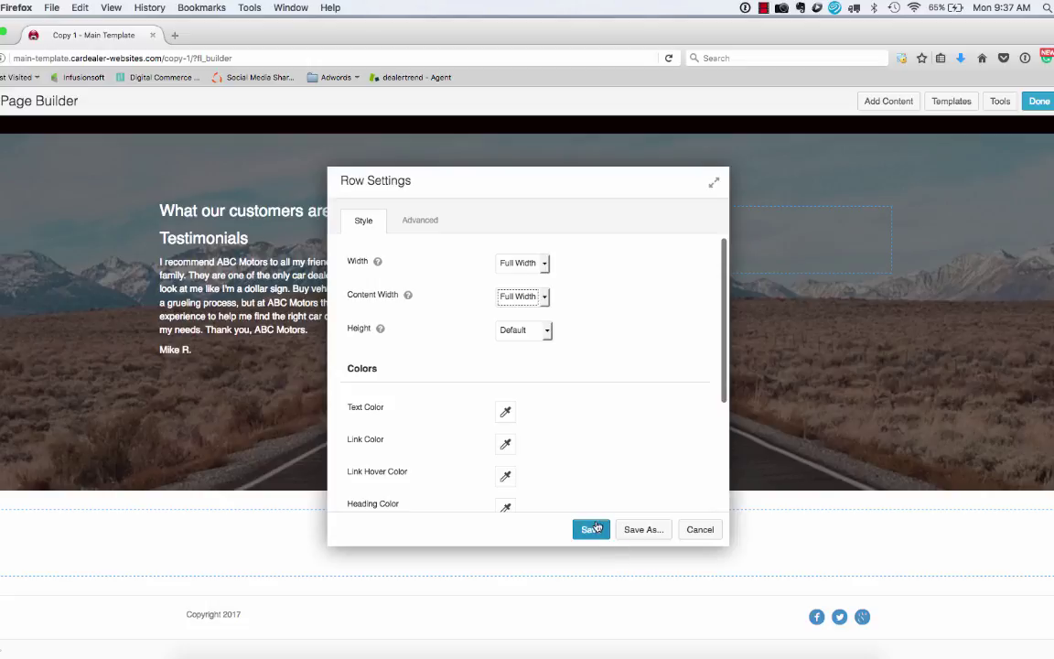
pyautogui.click(592, 529)
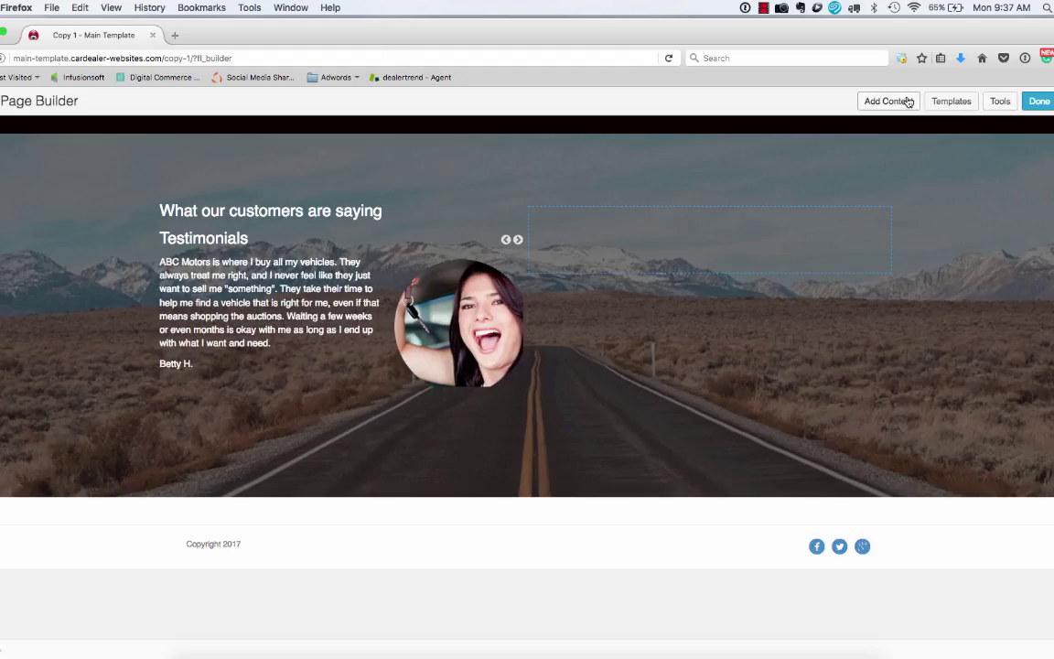
# Add a Map module to the new full-width row, enter the dealership's street address, and save the map
pyautogui.click(907, 102)
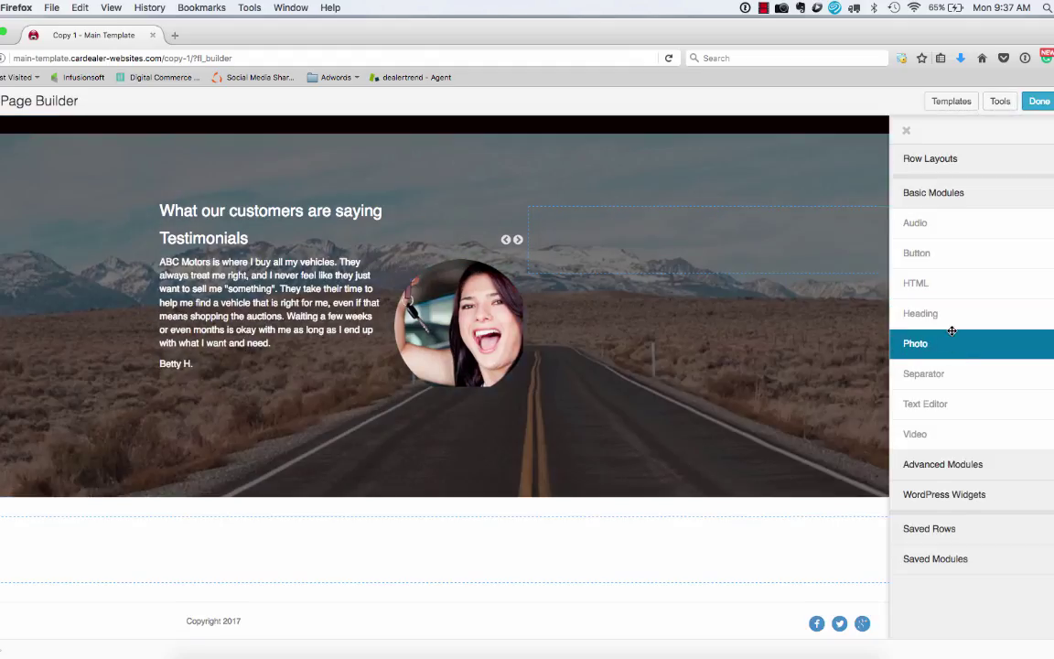
pyautogui.click(965, 465)
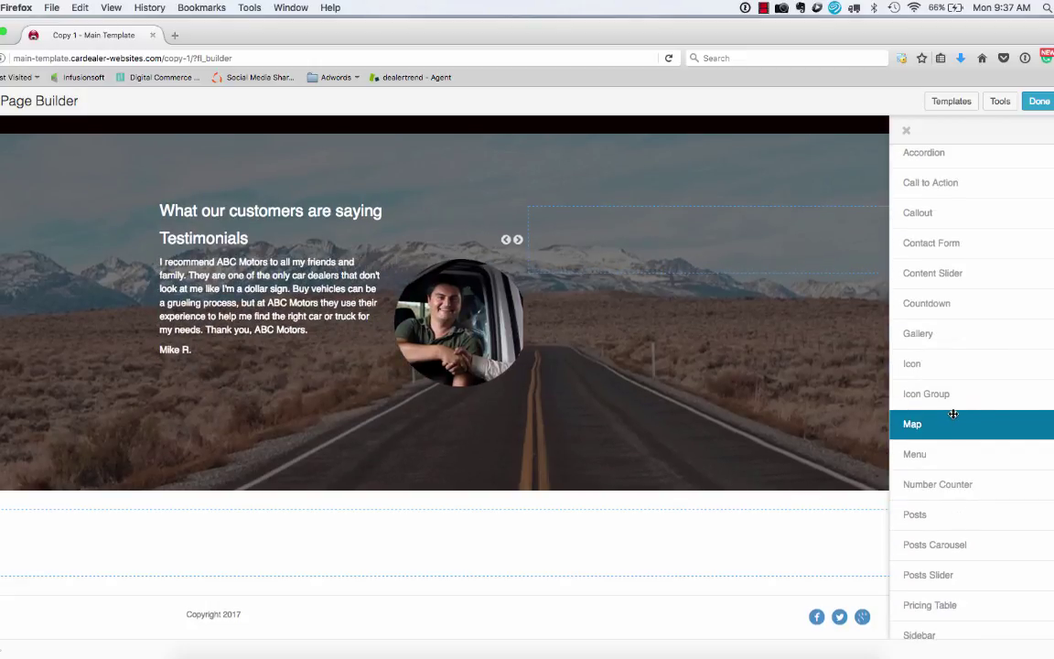
pyautogui.moveTo(954, 414); pyautogui.dragTo(463, 580)
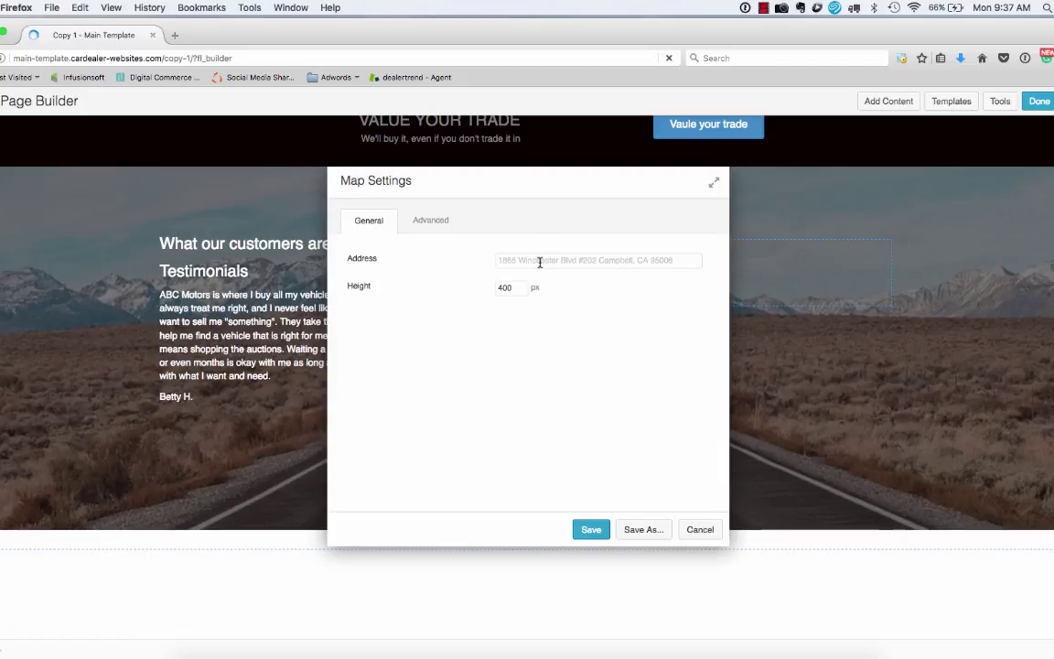
pyautogui.click(540, 263)
pyautogui.write('450')
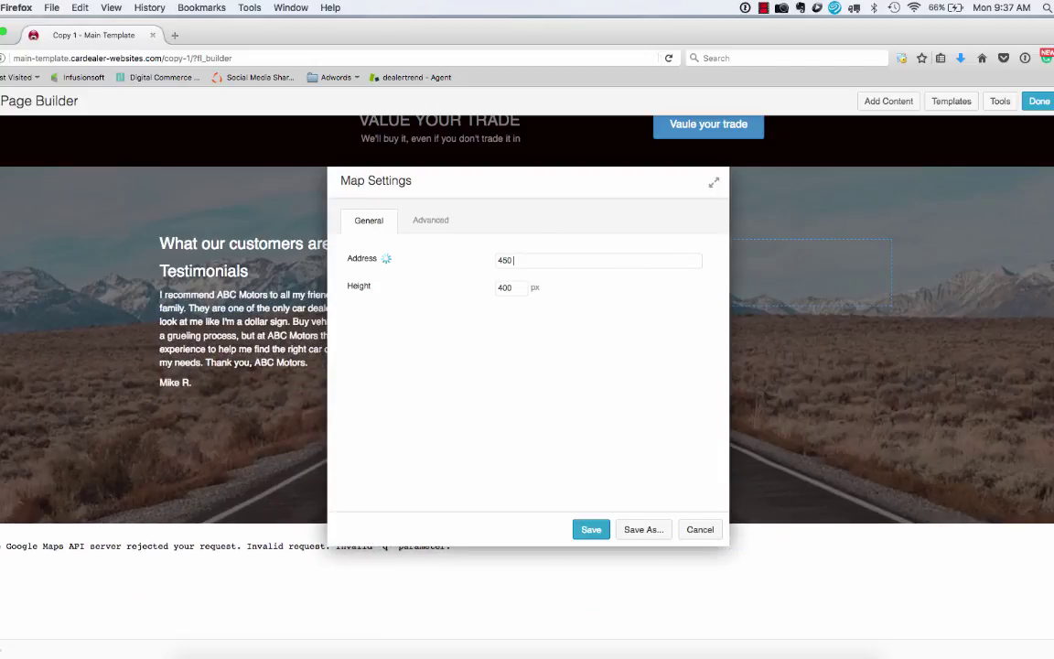
pyautogui.write(' Marsh ')
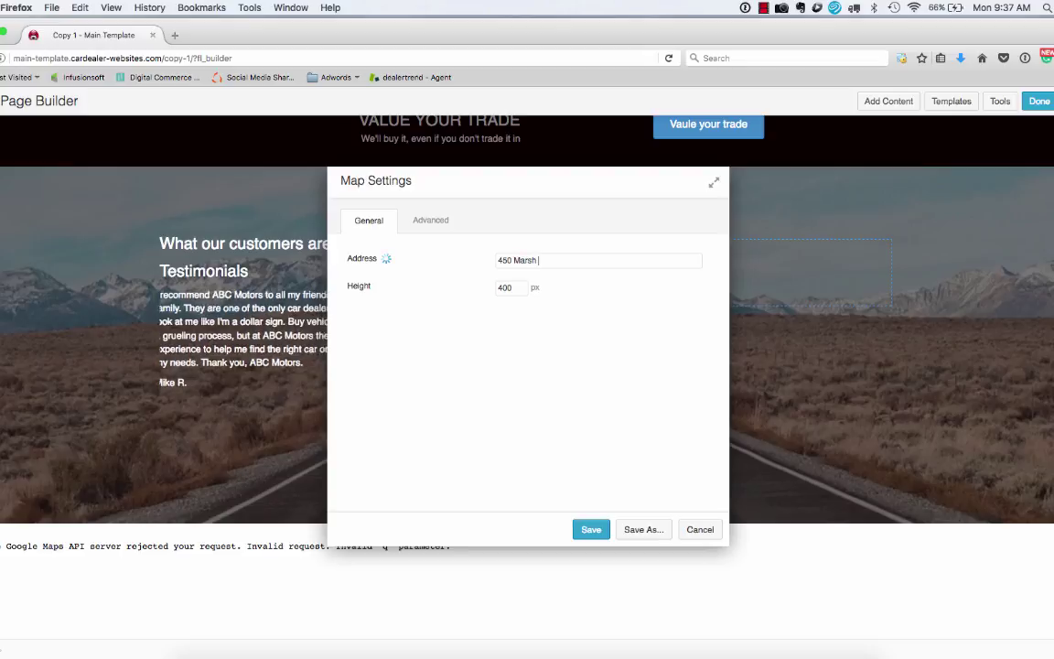
pyautogui.write('Ave. Reno')
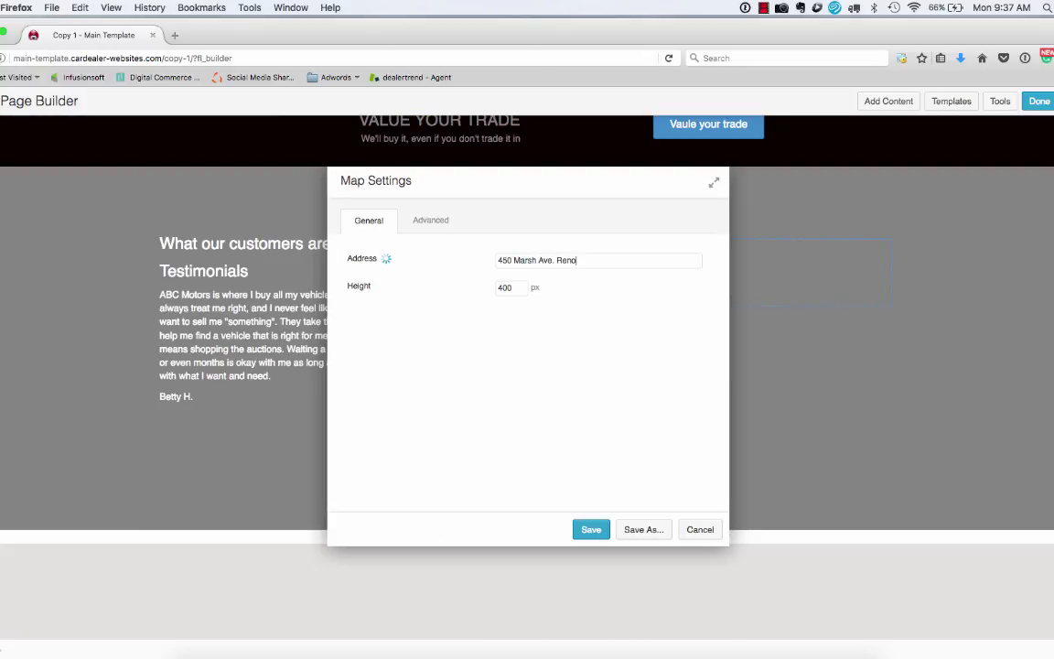
pyautogui.write(', NV 89509')
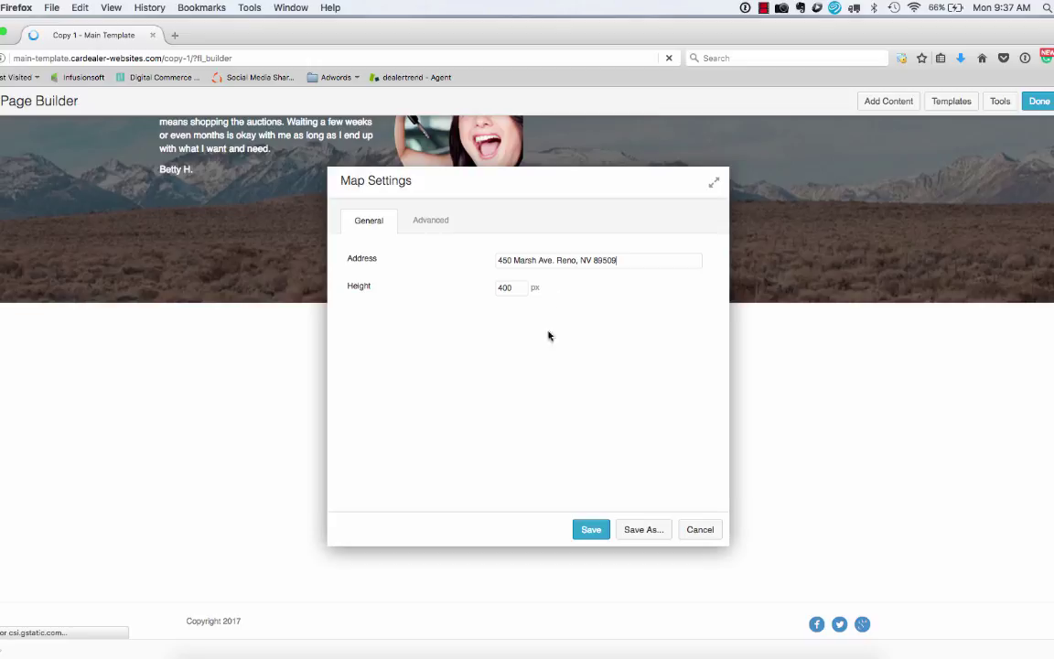
pyautogui.click(590, 530)
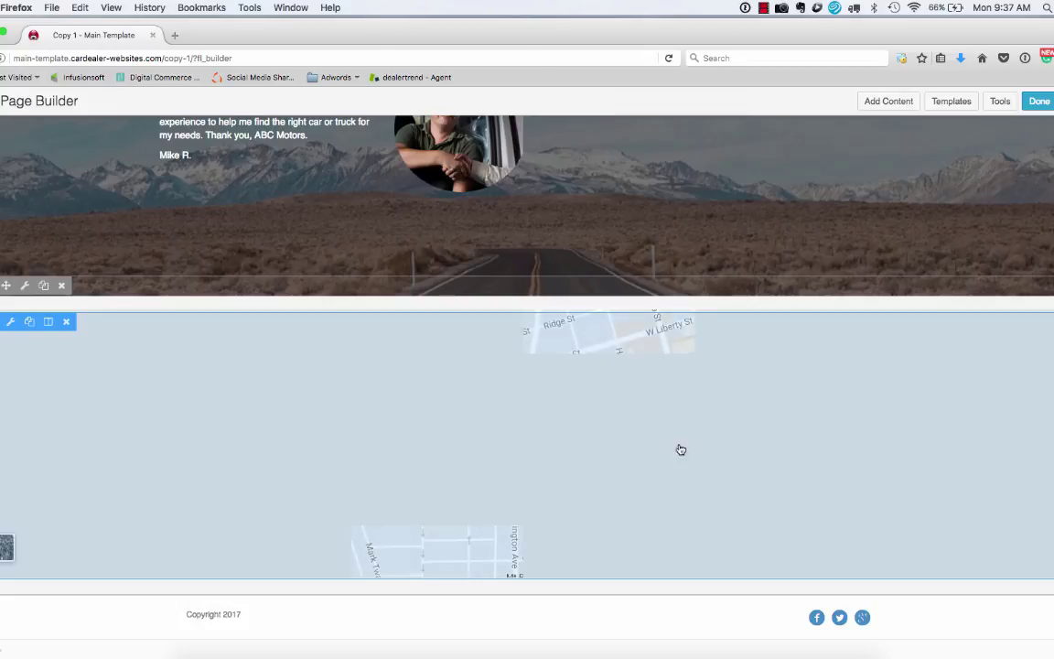
# Finish editing the Copy 1 page and publish the changes
pyautogui.scroll(10, 585, 319)
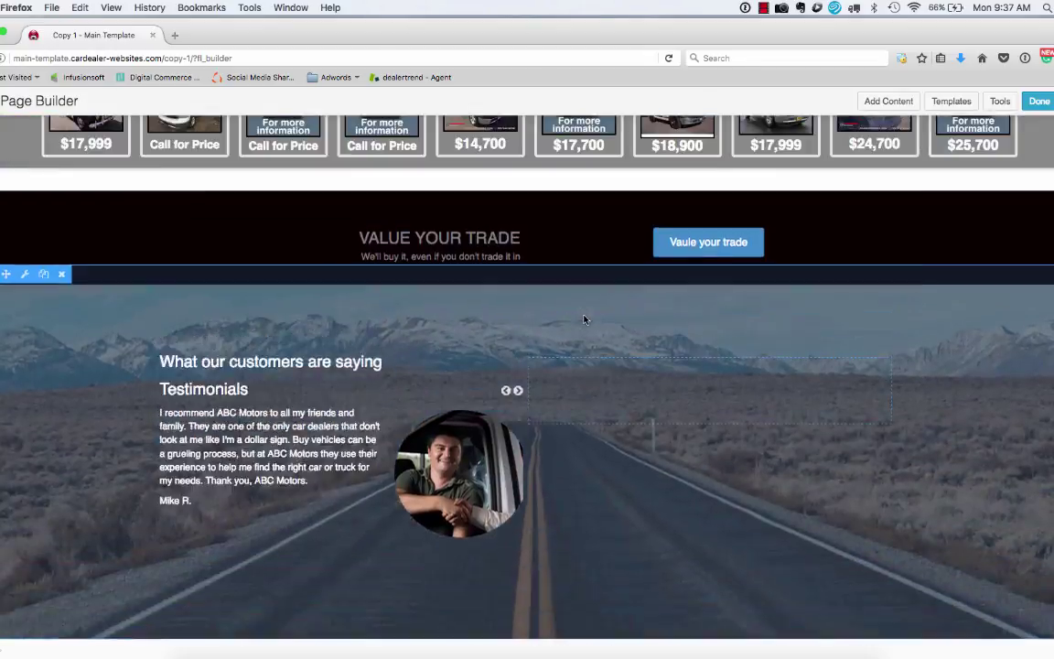
pyautogui.scroll(10, 585, 320)
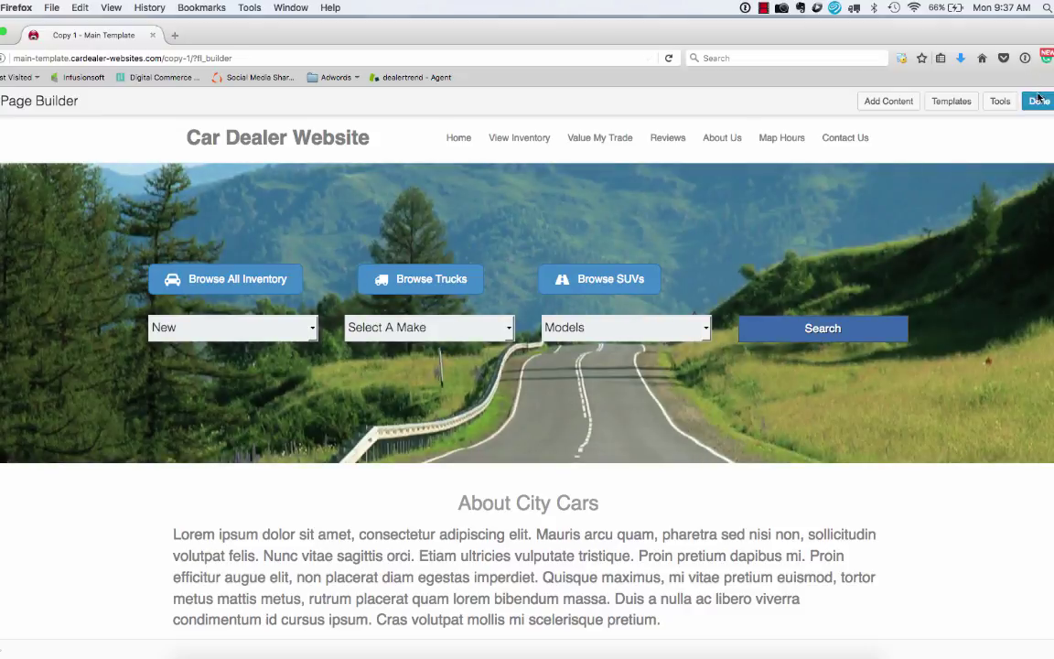
pyautogui.click(1039, 100)
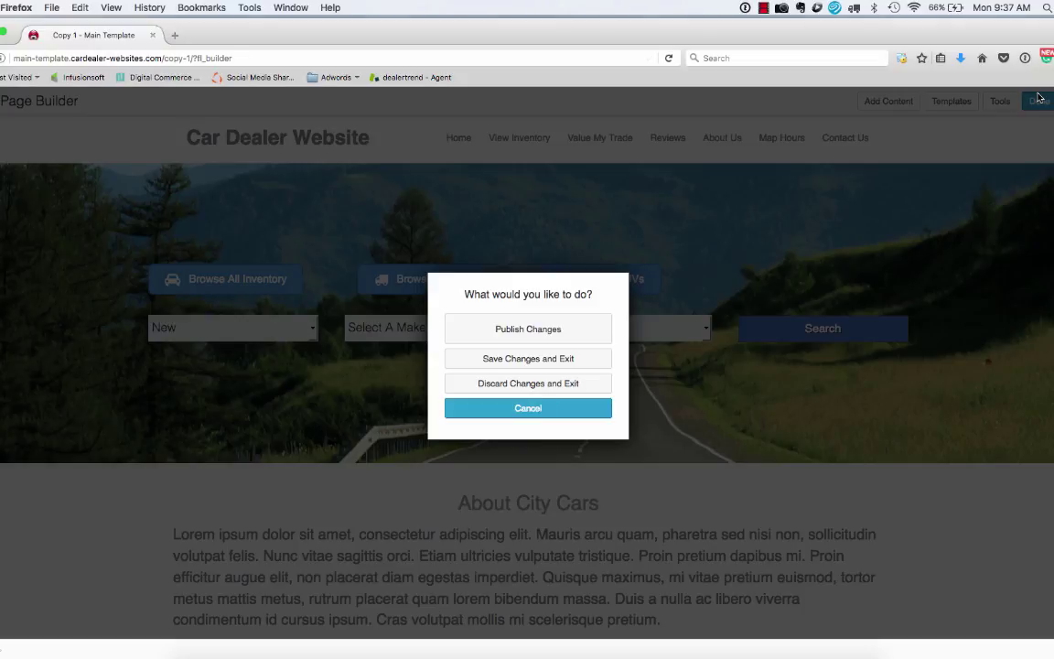
pyautogui.click(574, 329)
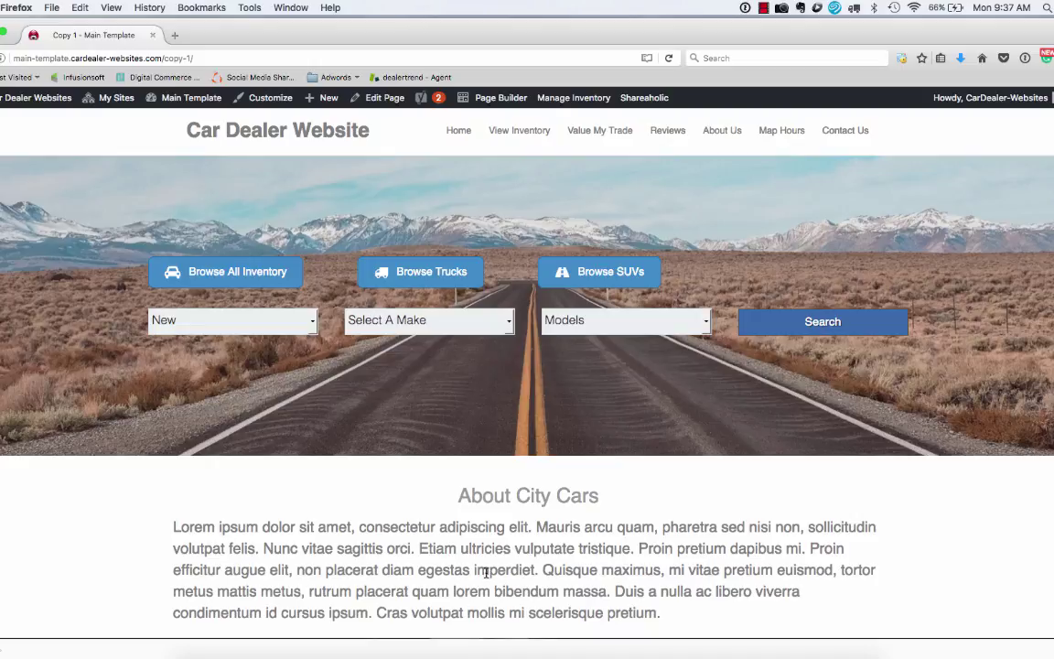
# Review the published Copy 1 page from the slideshow header through the featured vehicles, trade and testimonials sections to the map
pyautogui.scroll(-10, 516, 488)
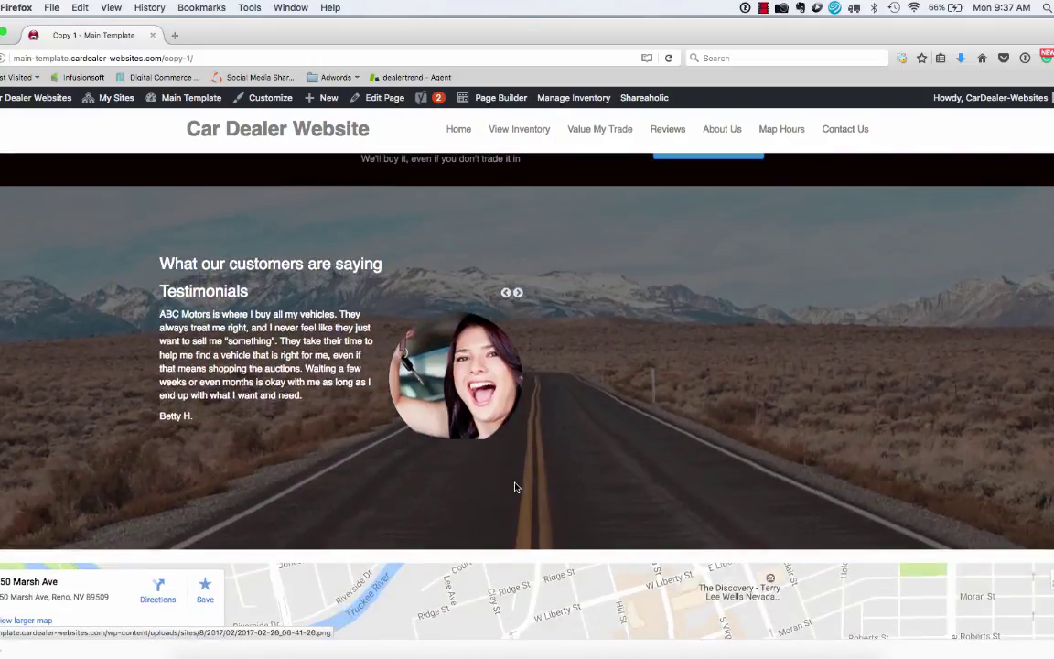
pyautogui.scroll(4, 516, 488)
pyautogui.scroll(5, 515, 488)
pyautogui.scroll(-5, 516, 488)
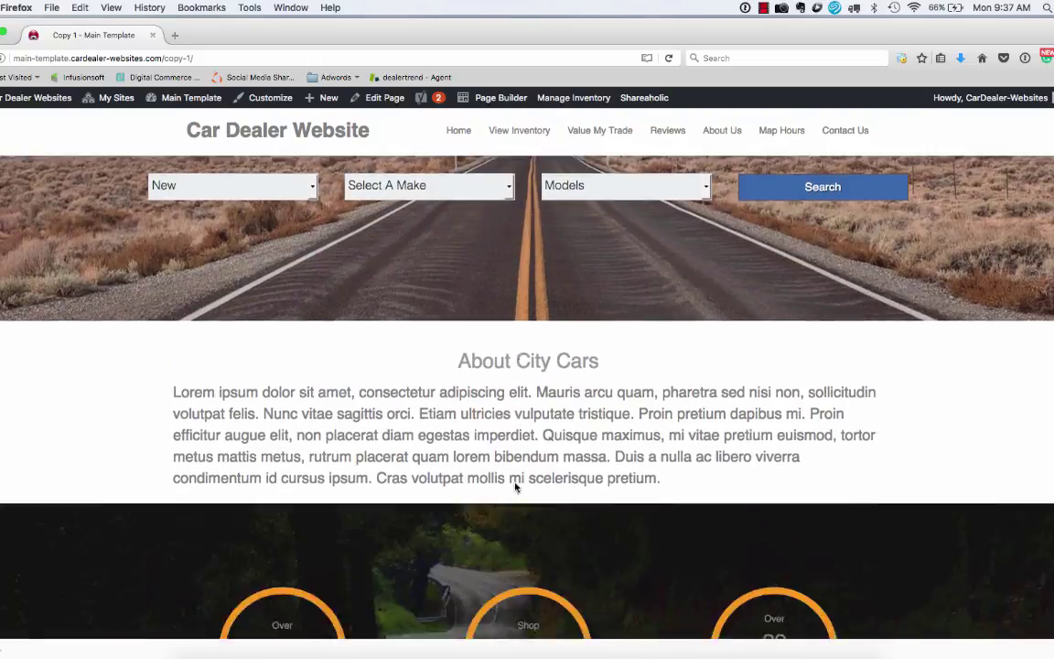
pyautogui.scroll(-5, 515, 488)
pyautogui.scroll(8, 515, 488)
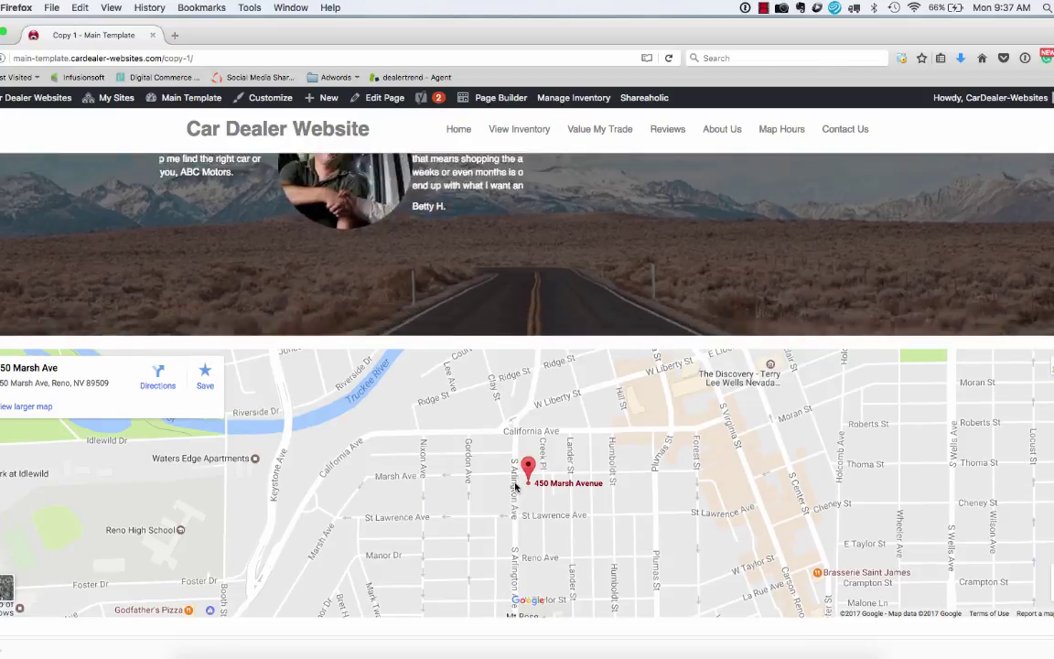
pyautogui.scroll(-8, 515, 485)
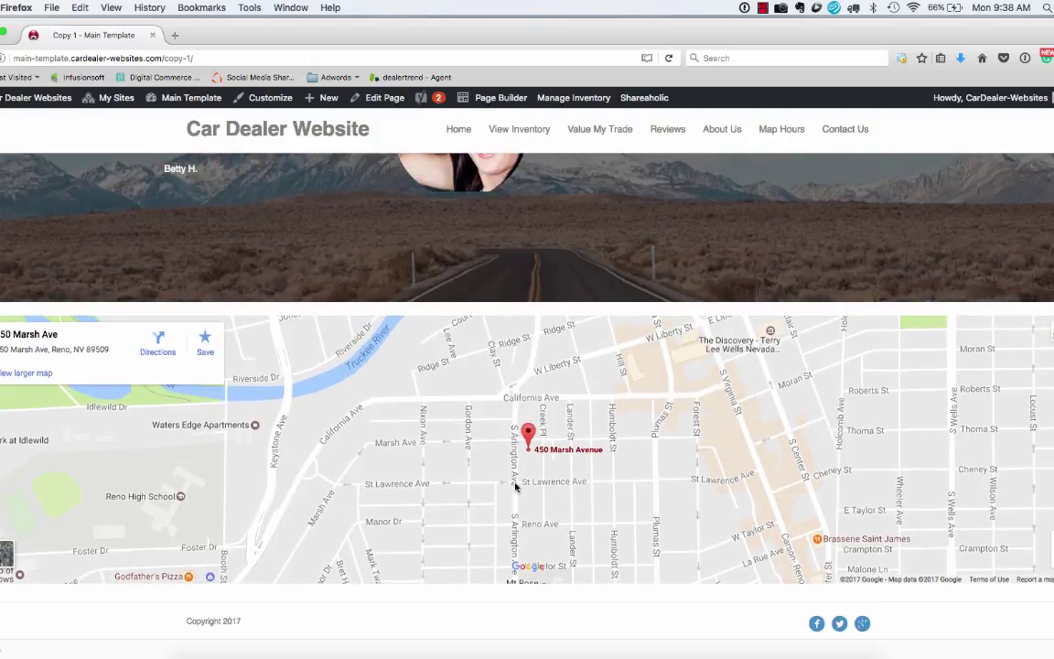
pyautogui.scroll(10, 515, 487)
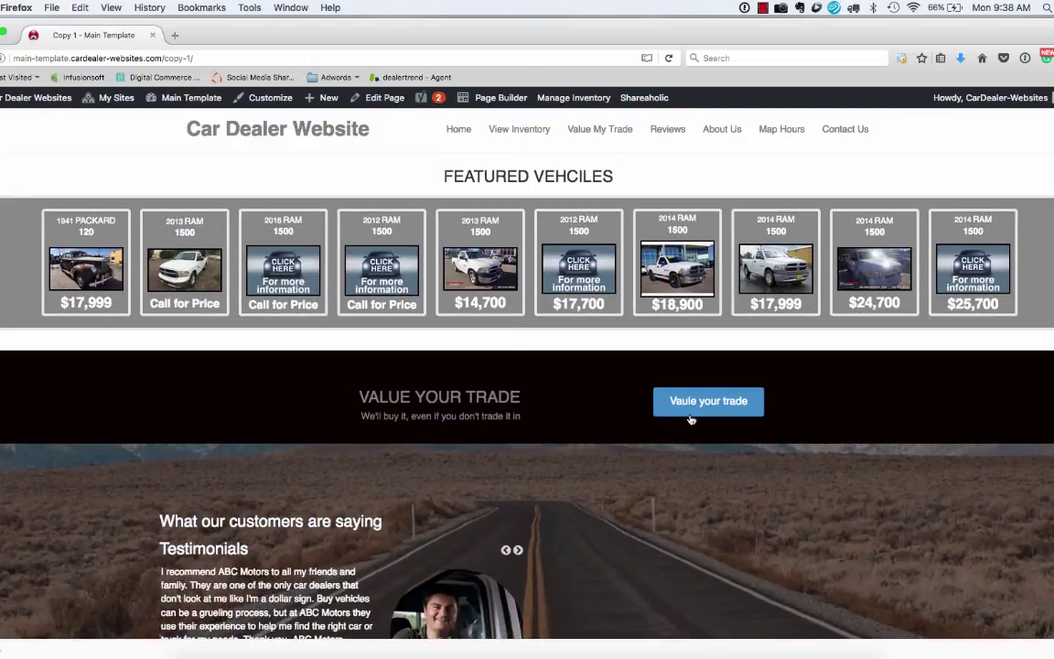
pyautogui.scroll(6, 647, 450)
pyautogui.scroll(-5, 749, 419)
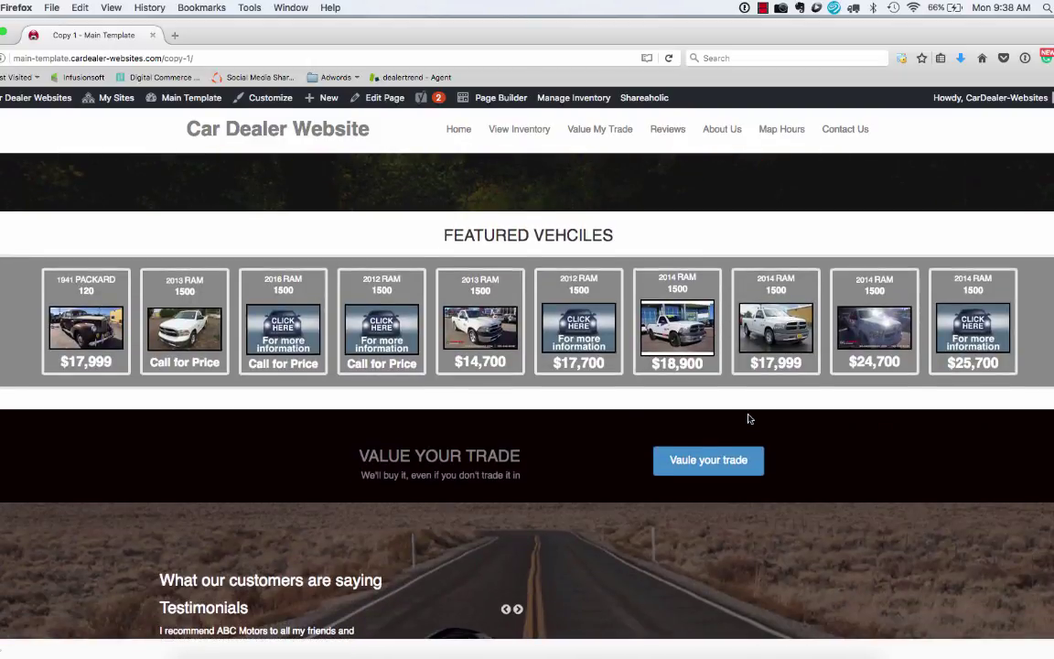
pyautogui.scroll(10, 749, 418)
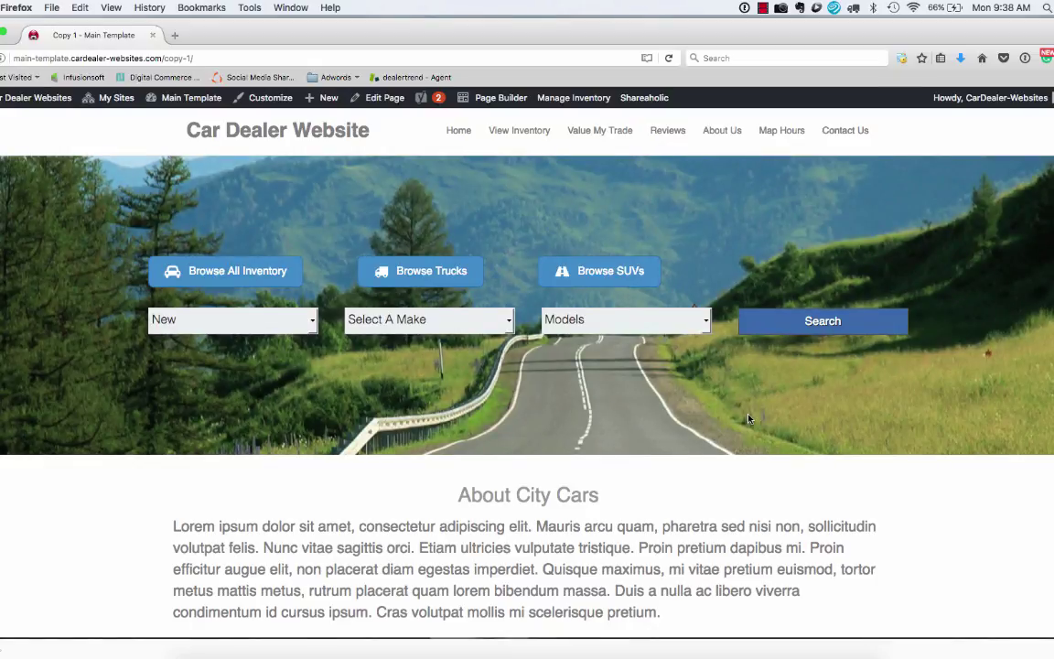
pyautogui.scroll(-10, 748, 419)
pyautogui.scroll(-8, 749, 419)
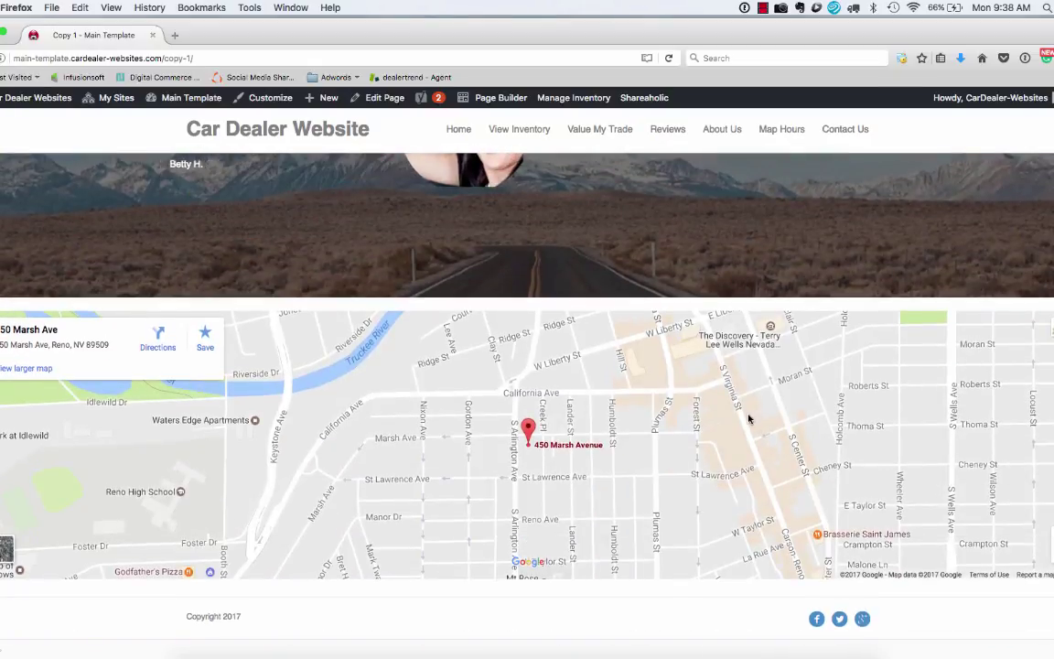
pyautogui.scroll(10, 748, 418)
pyautogui.scroll(5, 748, 418)
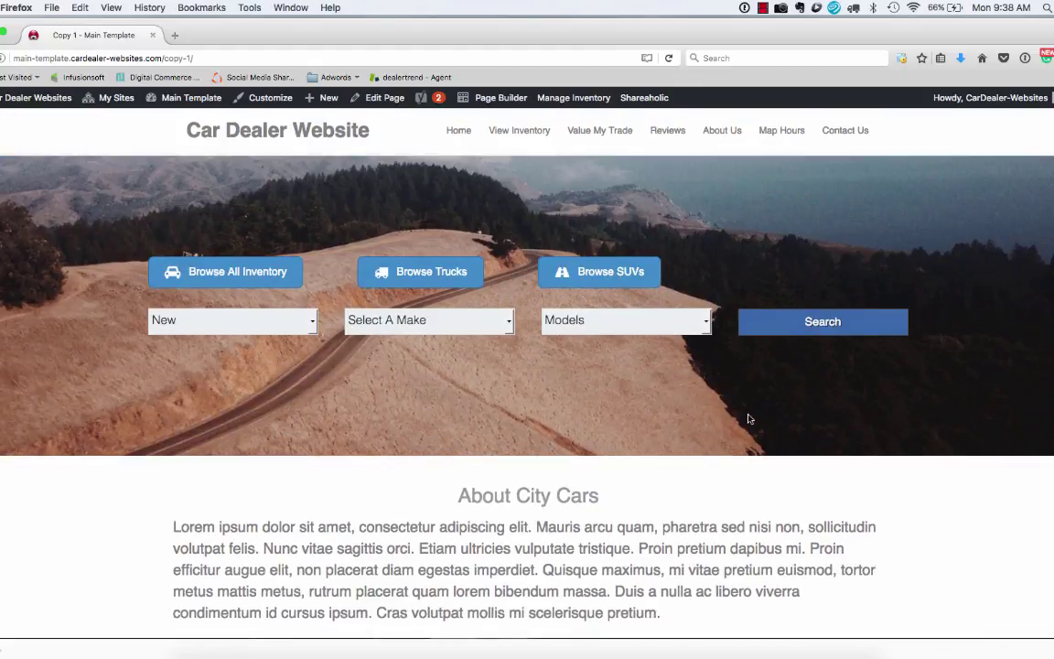